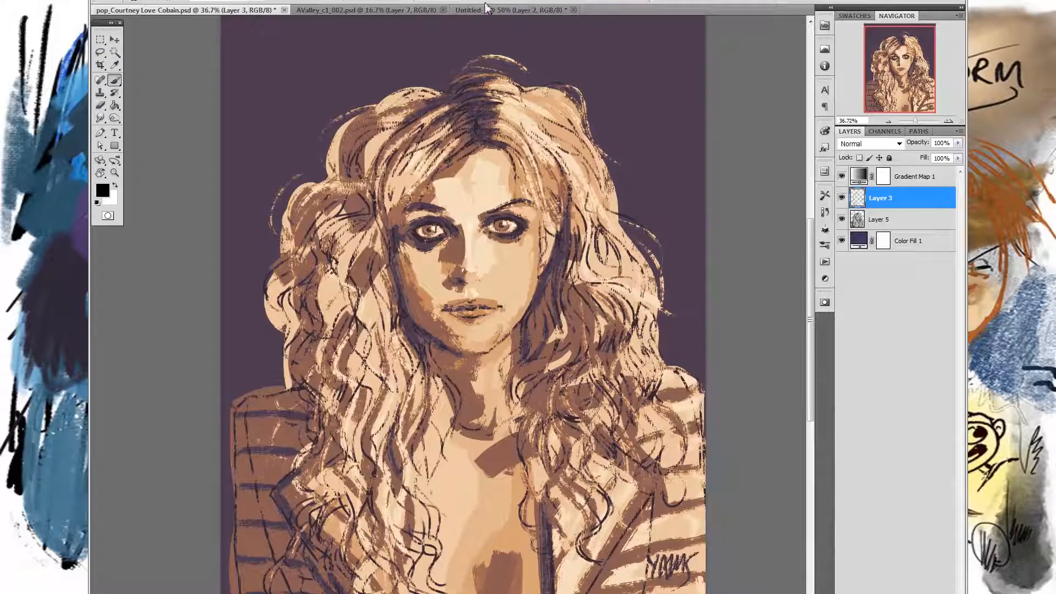
Step: Switch to the Untitled-1 document and look over the available brush presets
click(490, 10)
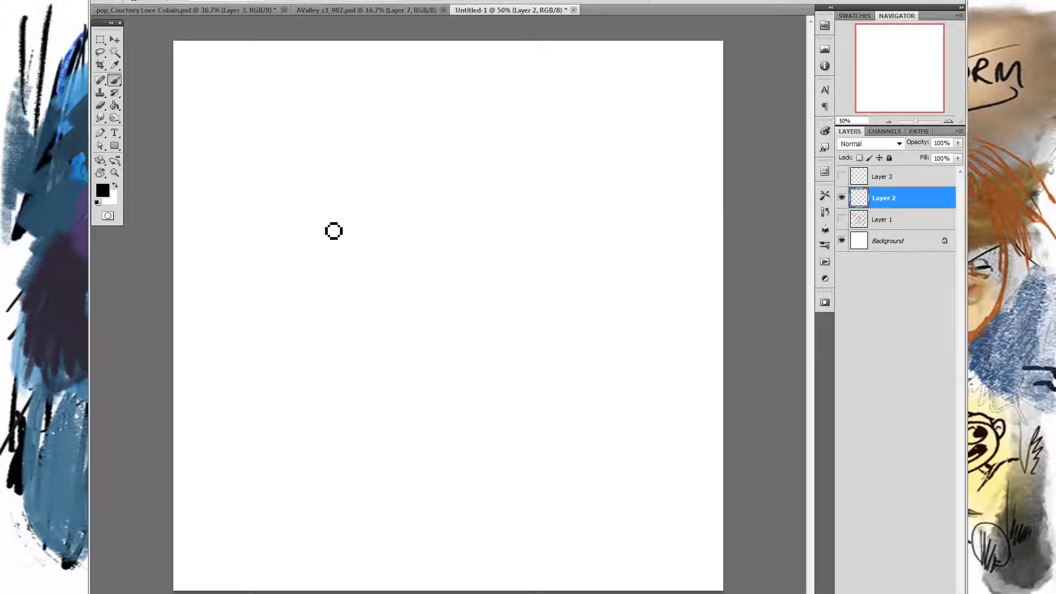
right_click(506, 275)
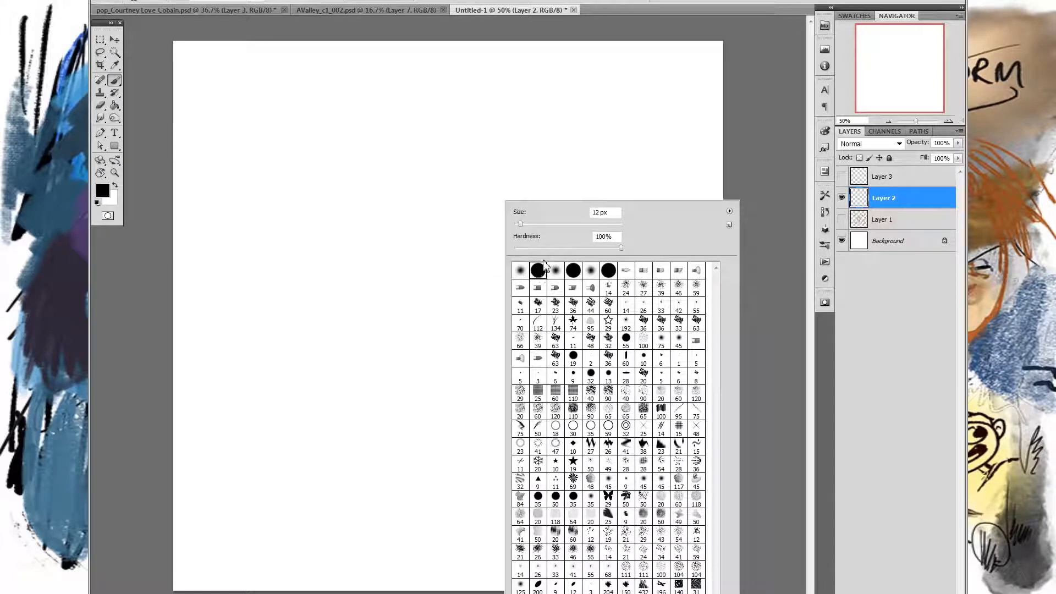
click(145, 1)
click(145, 1)
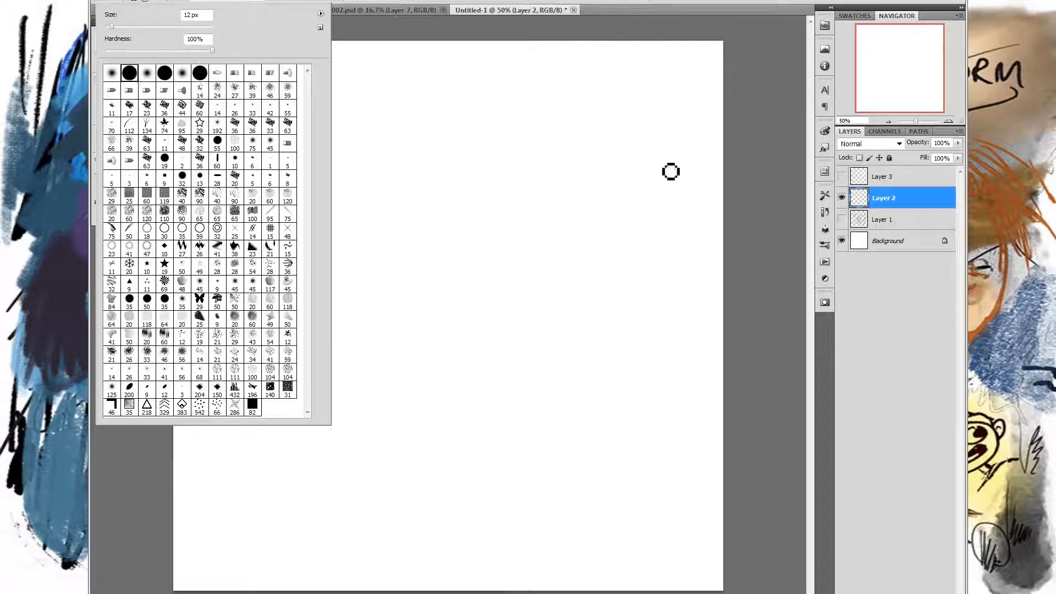
click(754, 184)
Step: Test the 12 px hard round brush with a freehand squiggle, single dots and a straight line, undoing the marks
mouse_move(427, 234)
mouse_down()
mouse_move(421, 257)
mouse_move(497, 289)
mouse_move(621, 280)
mouse_up()
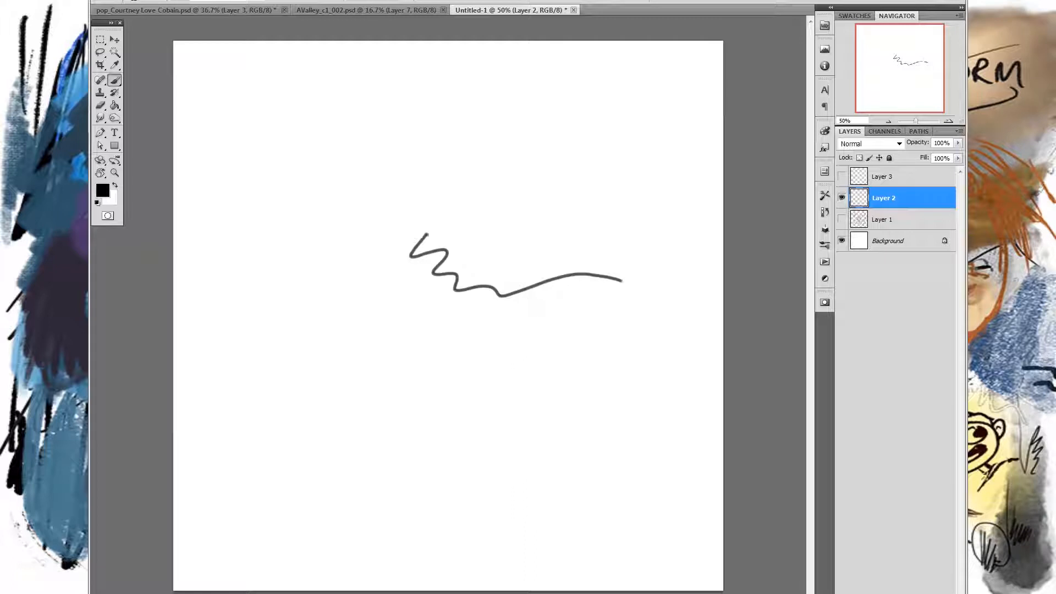
key(ctrl+z)
click(470, 269)
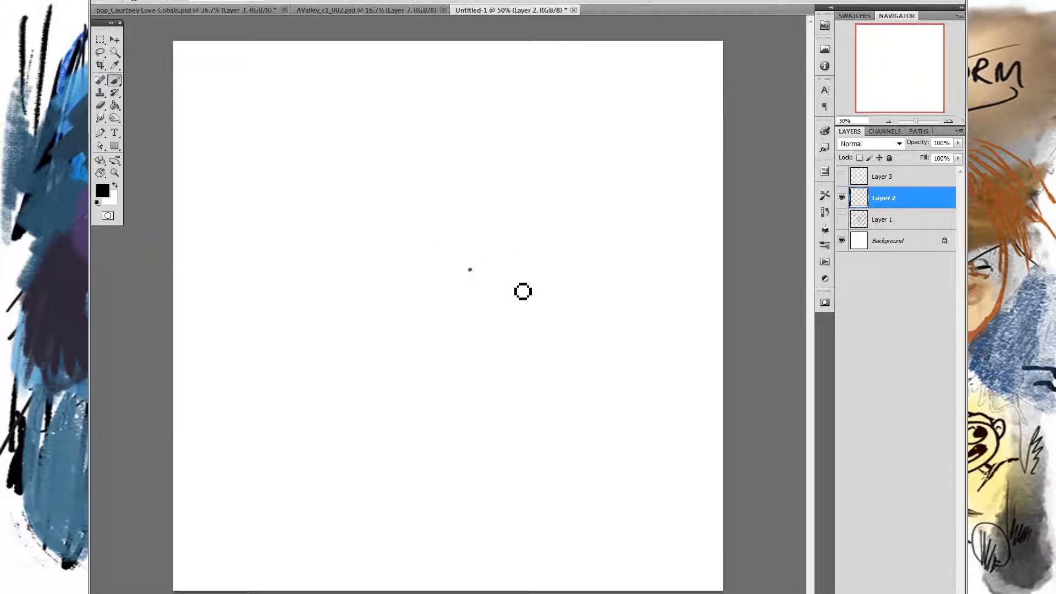
right_click(511, 290)
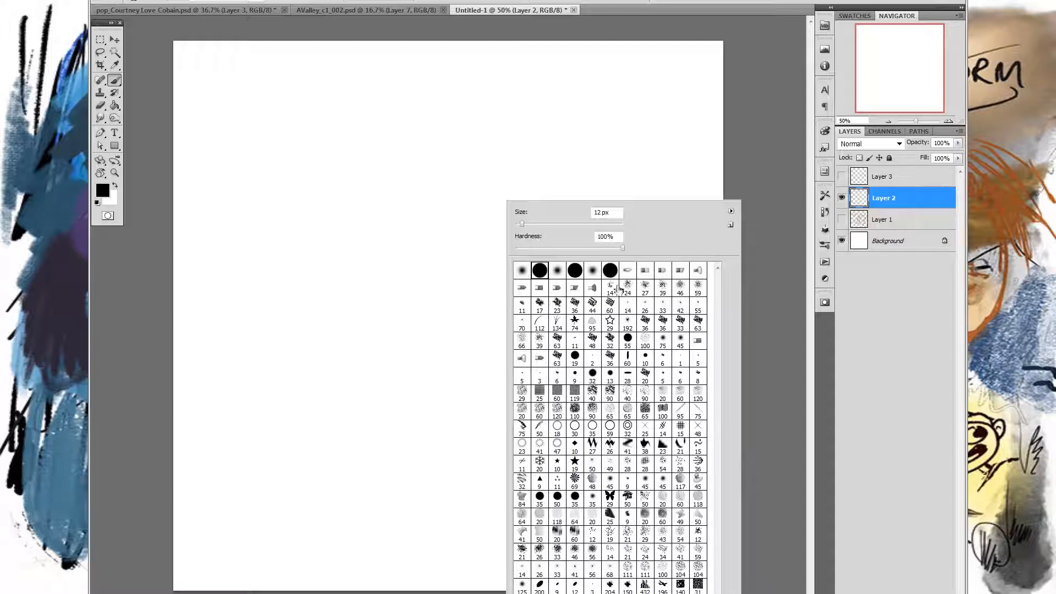
click(746, 163)
click(439, 216)
click(459, 217)
drag(389, 238, 527, 245)
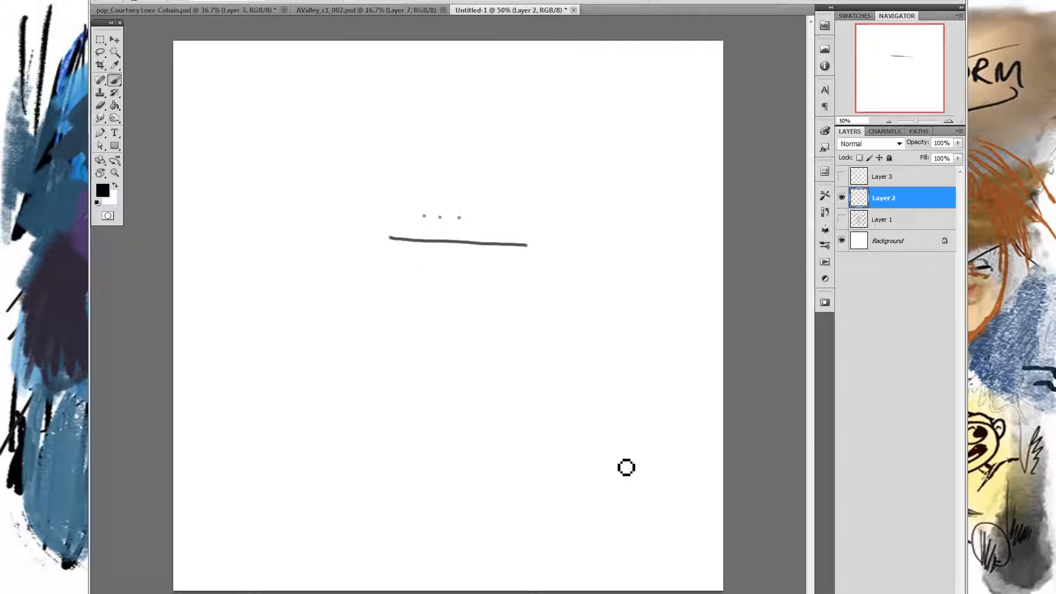
key(ctrl+z)
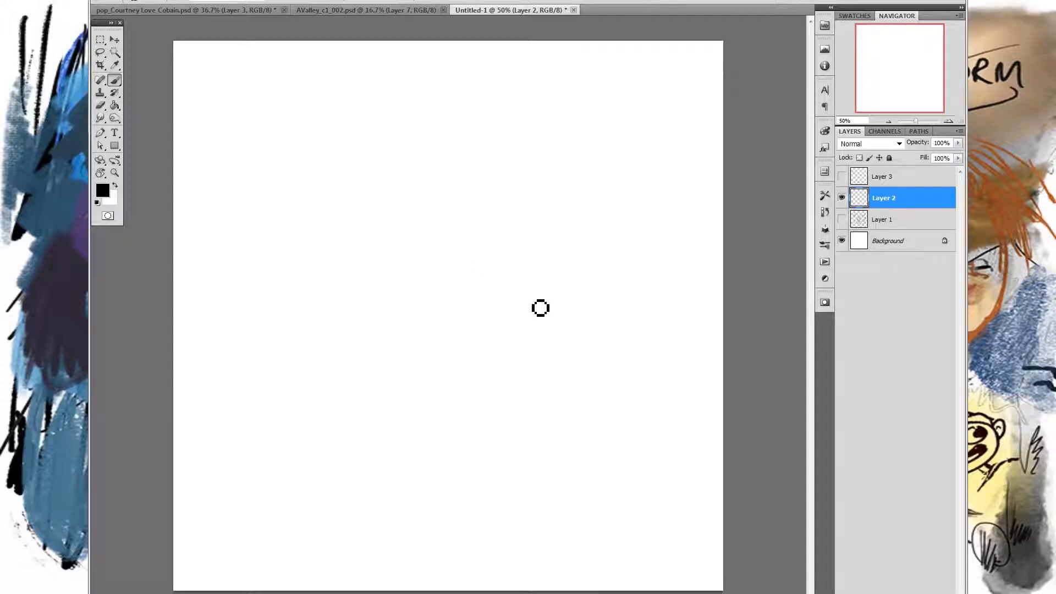
Step: View the Brush Tip Shape settings, try a short scribble with the 12 px brush and undo it
key(F5)
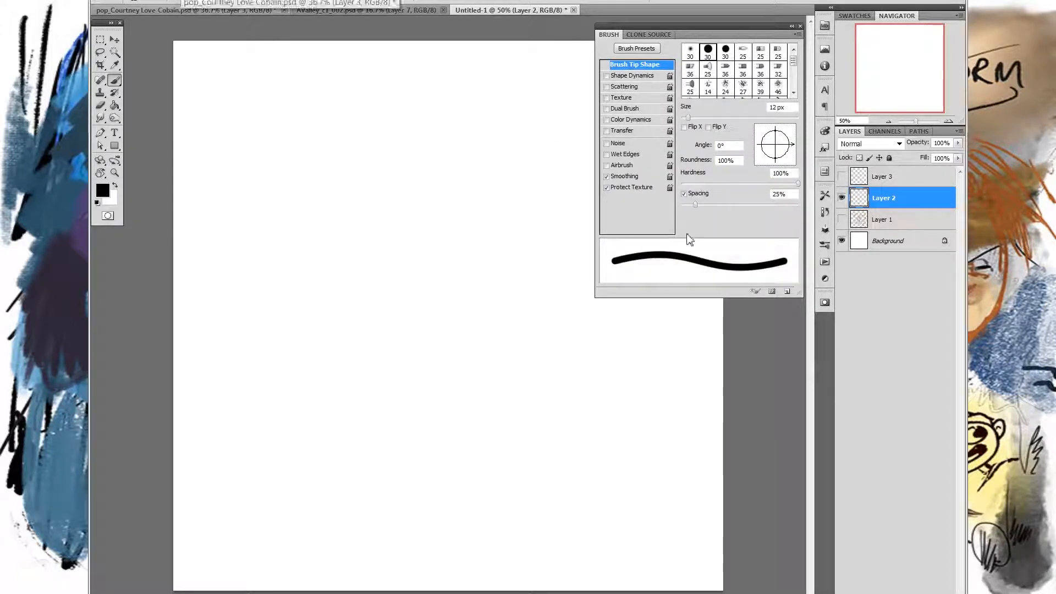
key(F5)
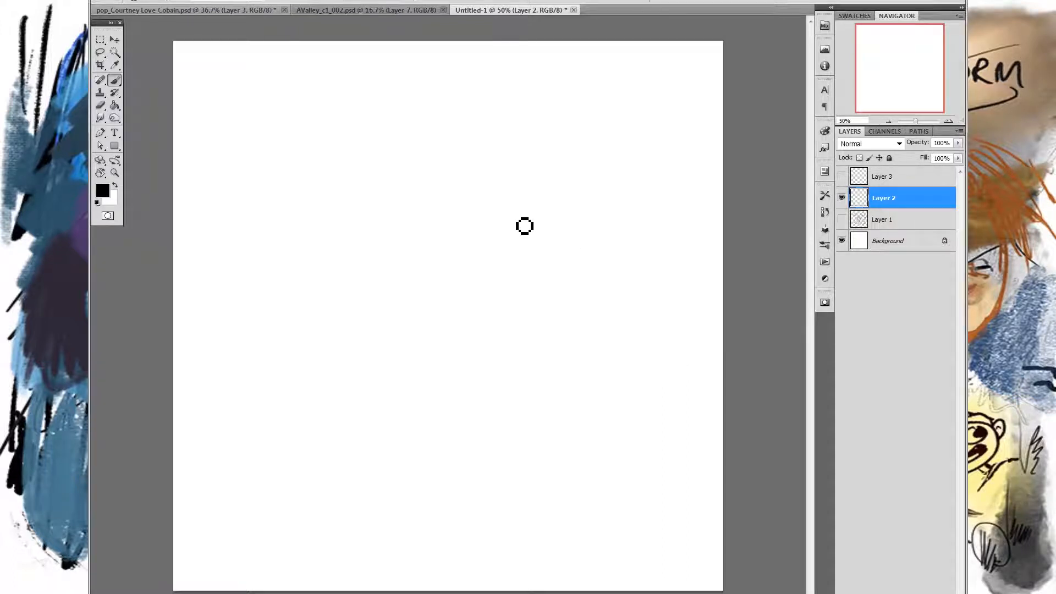
drag(501, 177, 525, 198)
right_click(525, 211)
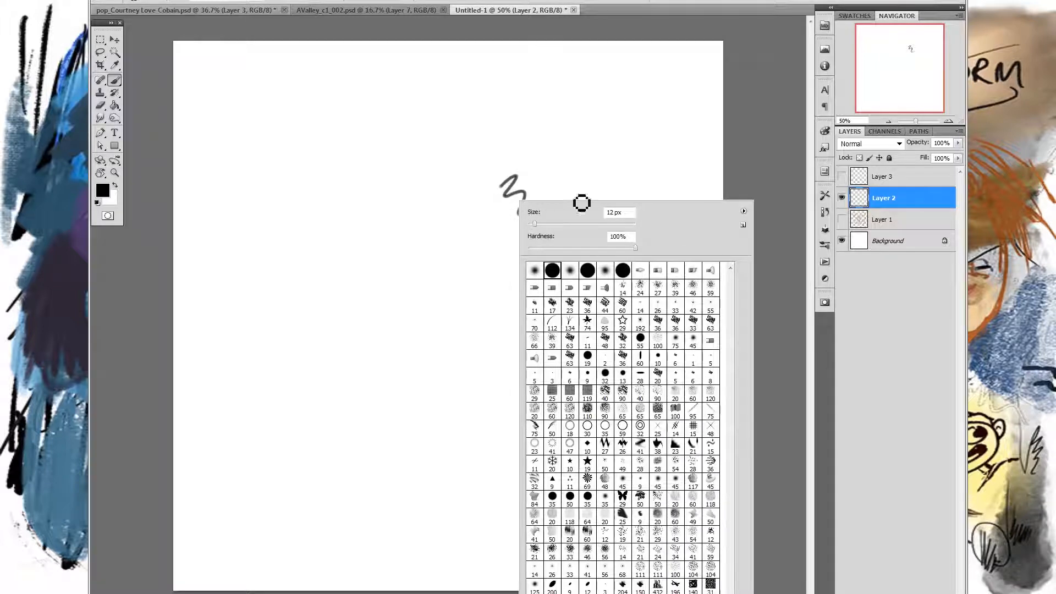
click(761, 160)
key(ctrl+z)
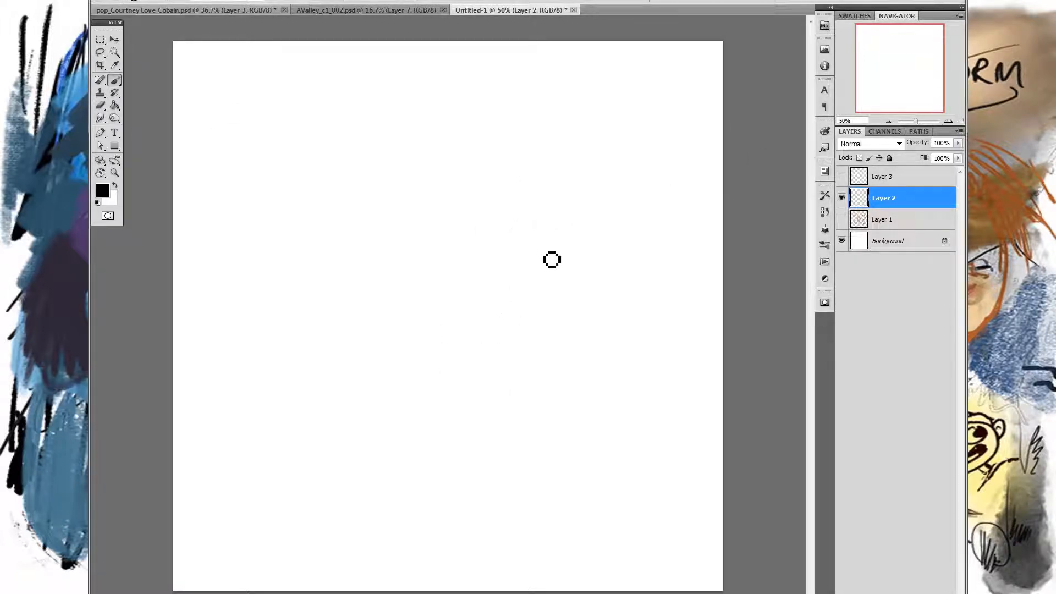
Step: Make a small square selection on Layer 2 and fill it with the black foreground color at 100% opacity
click(102, 42)
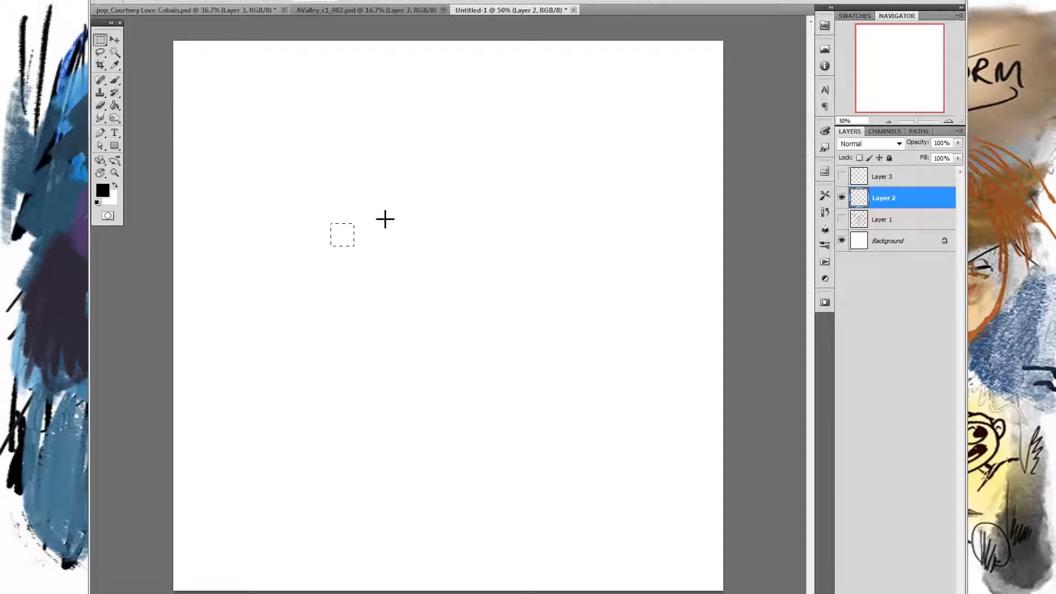
click(141, 1)
click(240, 175)
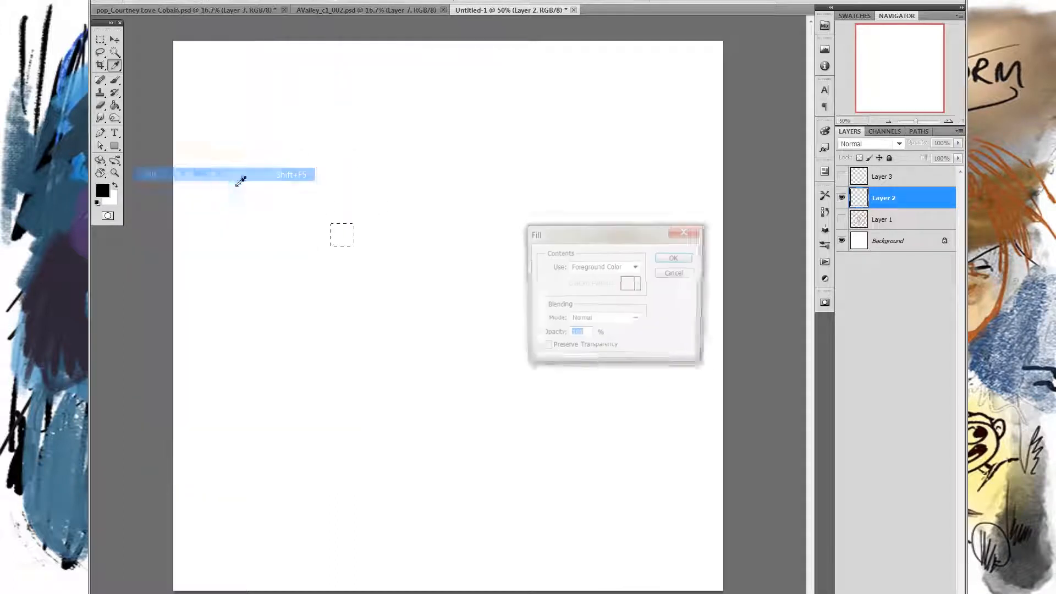
click(673, 260)
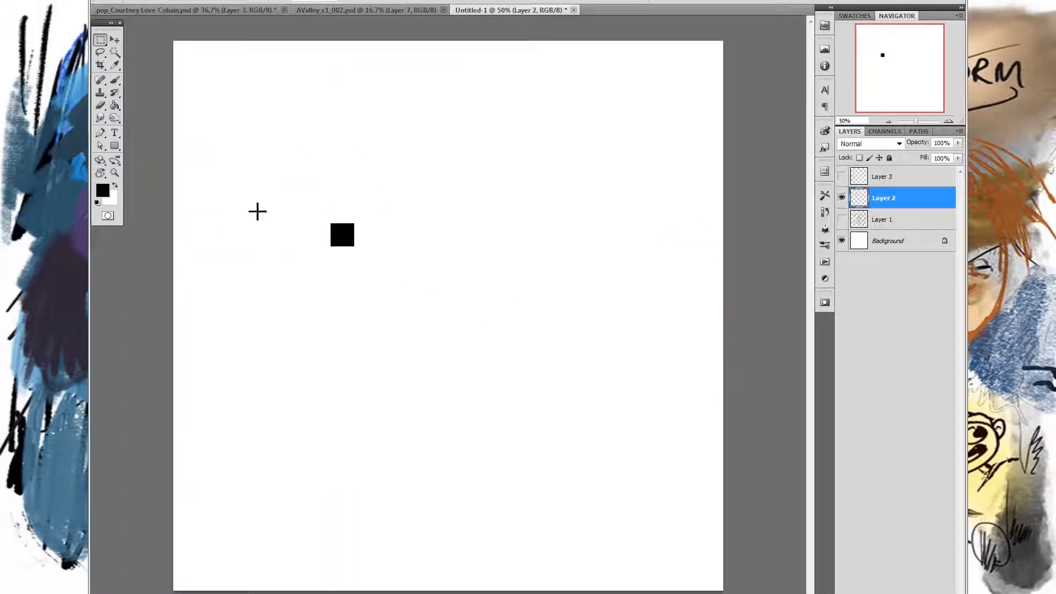
Step: Make a small elliptical selection beside the square and fill it with the black foreground color
drag(100, 40, 139, 52)
click(142, 1)
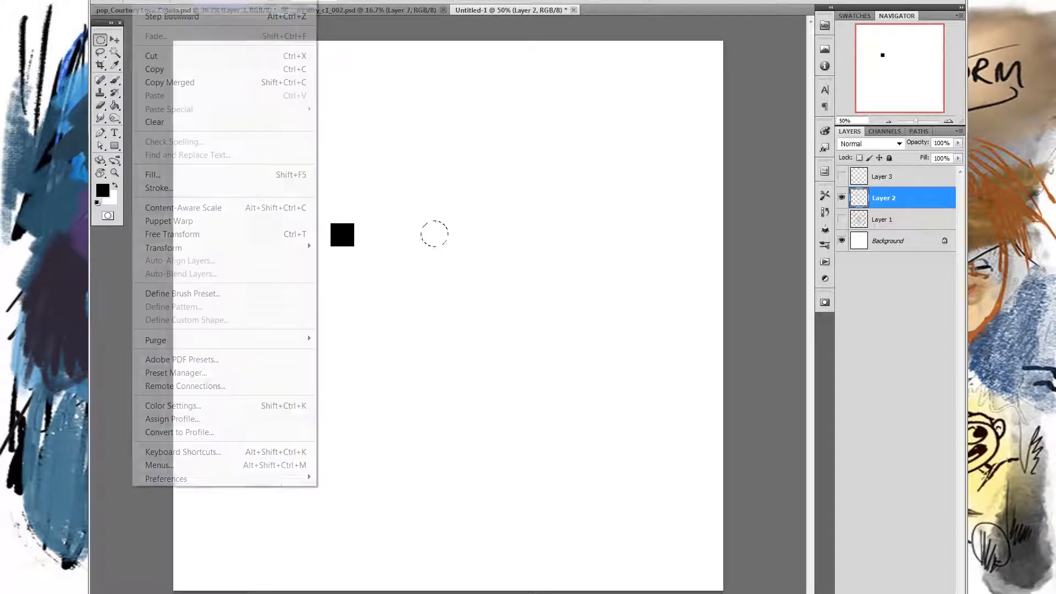
click(217, 182)
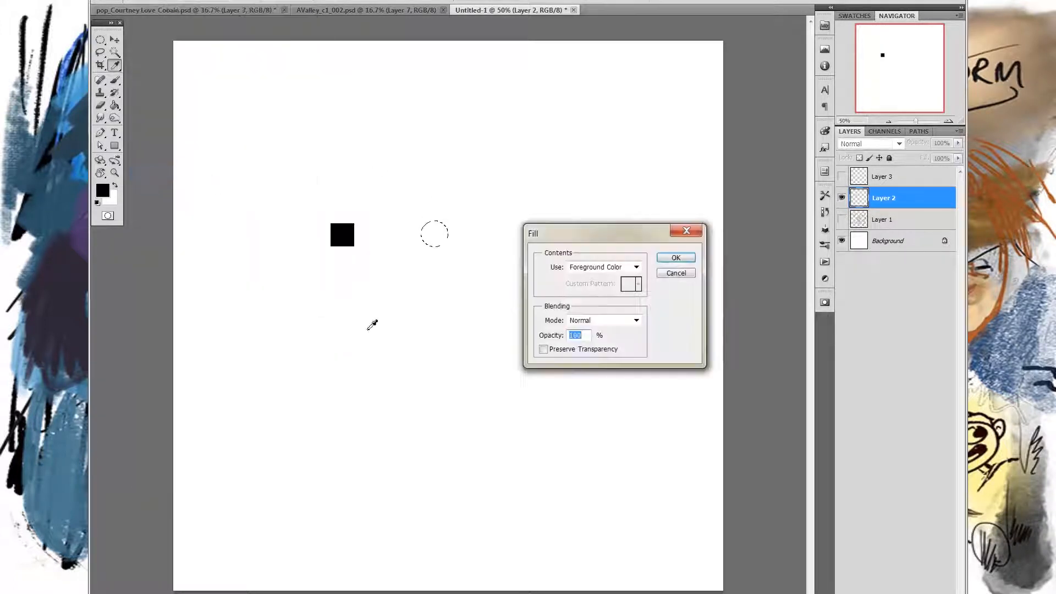
click(678, 263)
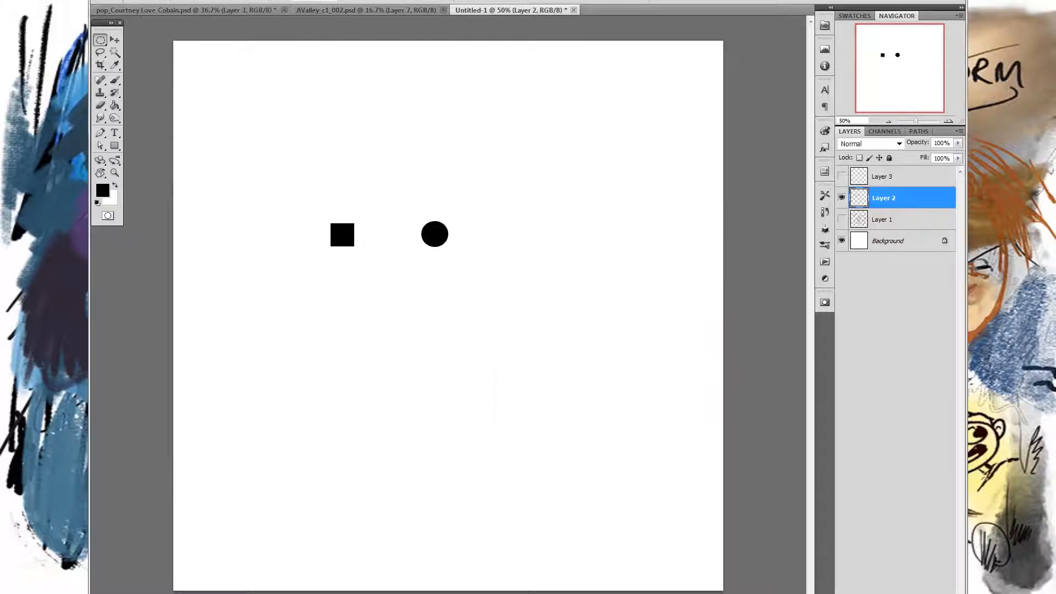
Step: Outline an irregular splat shape beside the circle with the Lasso and fill it with the foreground color
click(101, 52)
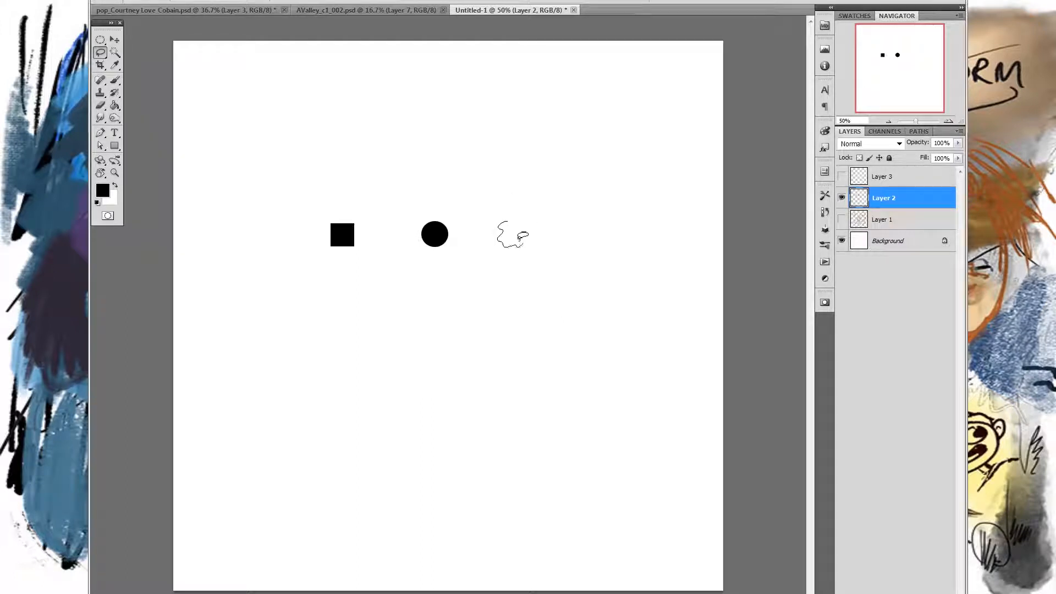
drag(520, 225, 506, 221)
click(140, 1)
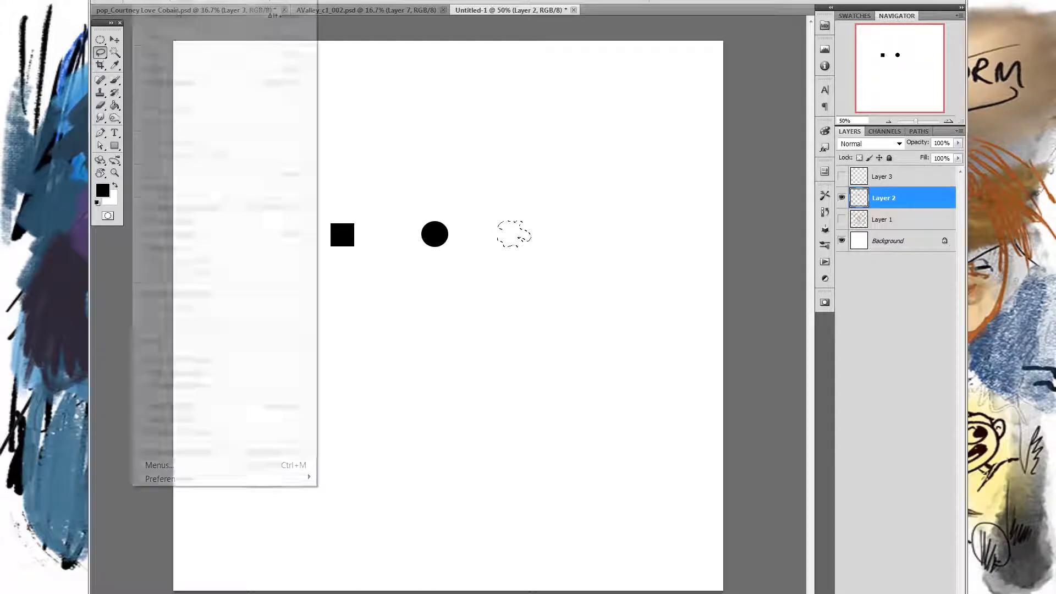
click(191, 177)
click(671, 260)
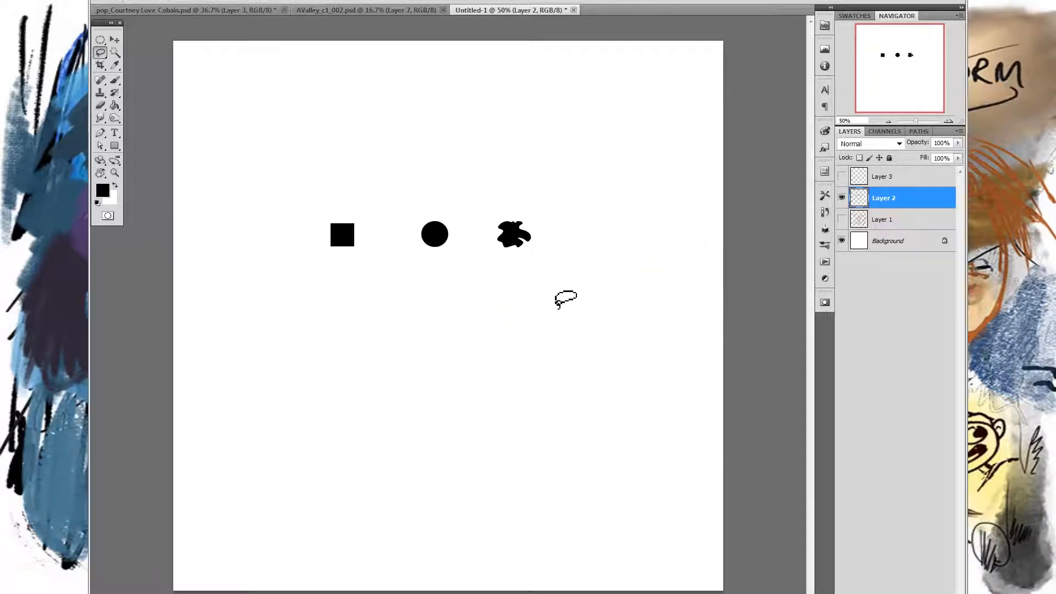
Step: Paint a small rough-edged black blob beside the splat shape with the 12 px hard round brush
key(b)
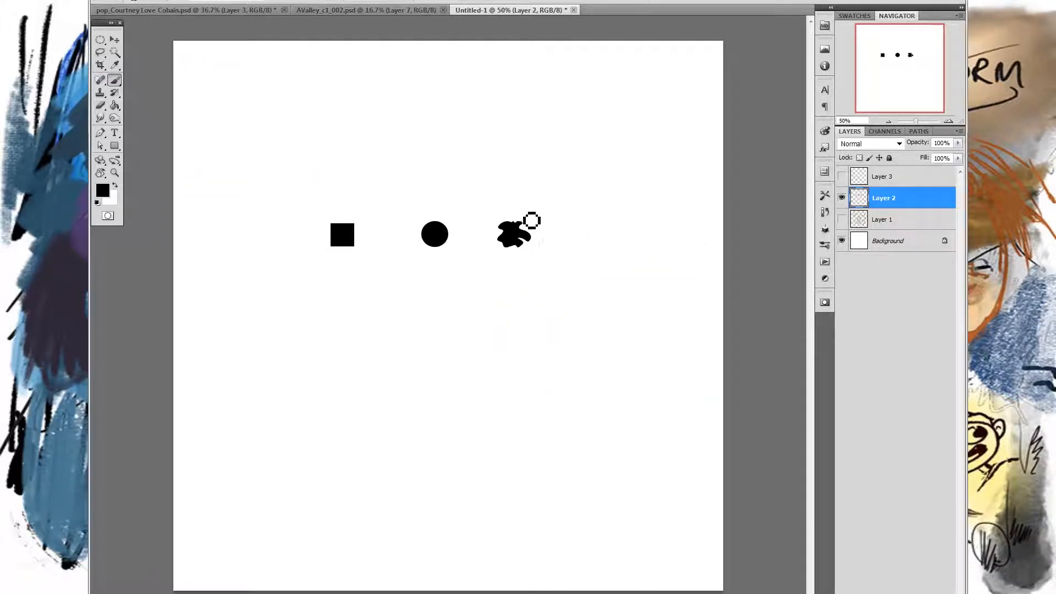
right_click(530, 218)
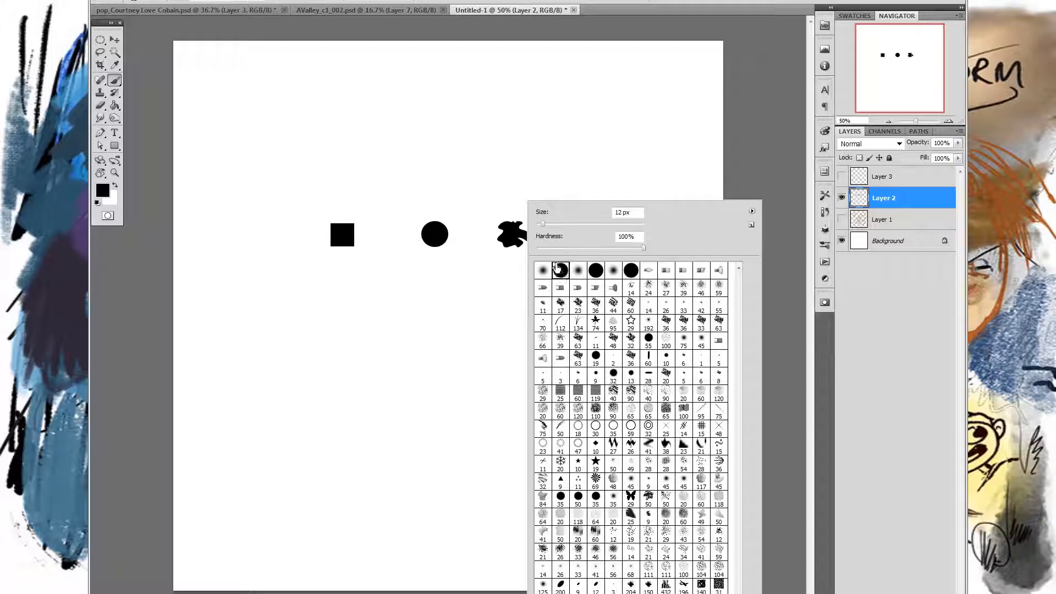
click(745, 174)
drag(590, 233, 586, 235)
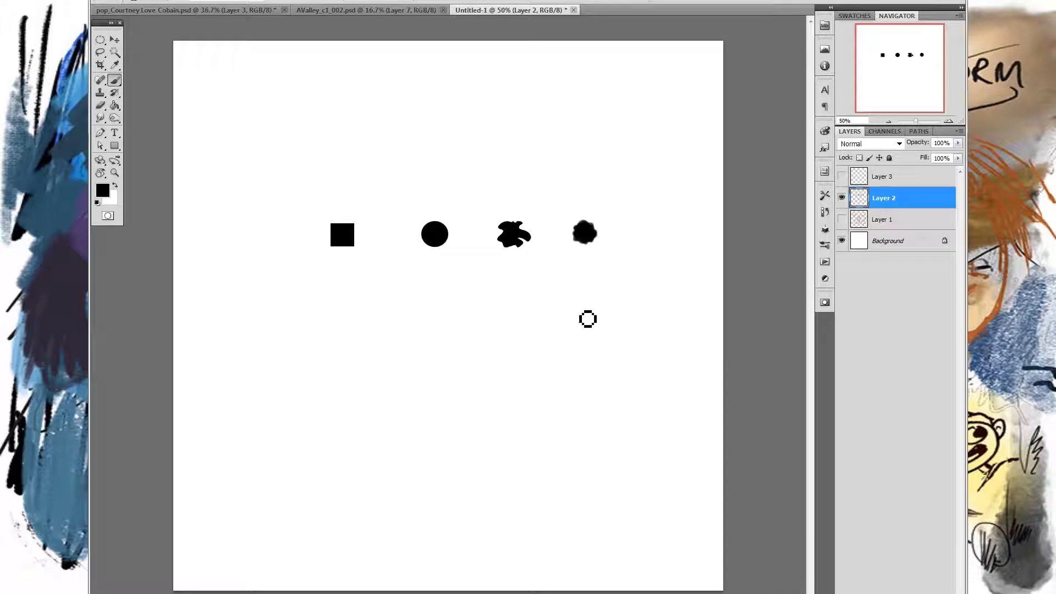
Step: Select the black square with the Rectangular Marquee, leaving a small margin around it
click(100, 39)
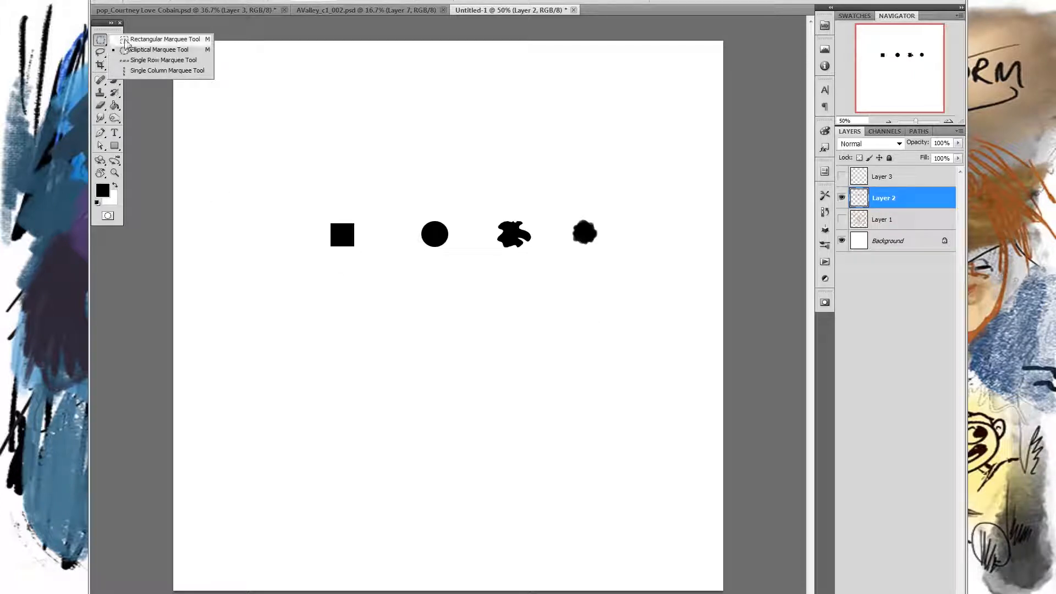
click(160, 40)
drag(314, 208, 359, 259)
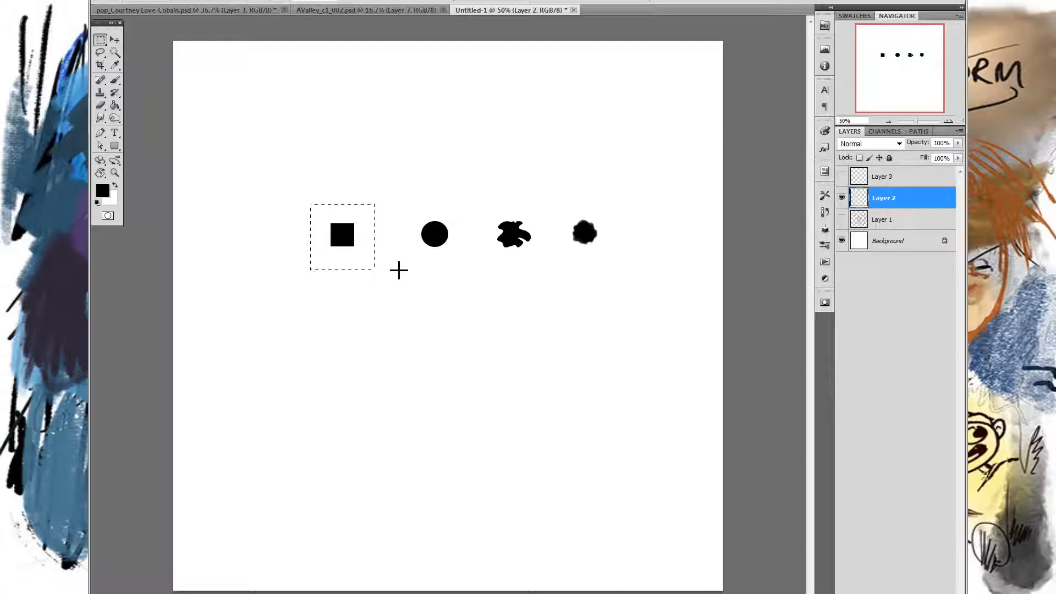
drag(277, 191, 436, 309)
click(451, 297)
drag(321, 206, 360, 253)
drag(431, 240, 435, 242)
click(369, 234)
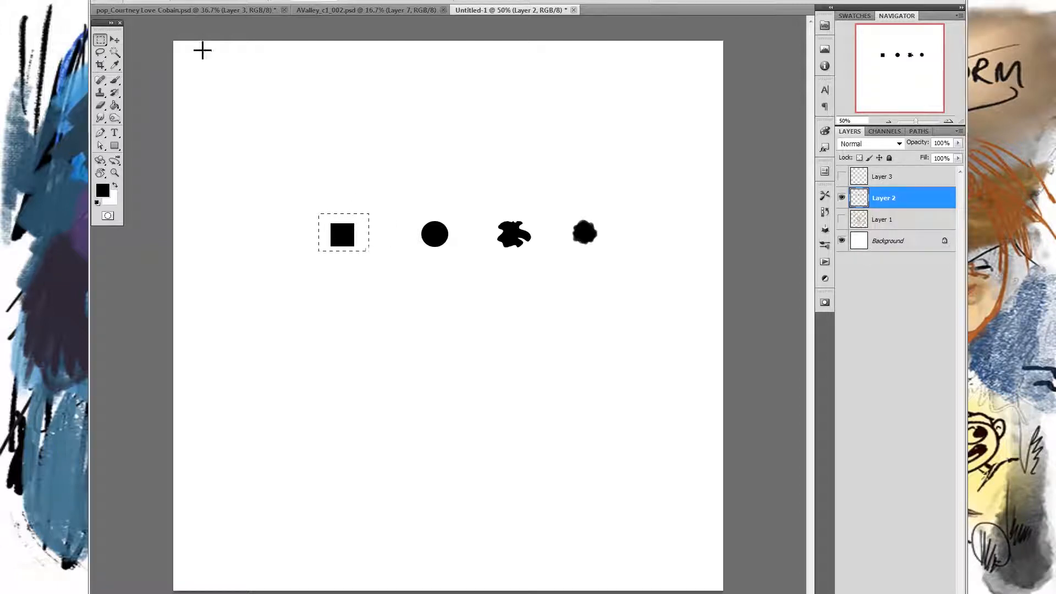
Step: Define a brush preset from the selected square, keeping the suggested name
click(141, 0)
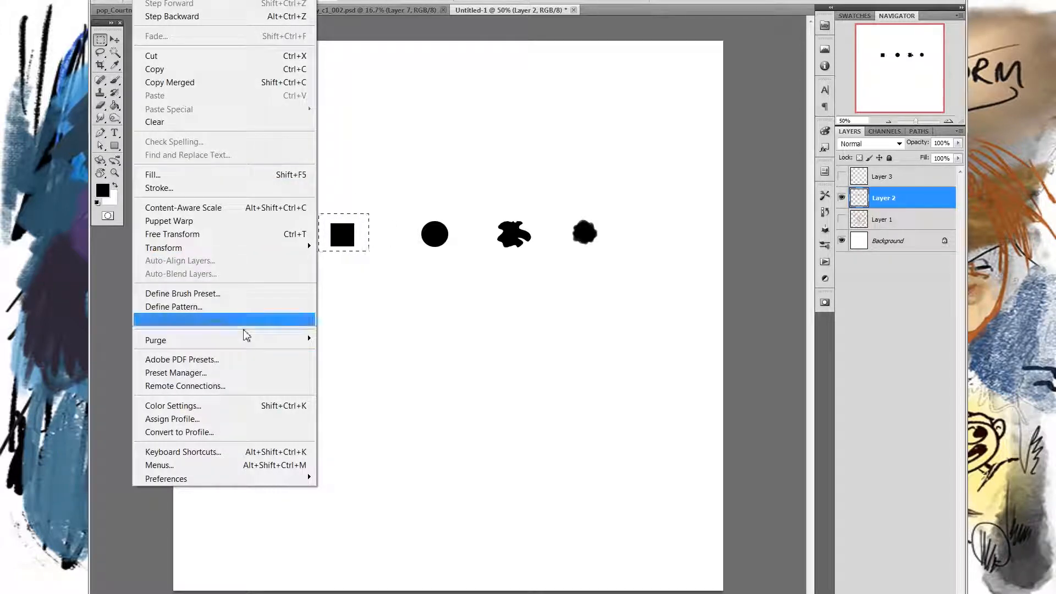
click(207, 297)
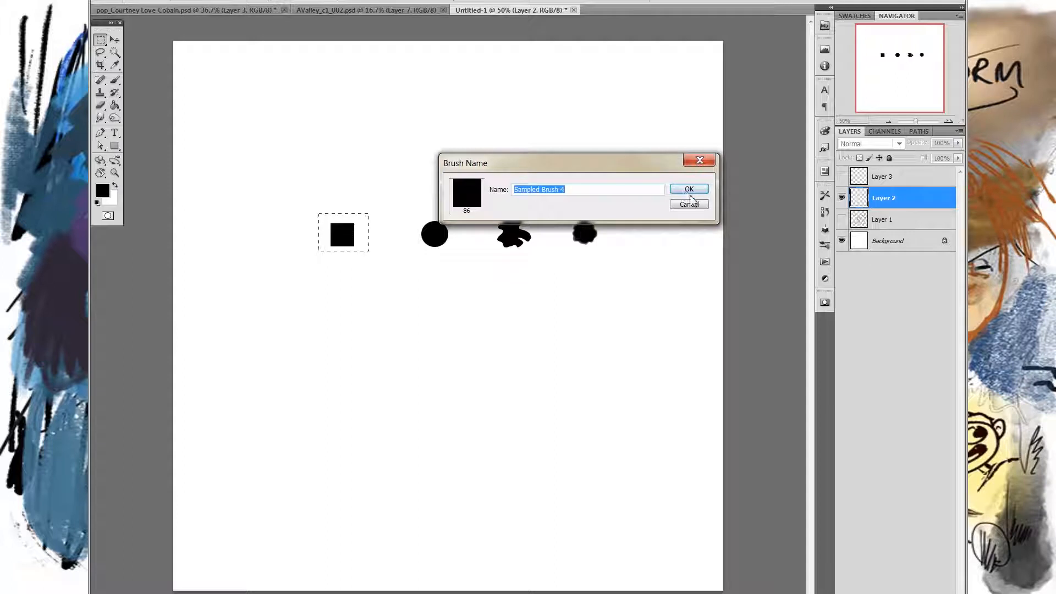
click(689, 189)
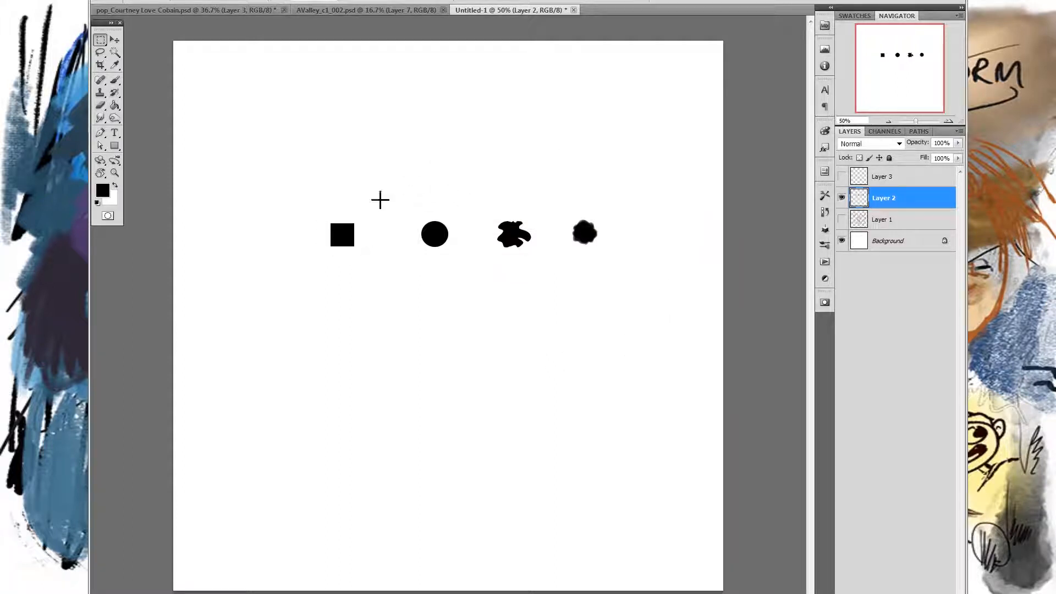
Step: Switch to the Brush tool and choose the newly defined 86 px square brush preset
click(114, 78)
right_click(461, 130)
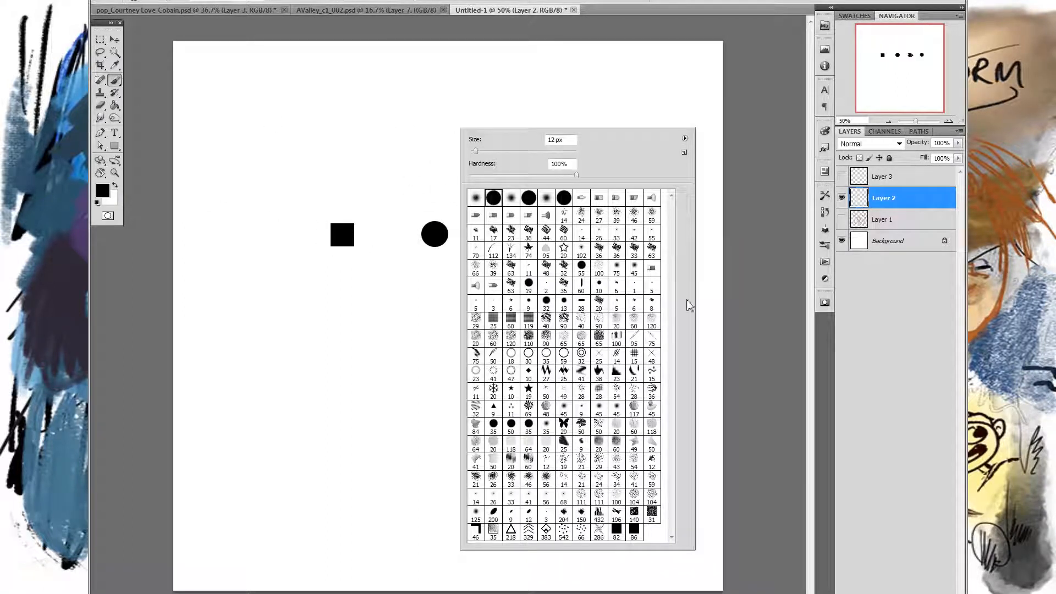
click(636, 536)
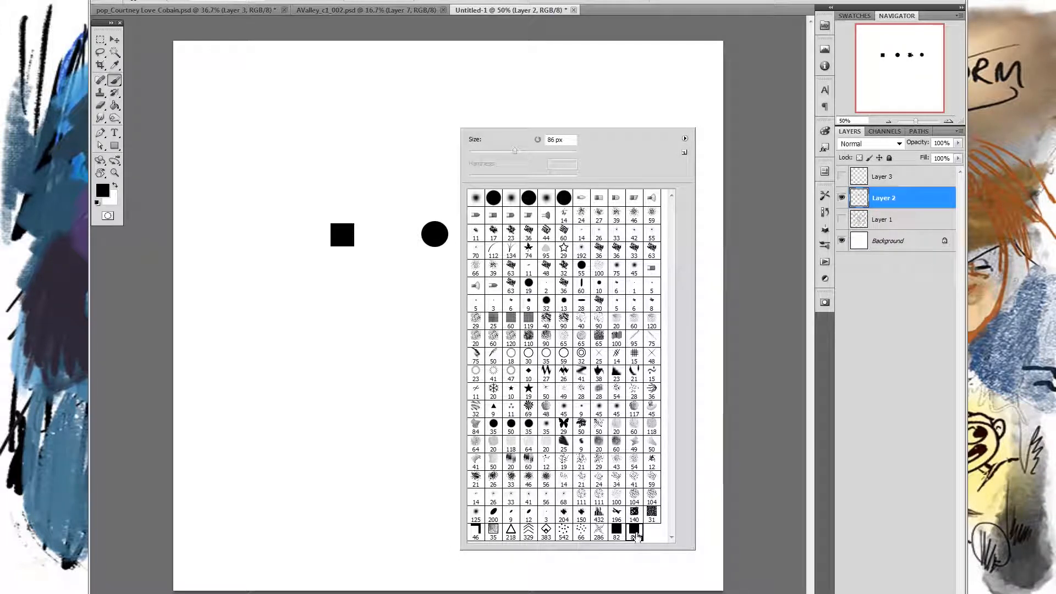
key(Return)
Step: Test the square brush with two broad zigzag strokes below the shapes, undoing each one
mouse_move(287, 309)
mouse_down()
mouse_move(598, 301)
mouse_move(502, 326)
mouse_move(253, 340)
mouse_move(647, 352)
mouse_up()
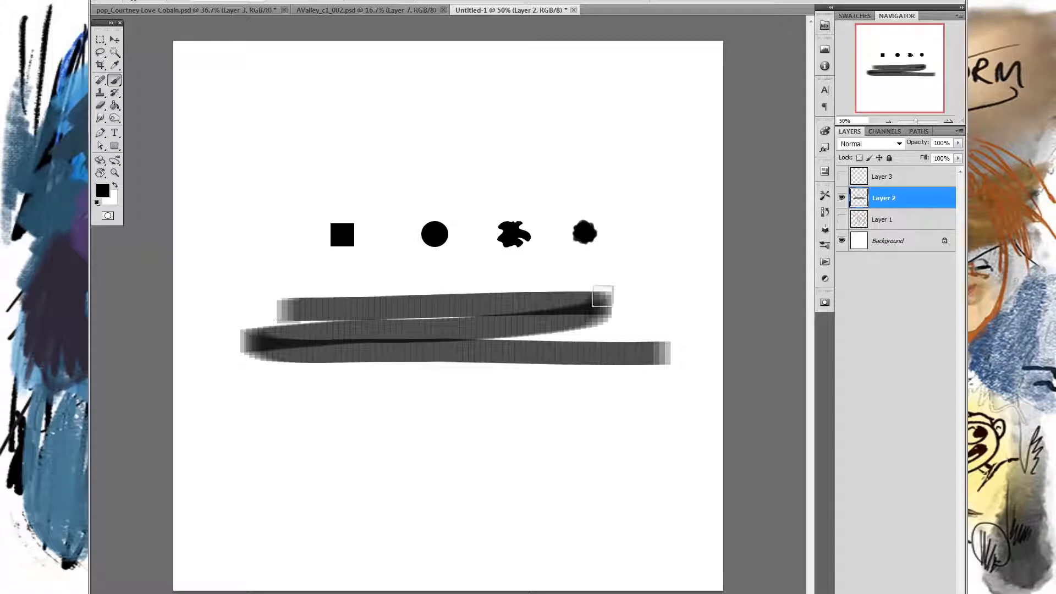
key(ctrl+z)
mouse_move(456, 276)
mouse_down()
mouse_move(424, 315)
mouse_move(470, 442)
mouse_up()
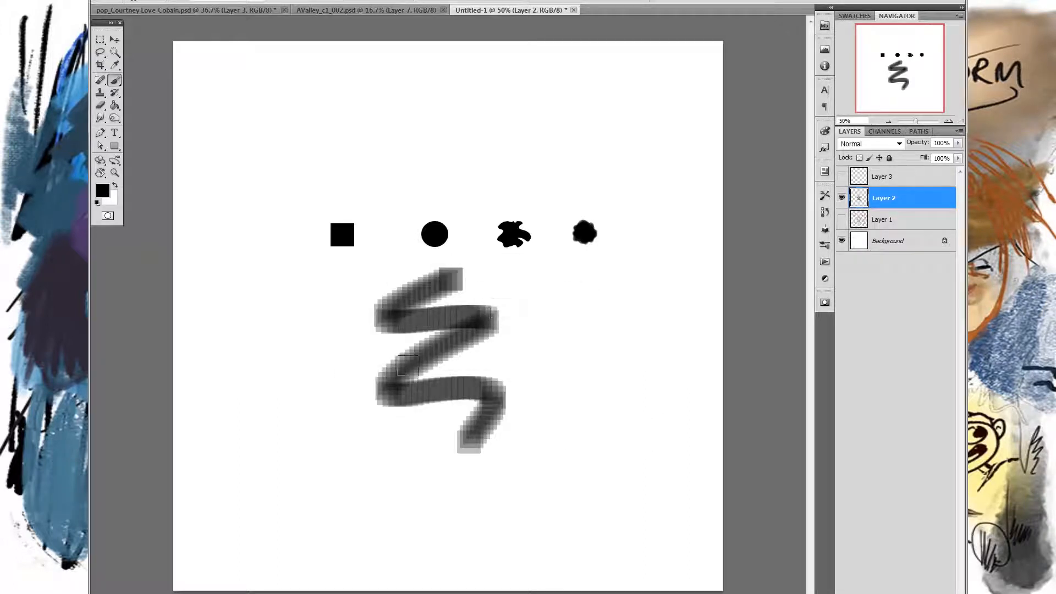
key(ctrl+z)
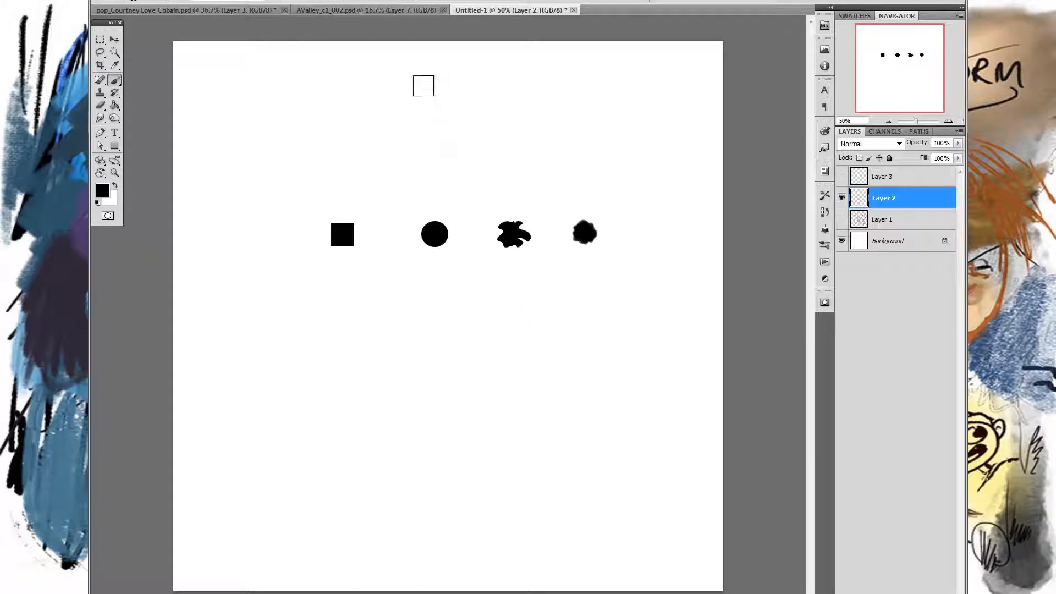
Step: Open the brush settings, set the square brush's spacing to 1%, and test it with a stroke below the shapes, undoing the stroke
key(F5)
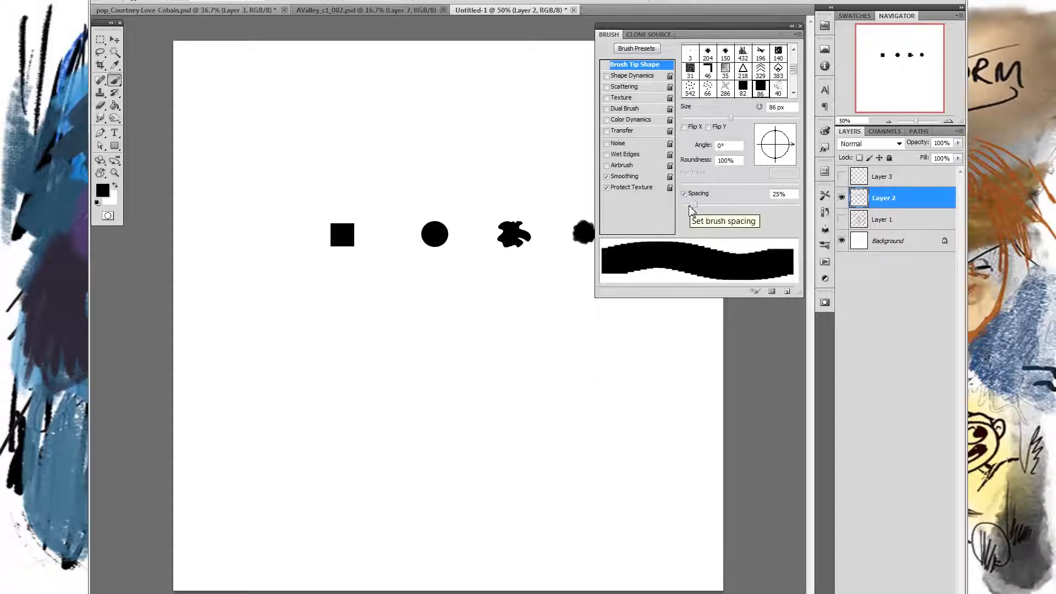
drag(695, 210, 682, 209)
mouse_move(339, 302)
mouse_down()
mouse_move(466, 401)
mouse_move(646, 379)
mouse_up()
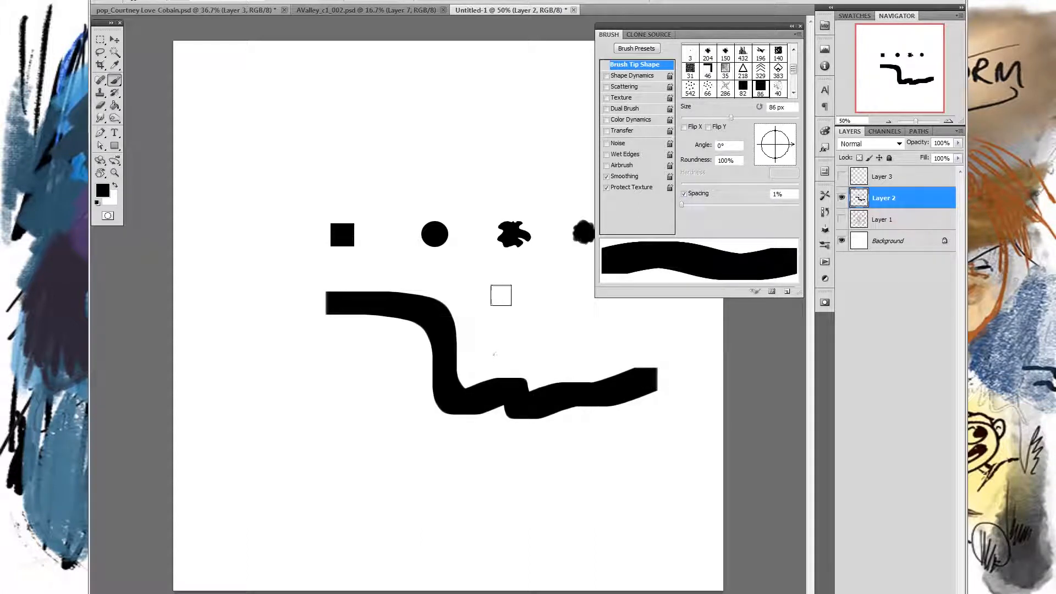
key(ctrl+z)
Step: Try the square brush at 5%, 4% and 153% spacing, undoing the test strokes made with the first two
drag(682, 207, 685, 207)
mouse_move(392, 286)
mouse_down()
mouse_move(455, 362)
mouse_move(577, 409)
mouse_up()
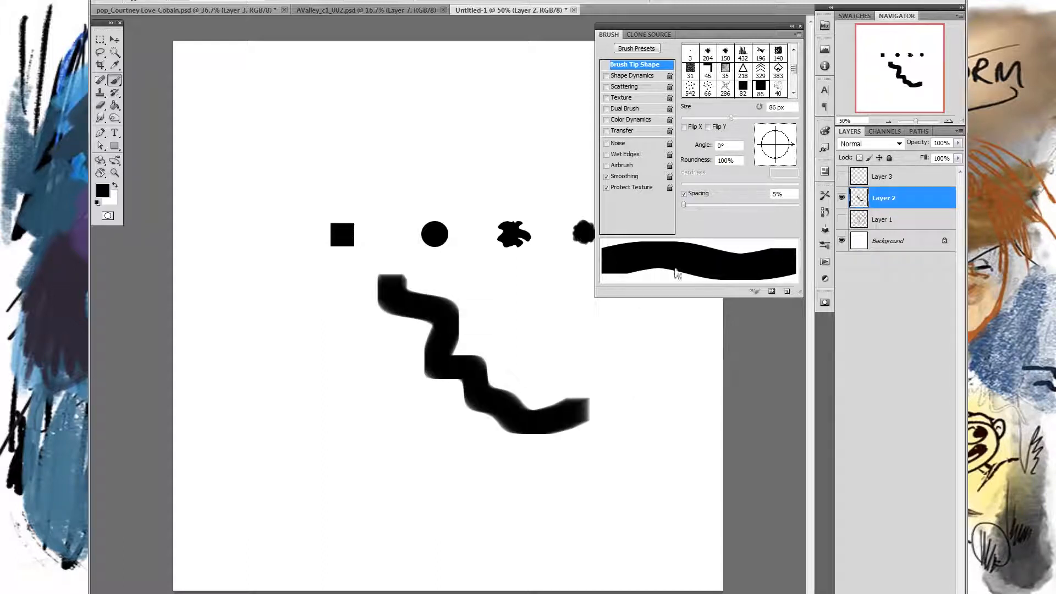
key(ctrl+z)
mouse_move(693, 207)
mouse_down()
mouse_move(761, 208)
mouse_move(688, 217)
mouse_up()
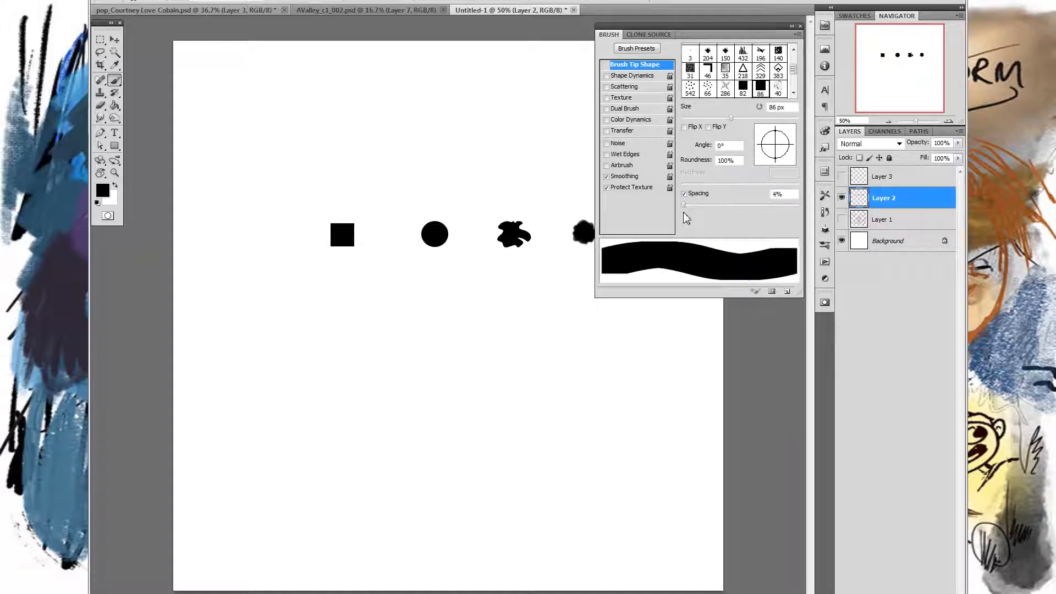
mouse_move(396, 291)
mouse_down()
mouse_move(447, 350)
mouse_move(551, 403)
mouse_up()
key(ctrl+z)
drag(678, 207, 685, 212)
mouse_move(713, 209)
mouse_down()
mouse_move(773, 215)
mouse_move(754, 211)
mouse_up()
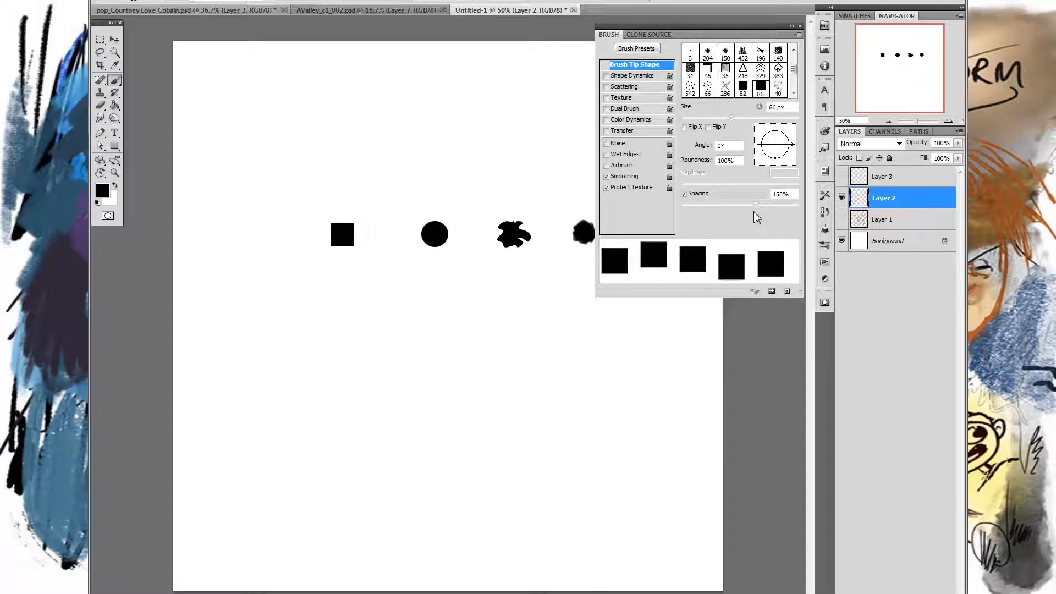
Step: Flatten the square tip to 44% roundness and rotate it to 51°, undoing the test stroke made with it
drag(776, 146, 790, 137)
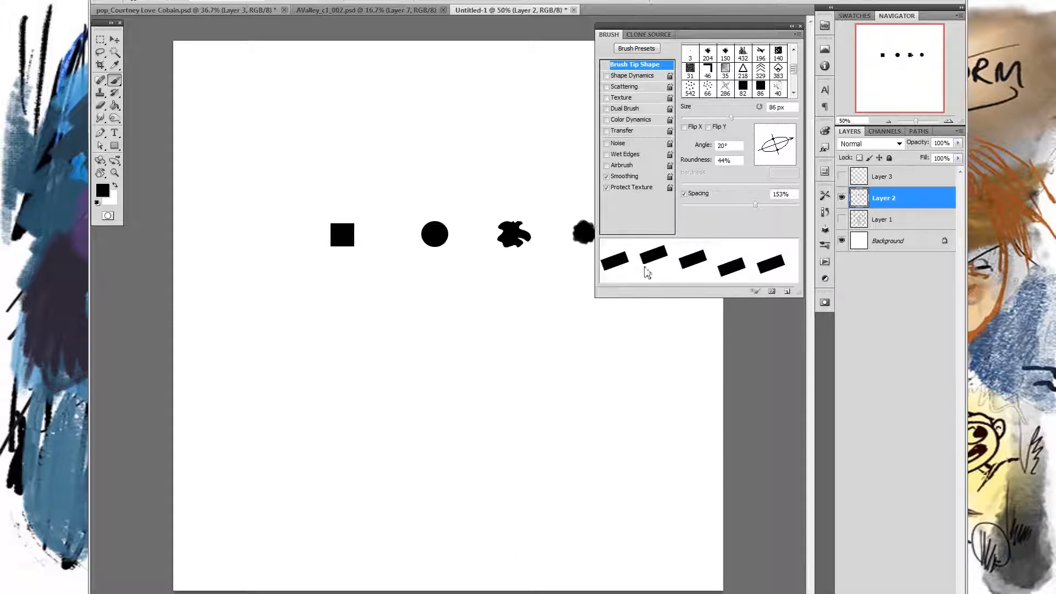
drag(789, 144, 788, 137)
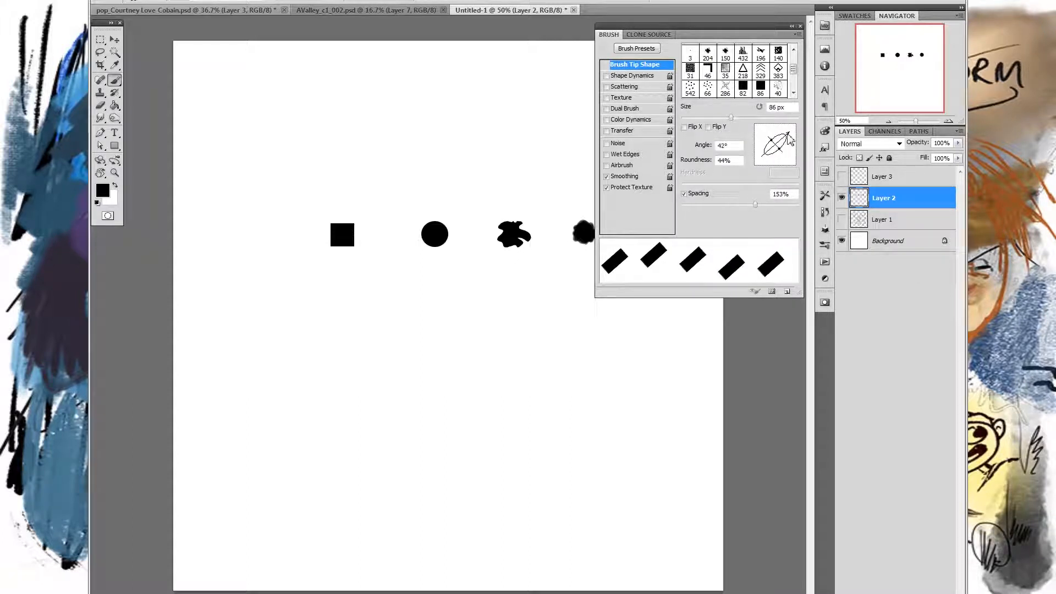
mouse_move(791, 139)
mouse_down()
mouse_move(789, 162)
mouse_move(788, 137)
mouse_up()
mouse_move(344, 293)
mouse_down()
mouse_move(330, 334)
mouse_move(371, 365)
mouse_move(442, 302)
mouse_move(488, 374)
mouse_move(579, 377)
mouse_up()
key(ctrl+z)
Step: Set the flattened tip's spacing to 1% and test it with a winding stroke, undoing the stroke
drag(742, 208, 682, 214)
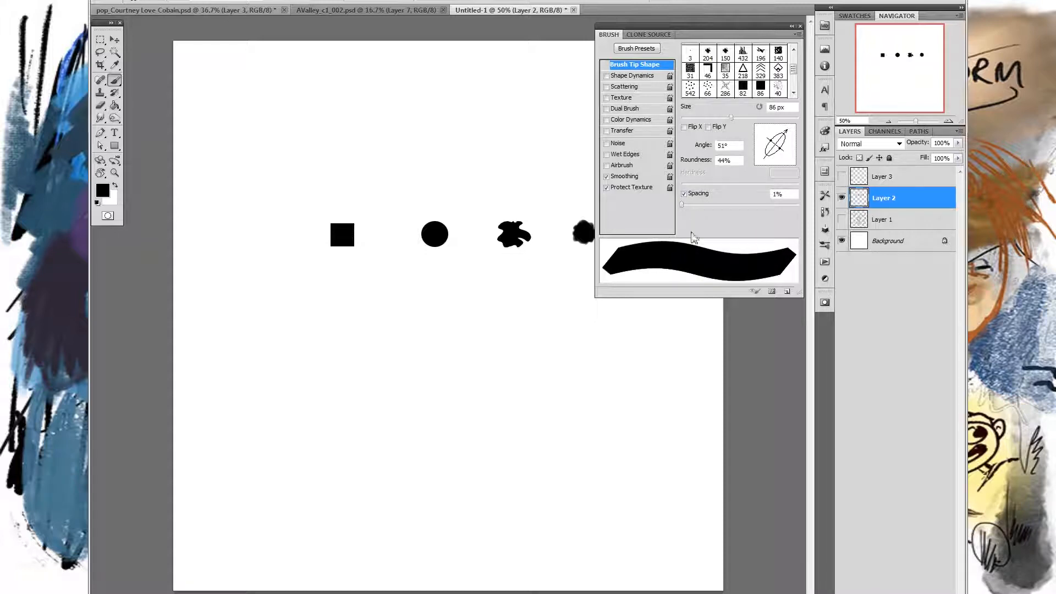
mouse_move(350, 284)
mouse_down()
mouse_move(333, 382)
mouse_move(386, 378)
mouse_move(443, 290)
mouse_move(479, 325)
mouse_move(494, 373)
mouse_move(527, 345)
mouse_move(572, 343)
mouse_move(580, 375)
mouse_move(615, 392)
mouse_move(614, 334)
mouse_move(667, 386)
mouse_up()
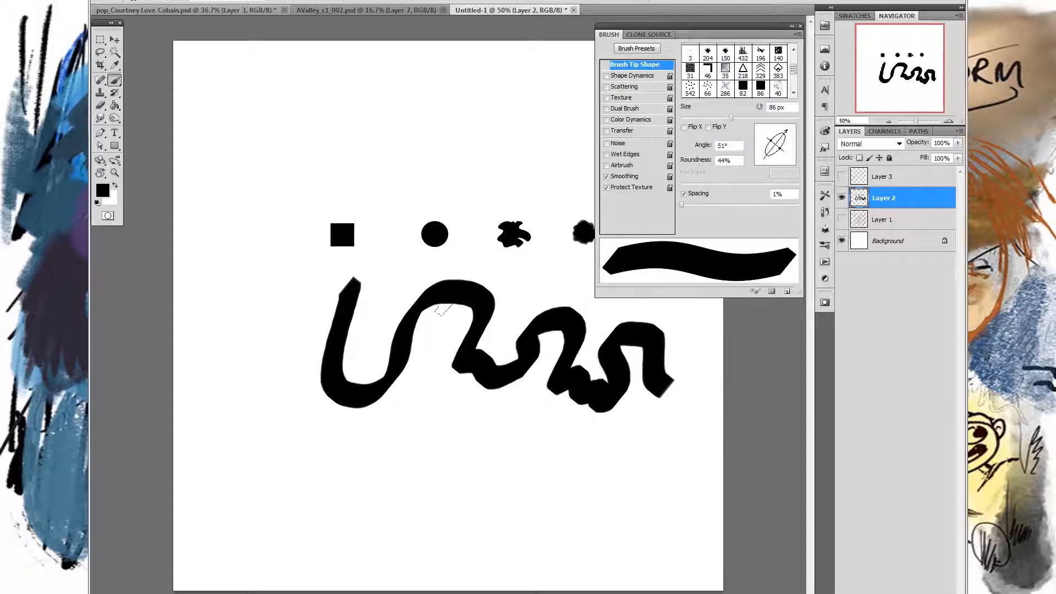
key(ctrl+z)
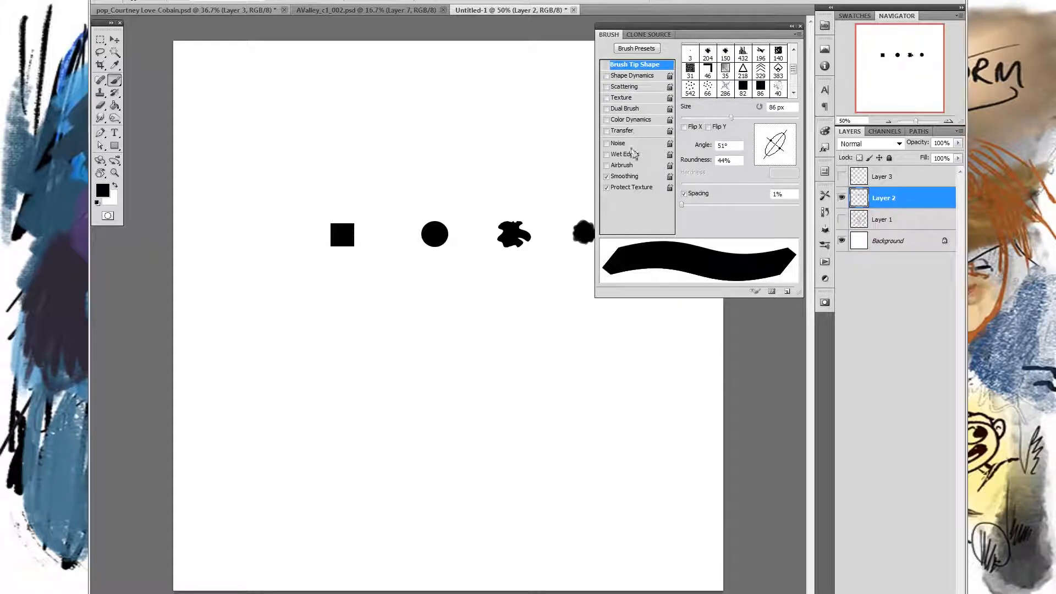
Step: Reduce the flattened square brush to 9 px and test it with a thin scribble, undoing the scribble
right_click(490, 305)
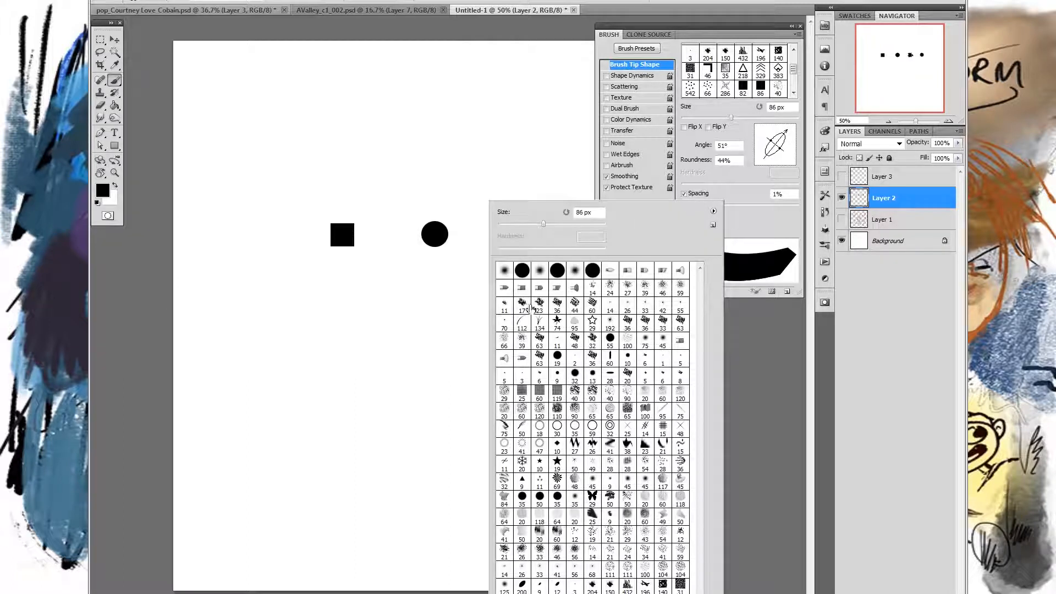
drag(503, 225, 503, 226)
mouse_move(414, 268)
mouse_down()
mouse_move(448, 339)
mouse_move(511, 300)
mouse_move(549, 336)
mouse_move(620, 366)
mouse_up()
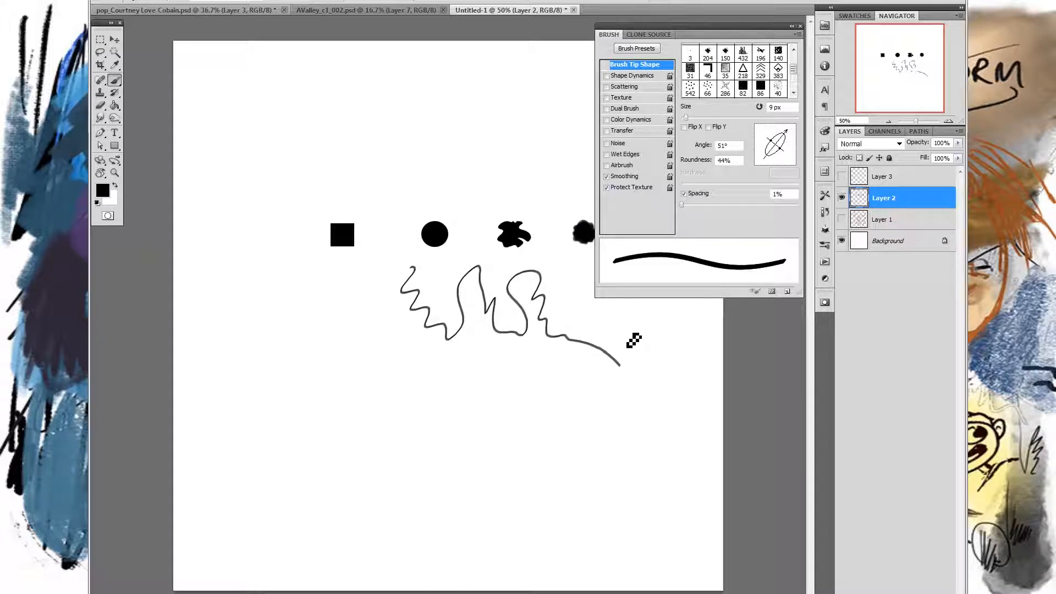
key(ctrl+z)
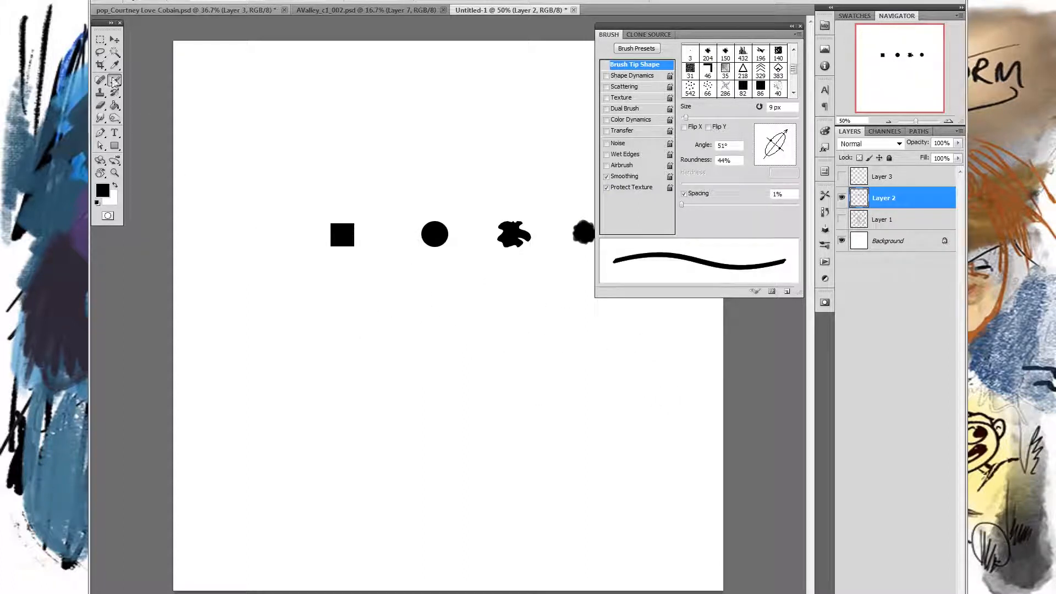
Step: Select the black circle with the Rectangular Marquee and define a brush preset from it, keeping the suggested name
click(101, 40)
drag(459, 263, 454, 254)
click(115, 0)
mouse_move(141, 0)
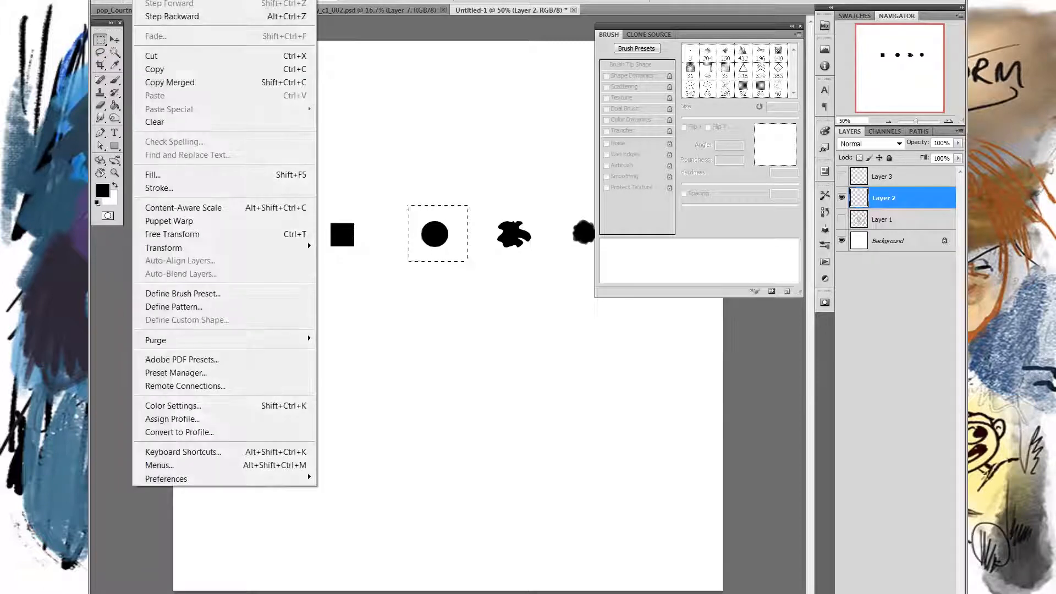
click(211, 297)
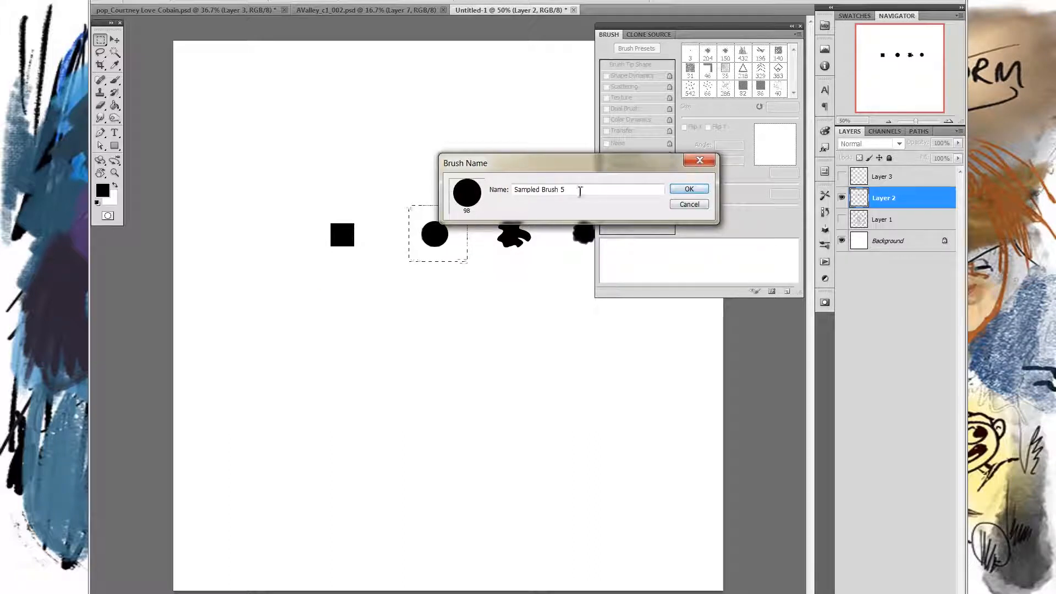
click(680, 188)
Step: Marquee-select the irregular splat shape, define it as a brush preset with the suggested name, and deselect
drag(487, 209, 533, 258)
key(ctrl+d)
drag(486, 206, 539, 260)
click(141, 0)
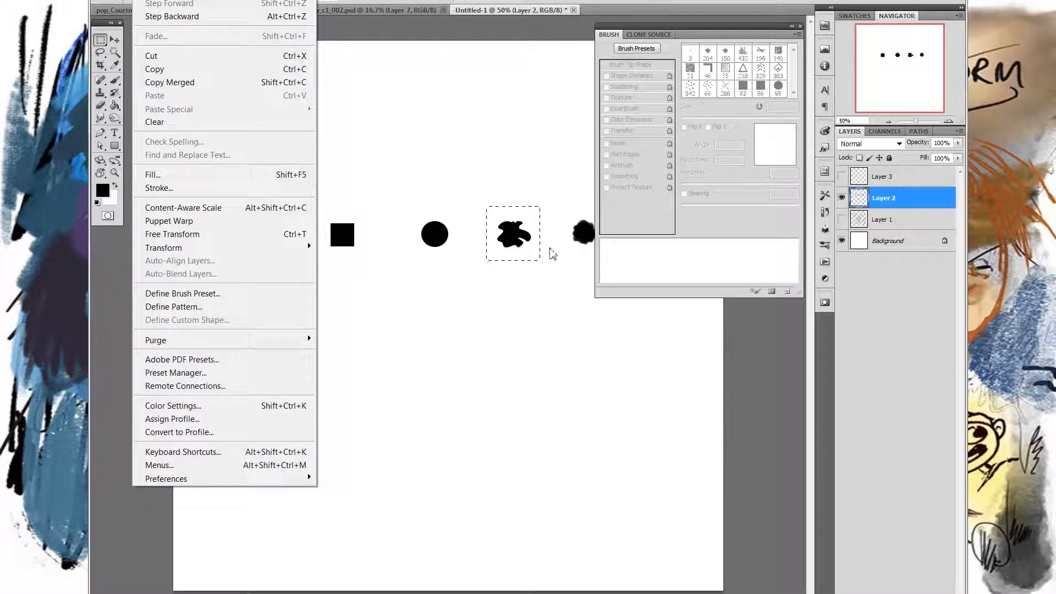
click(264, 293)
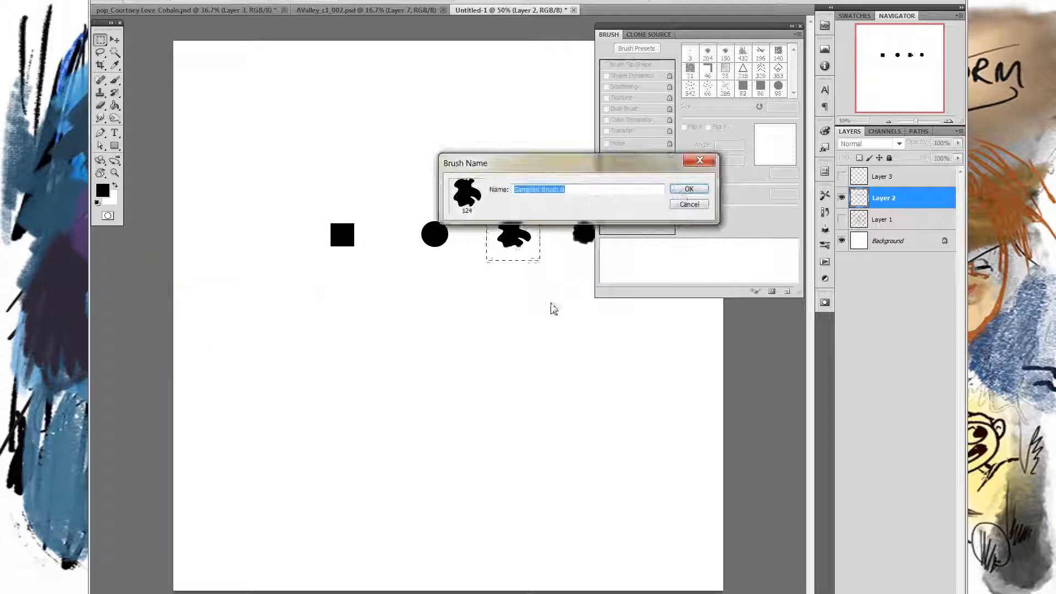
click(689, 189)
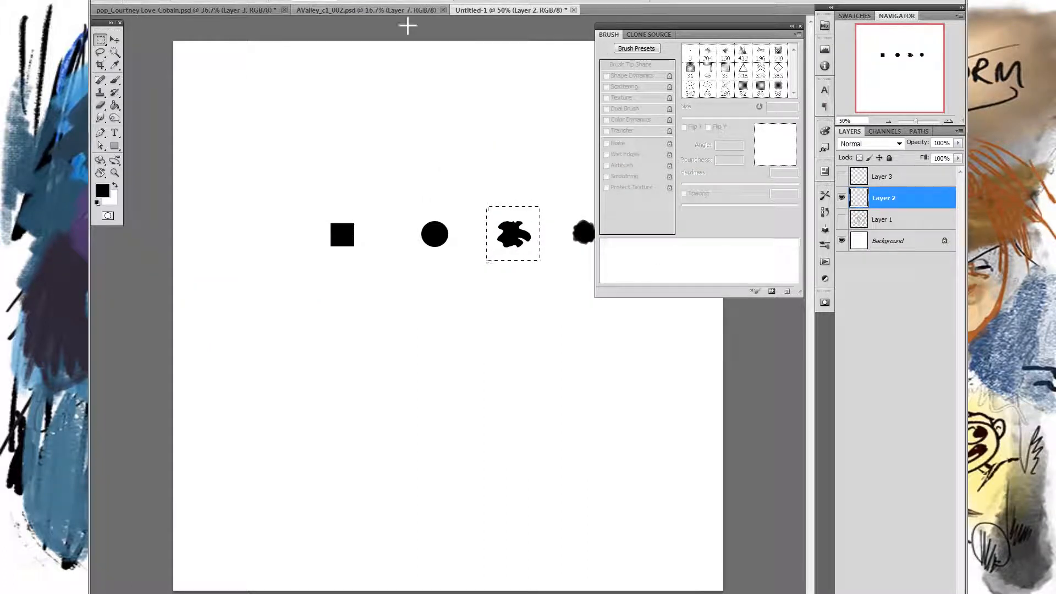
key(ctrl+d)
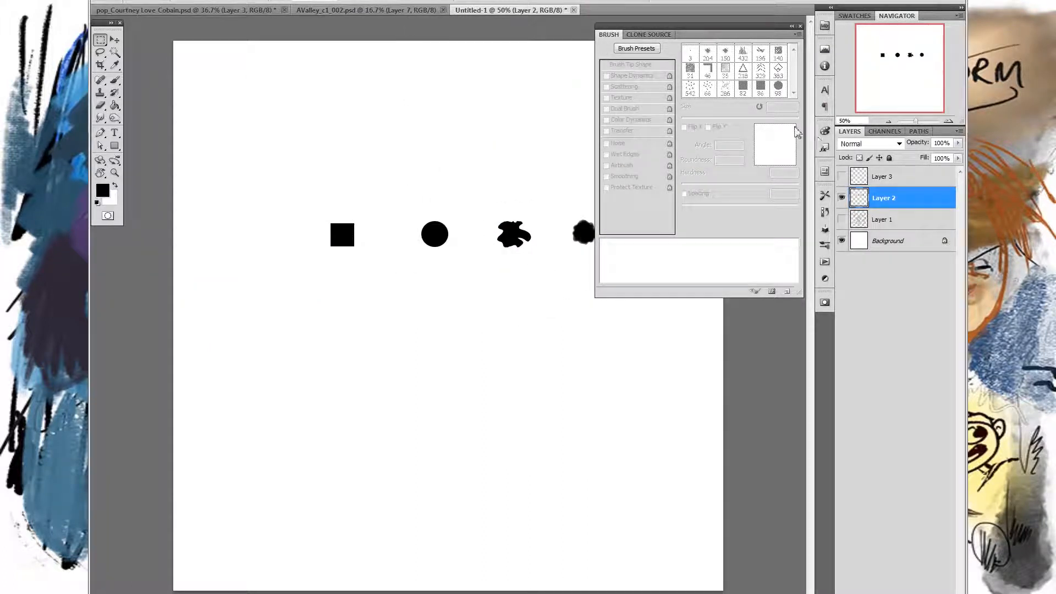
Step: Collapse the brush settings to uncover the rough-edged blob, select it, and define it as a brush preset with the suggested name
click(792, 26)
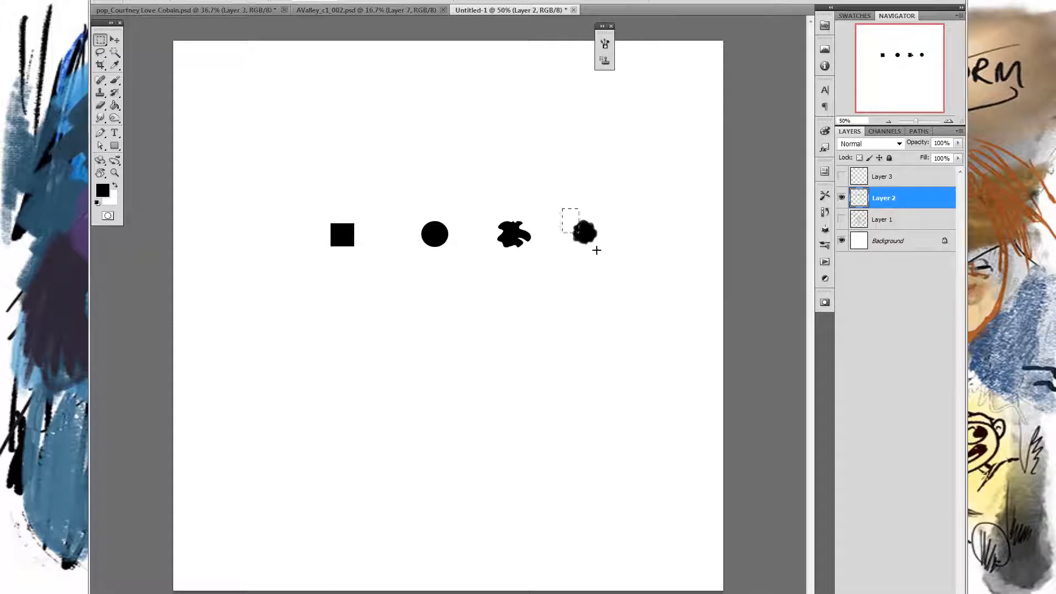
drag(598, 236, 597, 236)
click(141, 0)
click(226, 297)
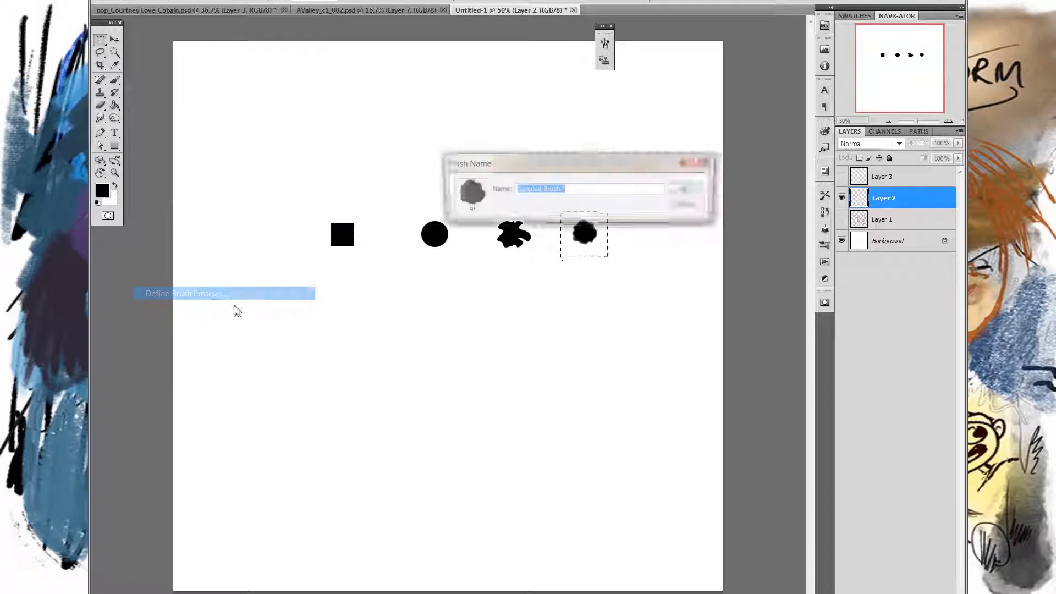
click(686, 186)
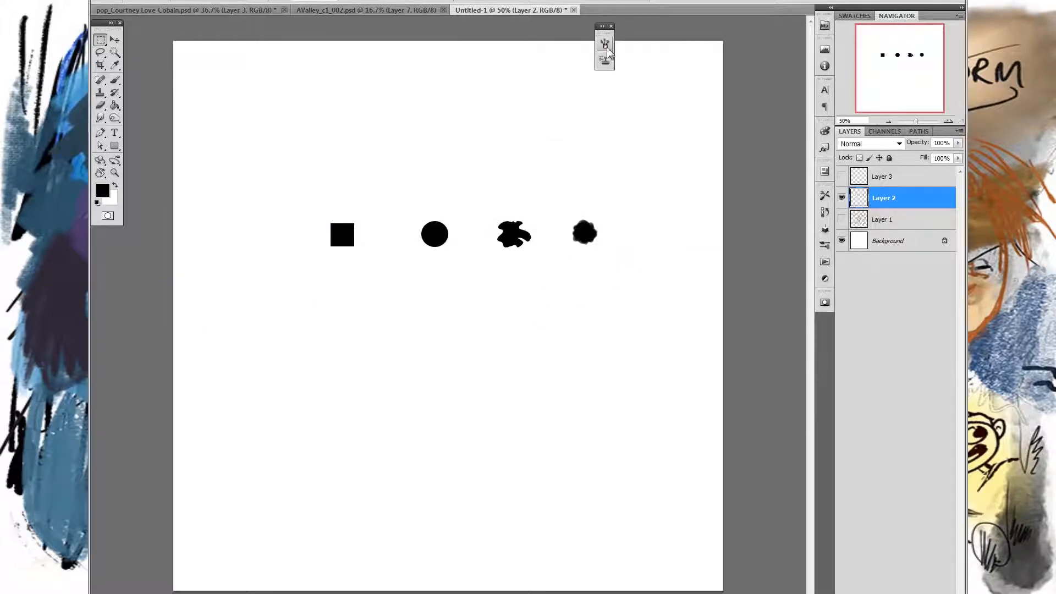
Step: Reopen the brush settings, switch to the Brush tool, and choose the newly defined 98 px circle brush preset
click(604, 43)
mouse_move(565, 47)
mouse_down()
mouse_move(619, 69)
mouse_move(772, 44)
mouse_up()
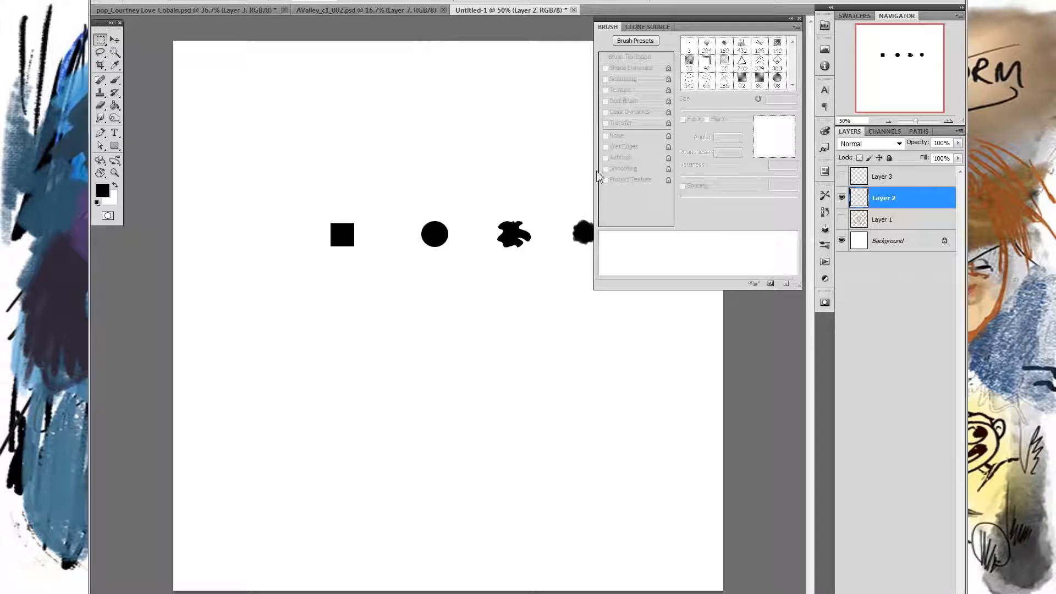
click(114, 82)
right_click(440, 309)
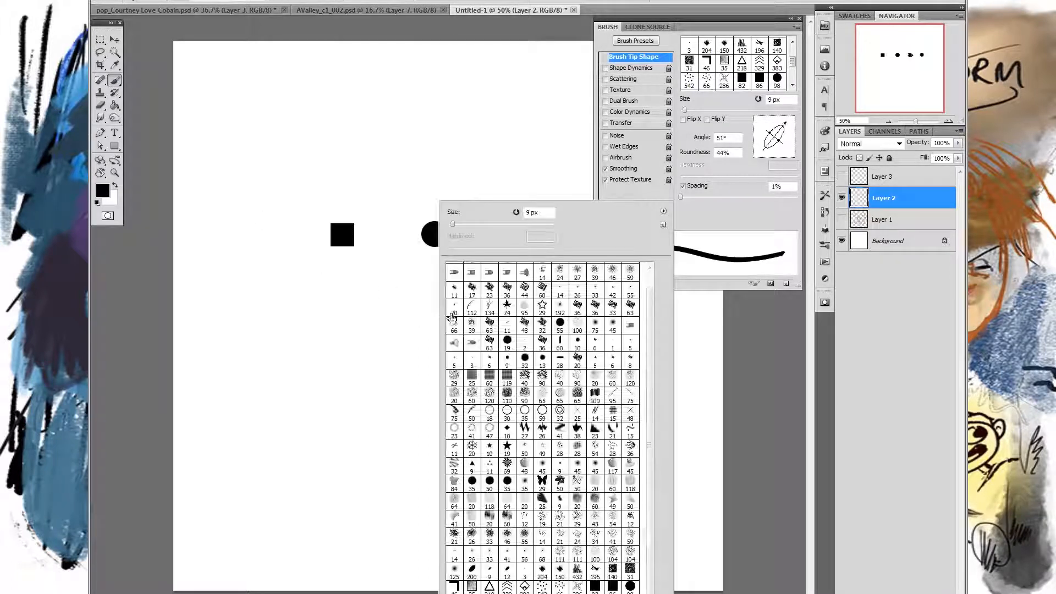
click(630, 589)
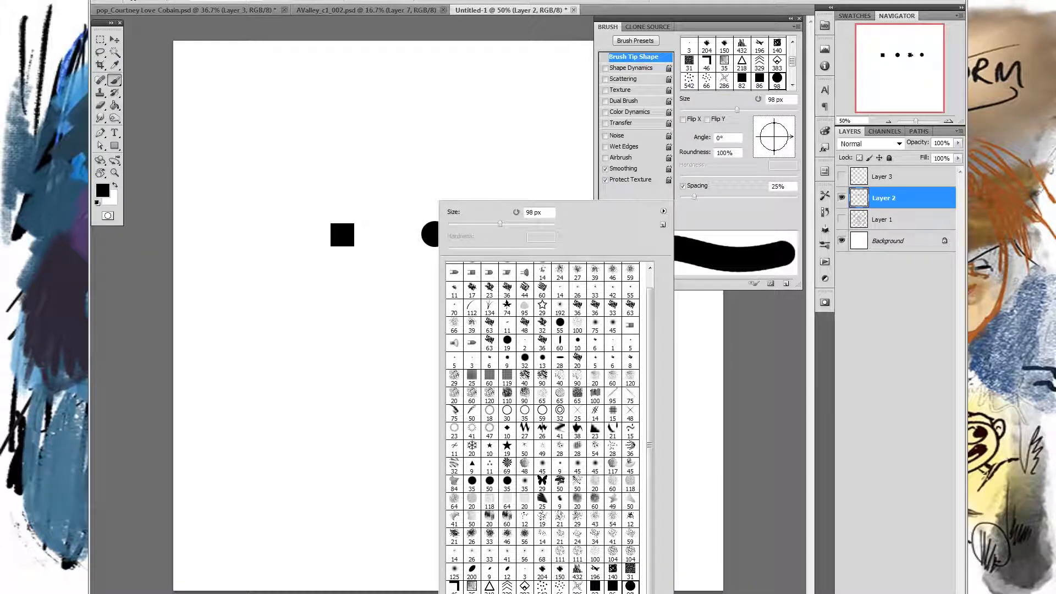
Step: Test the circle brush with a long stroke and a zigzag stroke below the shapes, undoing each one
mouse_move(328, 312)
mouse_down()
mouse_move(532, 339)
mouse_move(691, 377)
mouse_up()
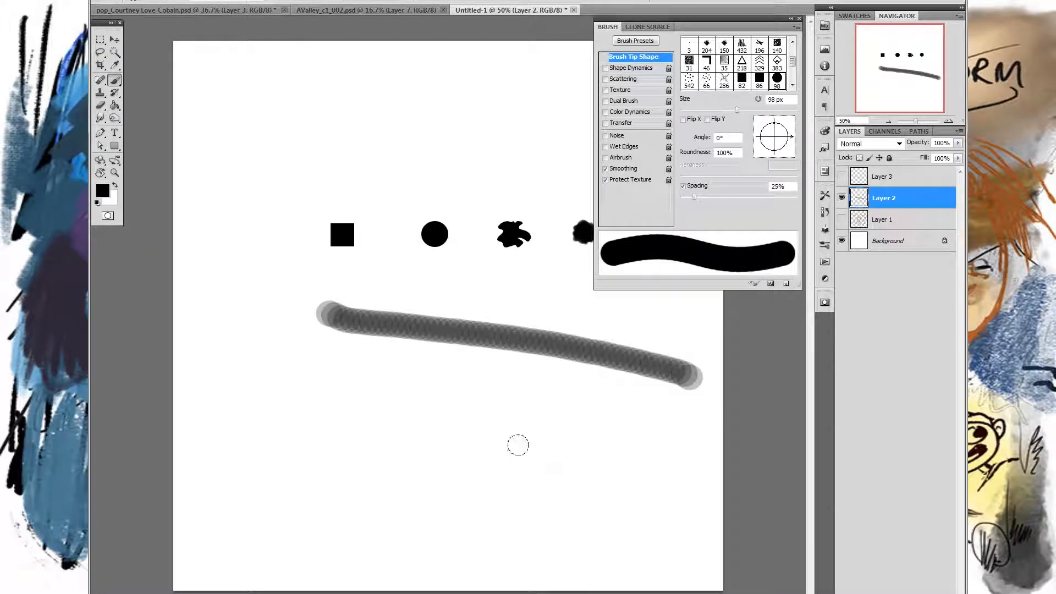
key(ctrl+z)
mouse_move(379, 270)
mouse_down()
mouse_move(414, 321)
mouse_move(584, 399)
mouse_up()
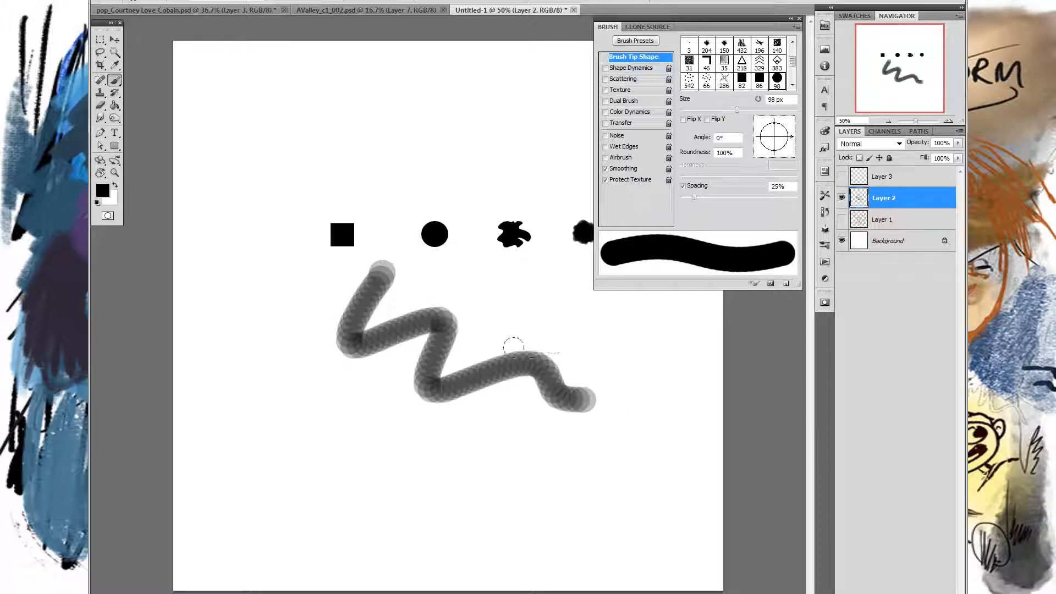
key(ctrl+z)
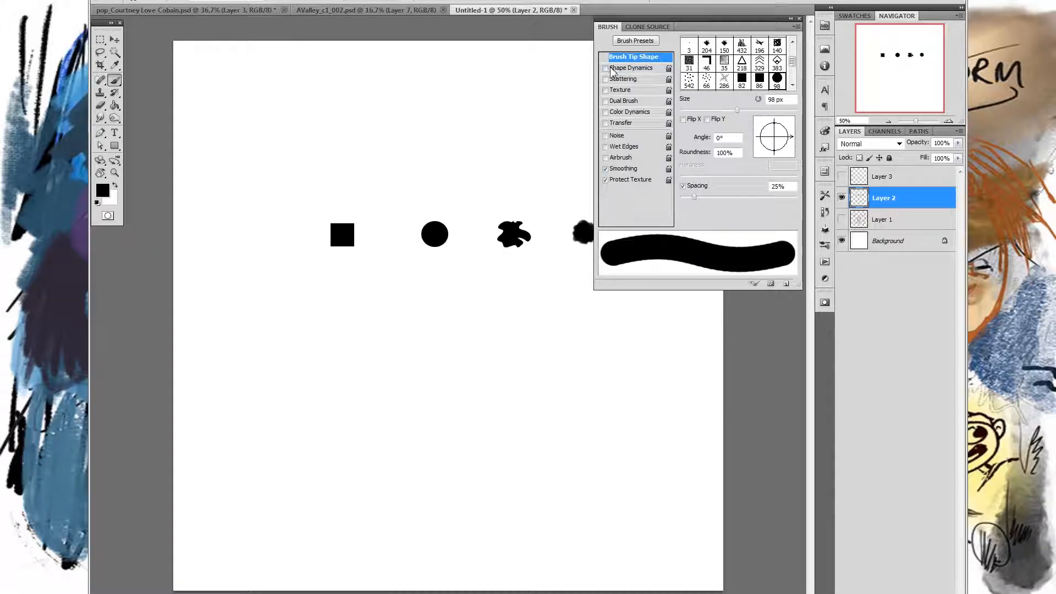
Step: Set the circle brush's spacing to 5% and test it with a stroke, undoing the stroke
drag(694, 196, 682, 196)
drag(328, 299, 589, 355)
key(ctrl+z)
Step: Reduce the circle brush to 11 px and test it with a thin wavy line, undoing the line
right_click(520, 313)
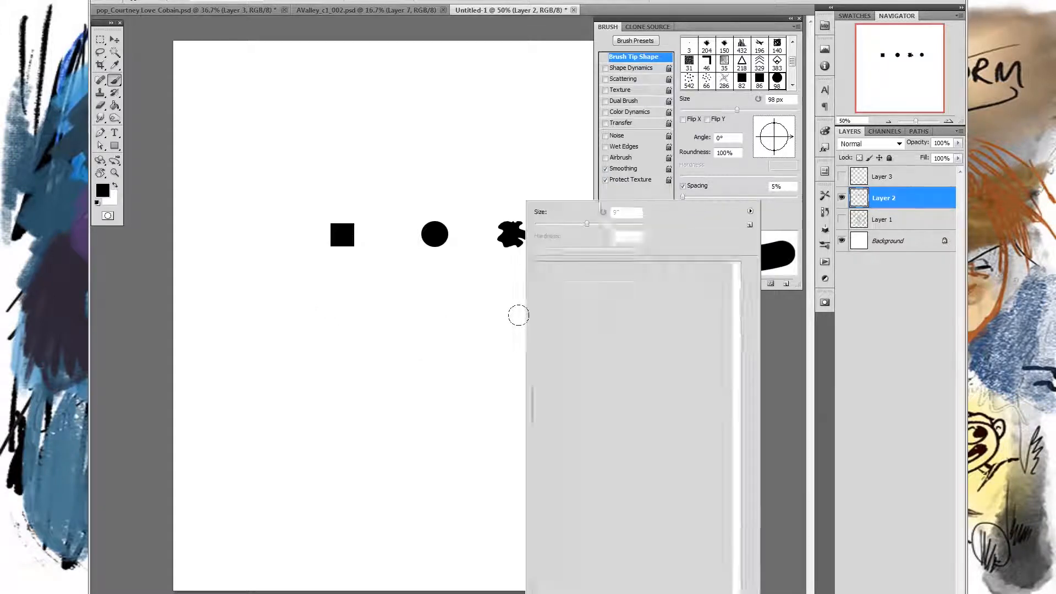
click(545, 224)
mouse_move(438, 284)
mouse_down()
mouse_move(538, 364)
mouse_move(630, 376)
mouse_move(664, 336)
mouse_up()
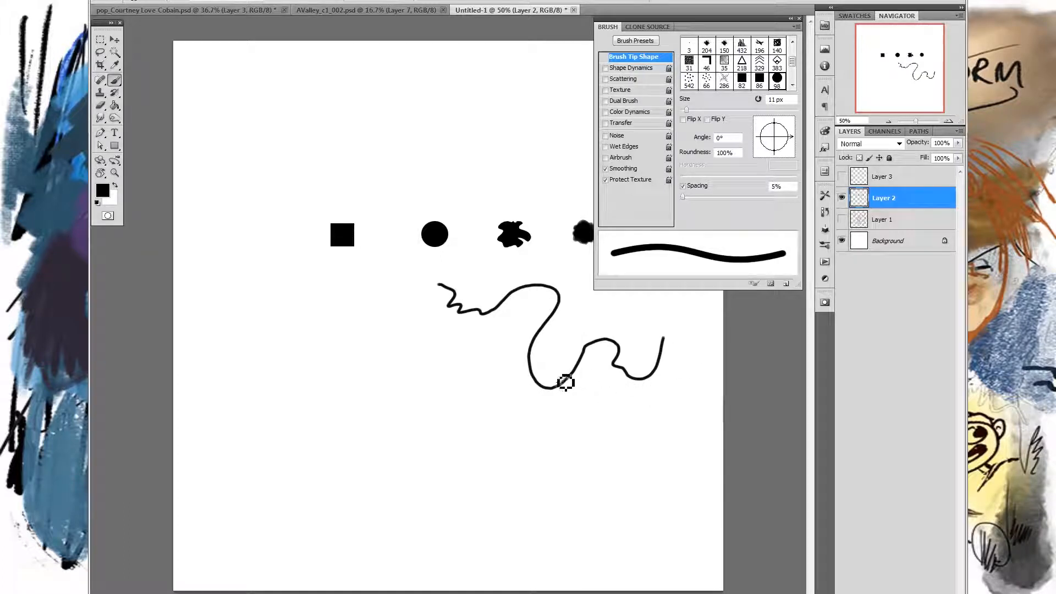
key(ctrl+z)
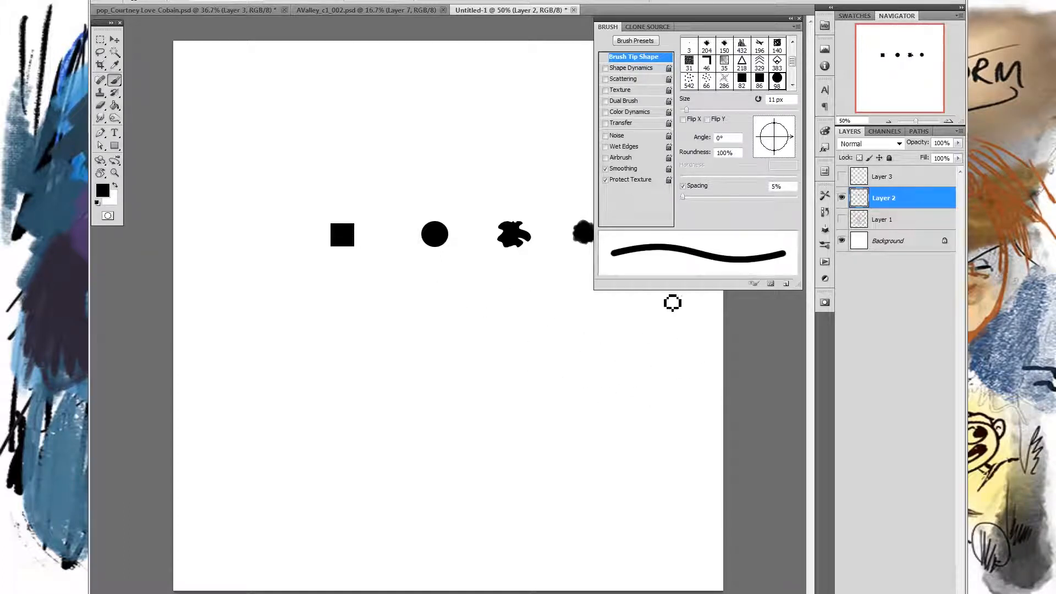
Step: Set the circle tip to a 24° angle and 36% roundness and test it with a curvy line, undoing the line
mouse_move(775, 130)
mouse_down()
mouse_move(777, 140)
mouse_move(790, 130)
mouse_up()
mouse_move(397, 308)
mouse_down()
mouse_move(459, 322)
mouse_move(537, 282)
mouse_move(604, 352)
mouse_move(622, 334)
mouse_up()
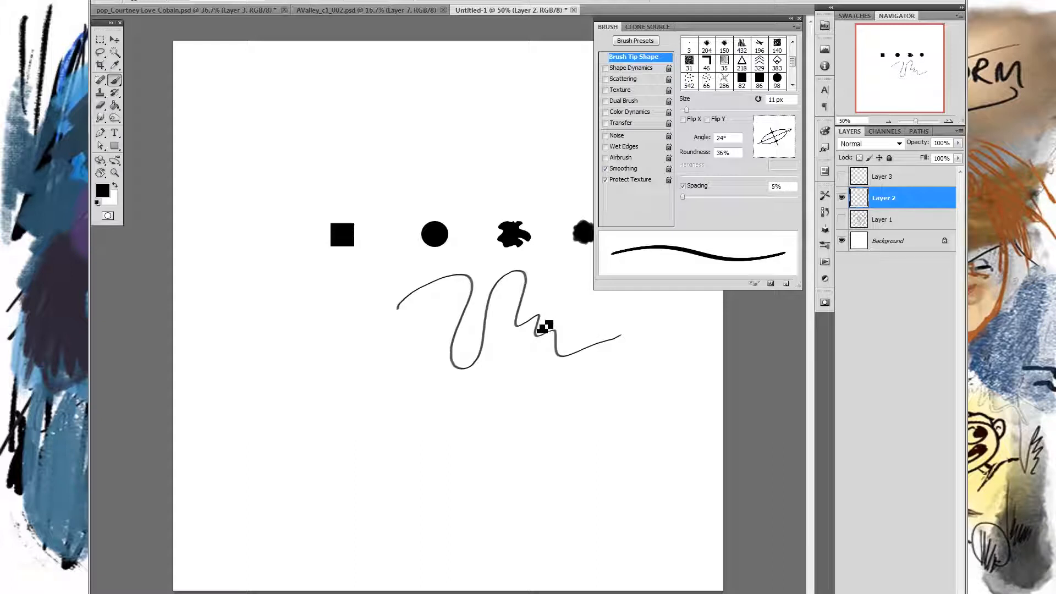
key(ctrl+z)
Step: Enable Shape Dynamics with Pen Pressure controlling the size, and draw a wavy test stroke below the shapes
click(612, 68)
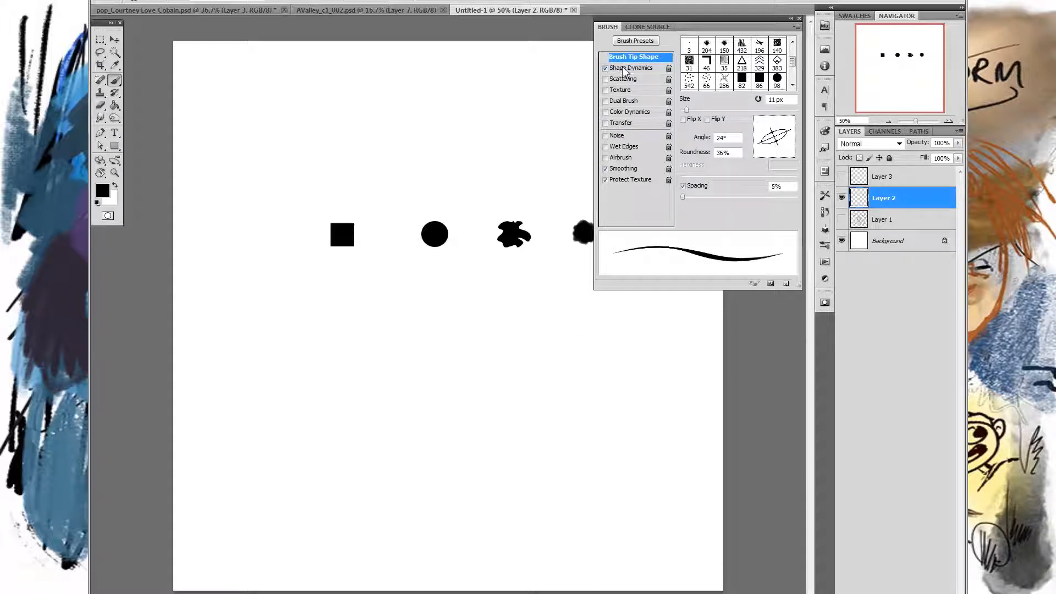
click(722, 61)
click(727, 64)
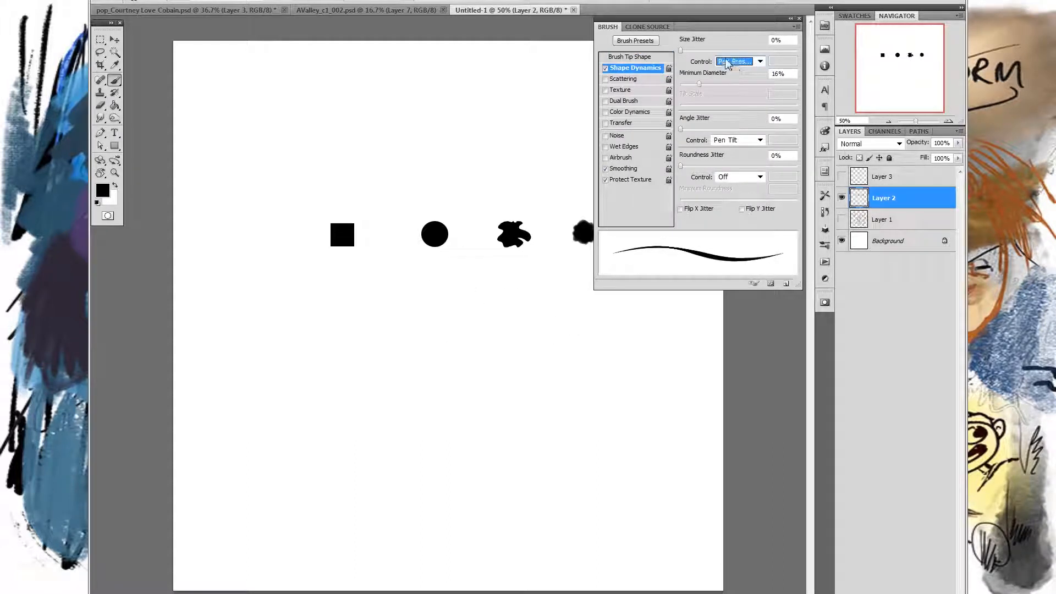
mouse_move(708, 156)
mouse_down()
mouse_move(479, 281)
mouse_move(514, 347)
mouse_move(583, 342)
mouse_up()
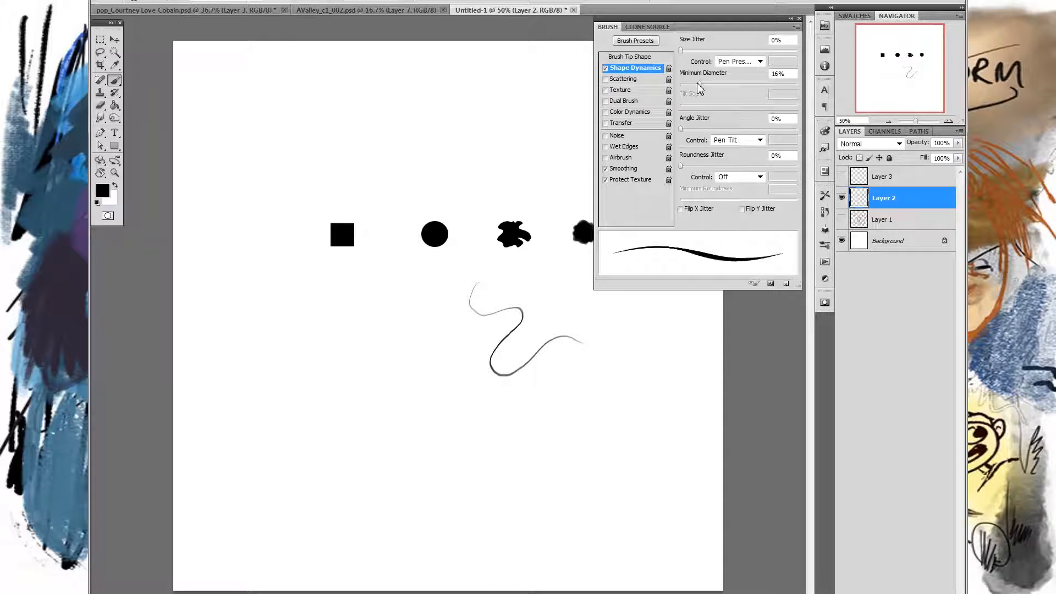
Step: Set the brush size to 29 px and draw wavy, pressure-tapered test strokes below the shapes
right_click(506, 286)
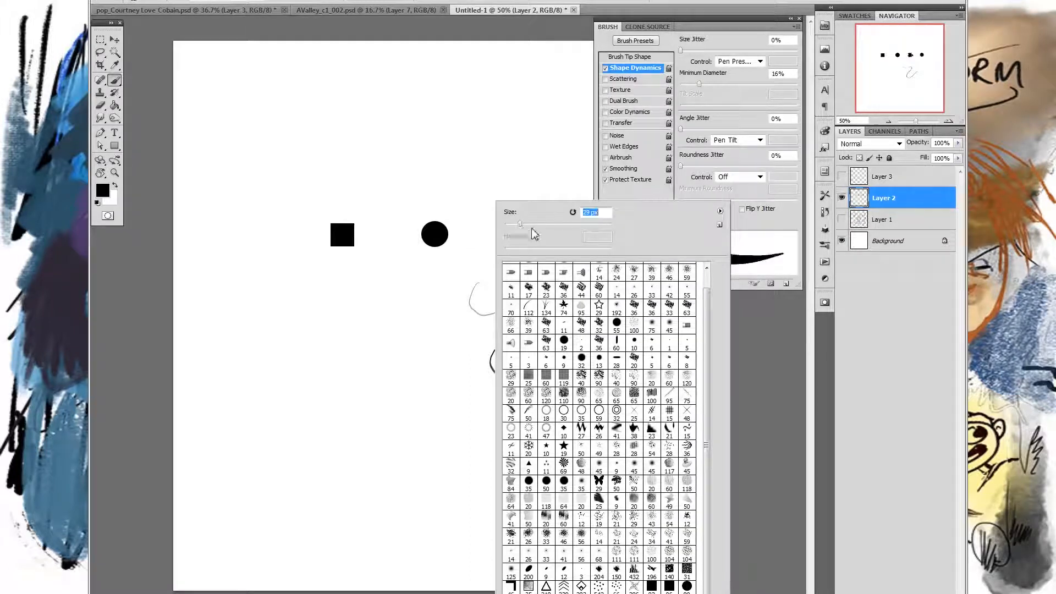
click(402, 280)
mouse_move(411, 293)
mouse_down()
mouse_move(422, 360)
mouse_move(470, 342)
mouse_move(463, 408)
mouse_move(569, 382)
mouse_move(587, 367)
mouse_move(599, 375)
mouse_move(621, 350)
mouse_move(613, 386)
mouse_move(545, 415)
mouse_move(591, 429)
mouse_move(666, 375)
mouse_move(680, 391)
mouse_up()
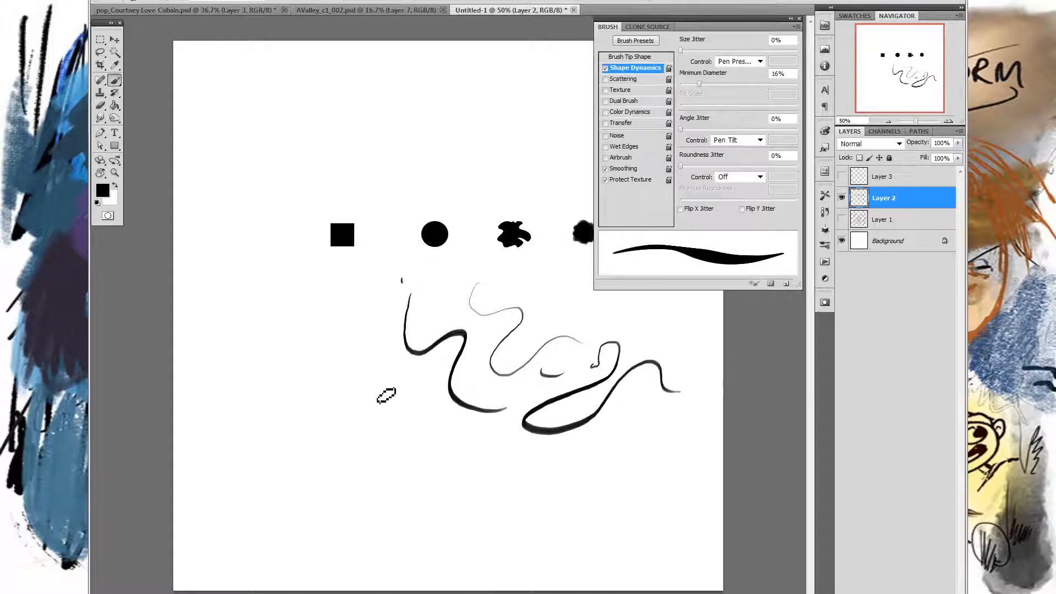
Step: Sketch a small face with hair below the square and write "Hi!" beside it
mouse_move(329, 319)
mouse_down()
mouse_move(351, 391)
mouse_move(374, 378)
mouse_move(389, 333)
mouse_move(388, 354)
mouse_move(348, 362)
mouse_move(341, 337)
mouse_move(376, 329)
mouse_move(371, 344)
mouse_move(341, 344)
mouse_move(356, 370)
mouse_up()
mouse_move(342, 306)
mouse_down()
mouse_move(323, 350)
mouse_move(347, 319)
mouse_up()
drag(336, 334, 386, 336)
drag(382, 319, 388, 342)
drag(391, 329, 396, 337)
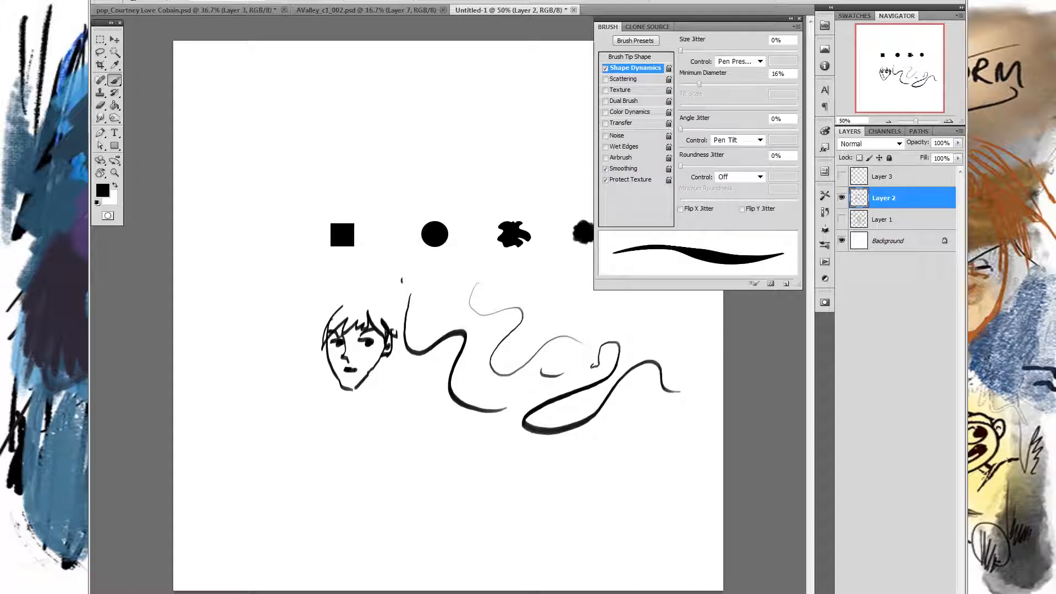
drag(282, 368, 293, 367)
drag(306, 366, 314, 381)
click(307, 360)
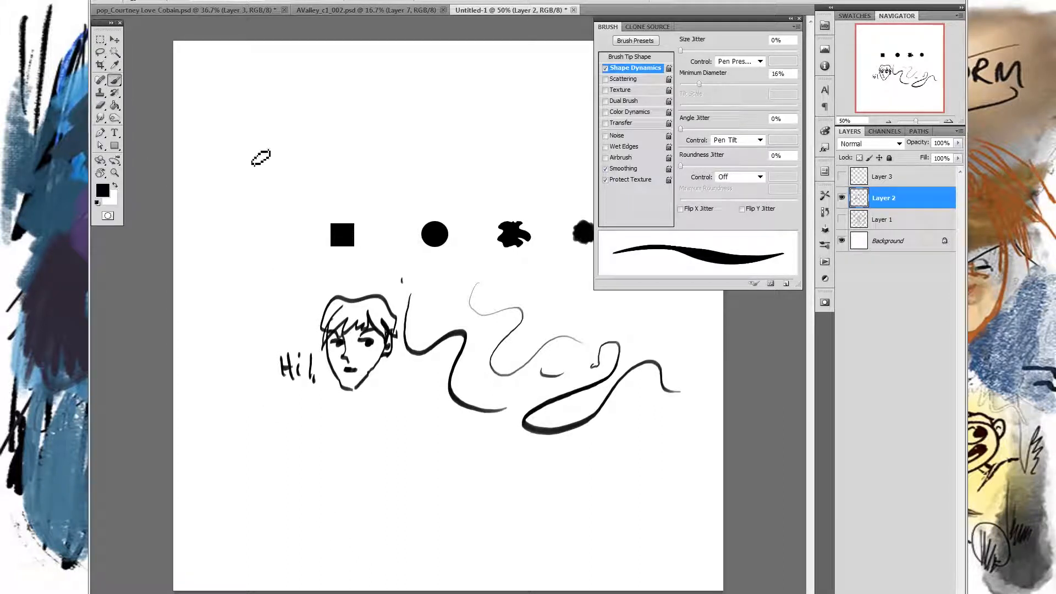
click(430, 288)
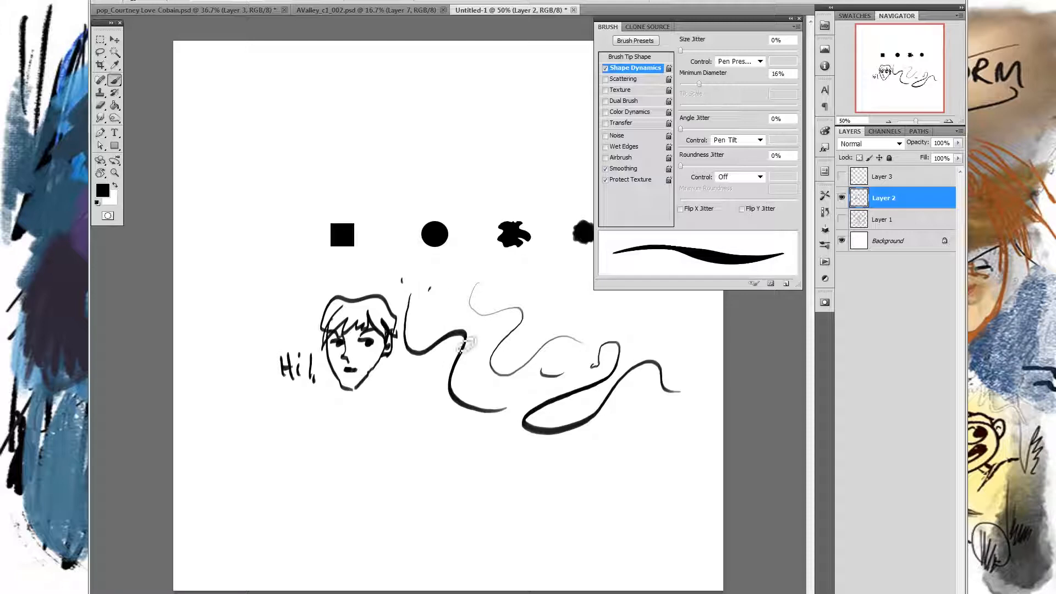
Step: Choose the 124 px splat brush preset and test it with a single stamp and a straight horizontal stroke
right_click(460, 292)
click(543, 555)
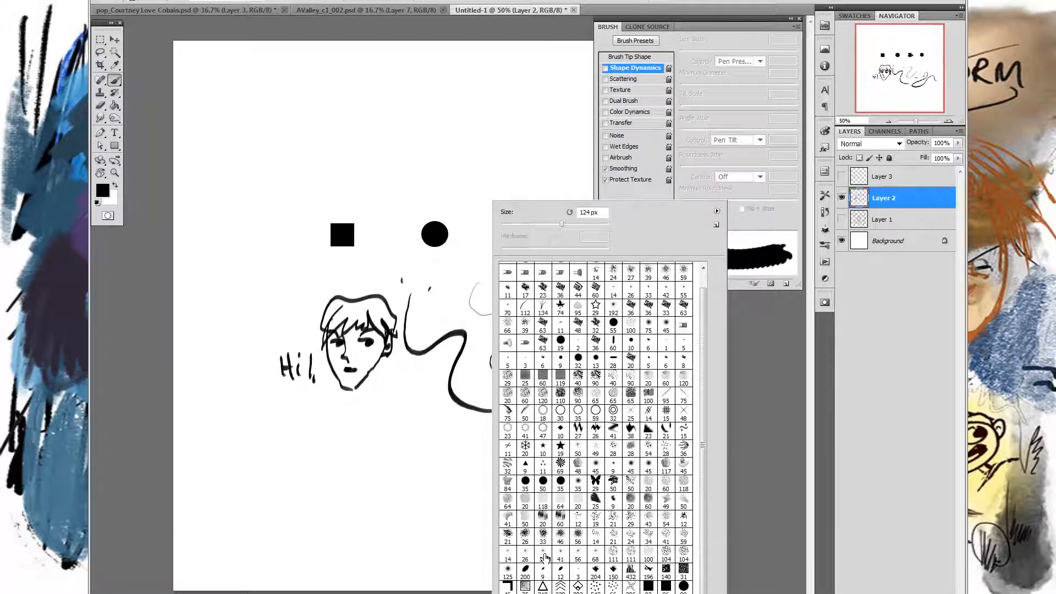
click(460, 269)
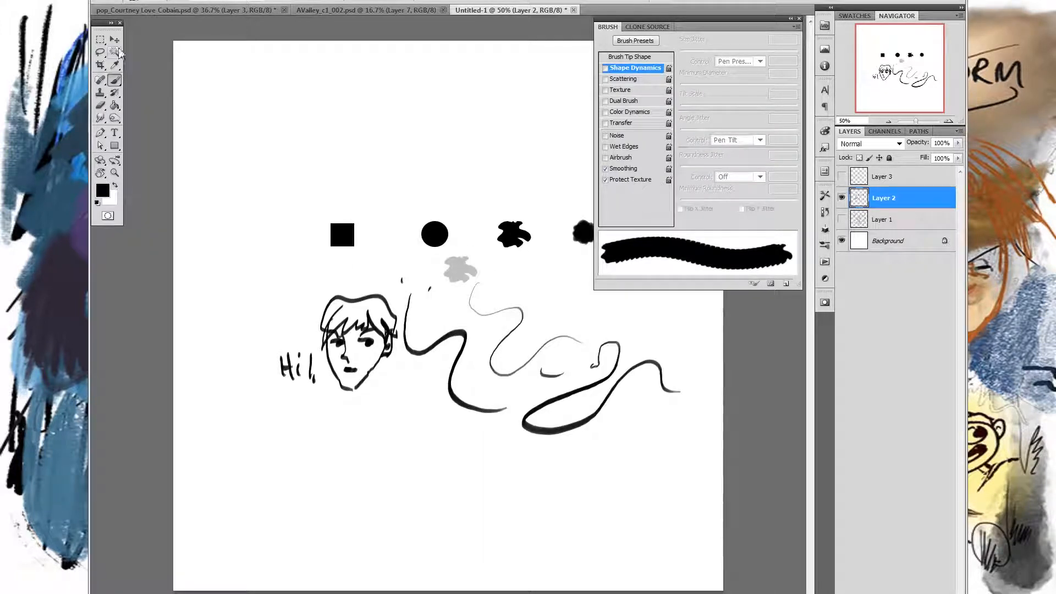
click(101, 53)
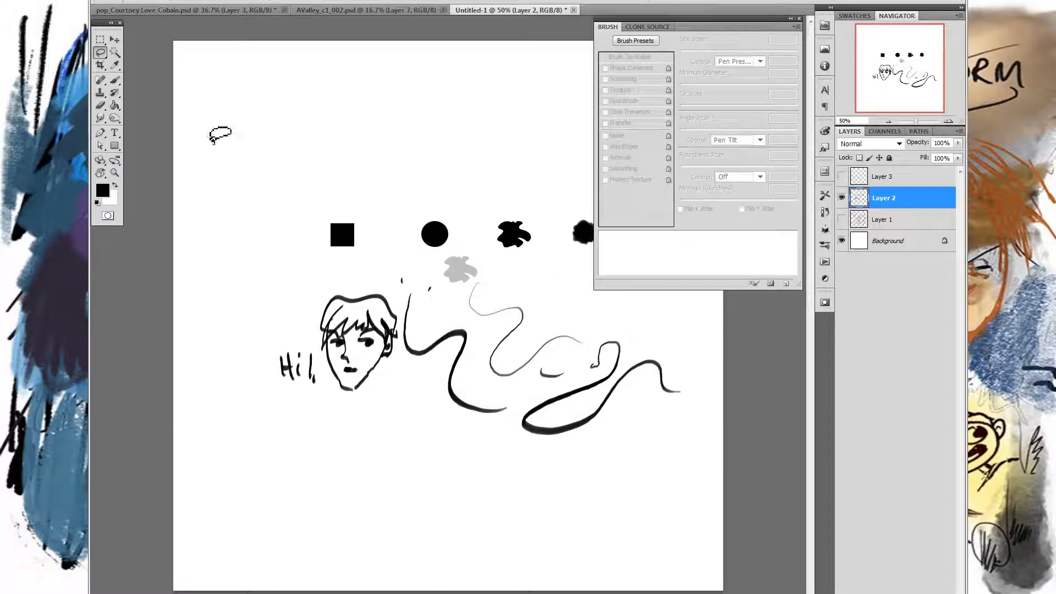
click(115, 80)
drag(447, 326, 590, 324)
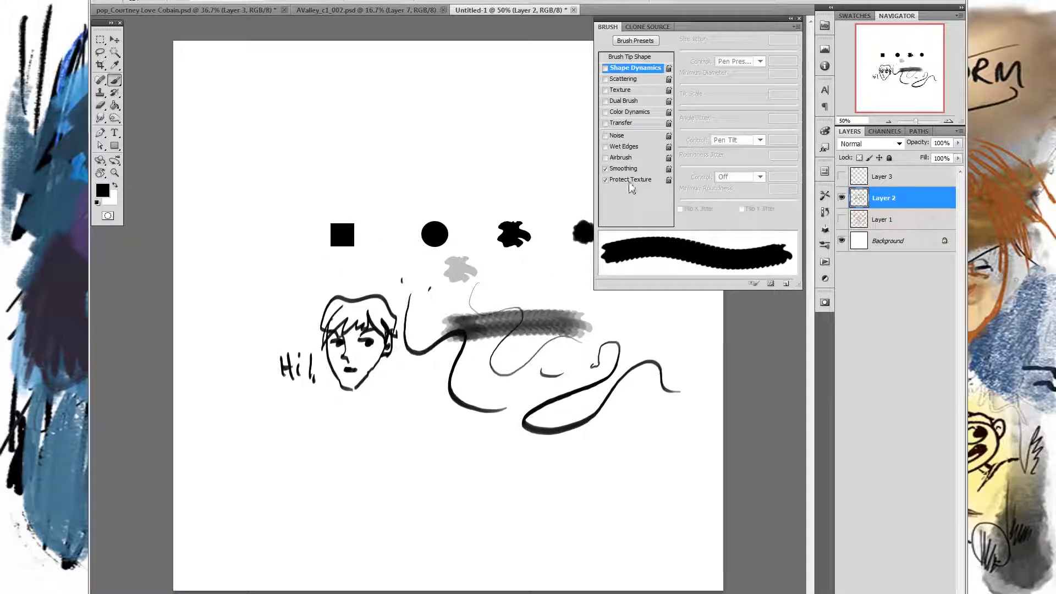
Step: Set the splat brush's spacing to 2% and paint a thick wavy test stroke
click(646, 57)
drag(691, 198, 682, 204)
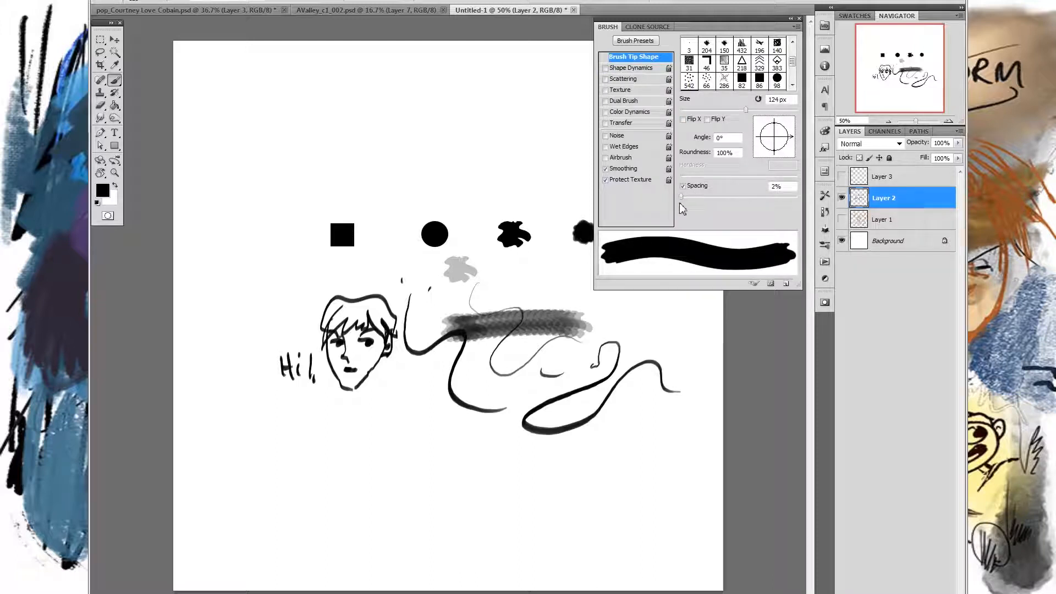
mouse_move(418, 394)
mouse_down()
mouse_move(462, 429)
mouse_move(621, 396)
mouse_move(633, 410)
mouse_up()
Step: Enable Shape Dynamics for the splat brush, reduce its size to 45 px and dab a test mark
click(605, 68)
click(635, 68)
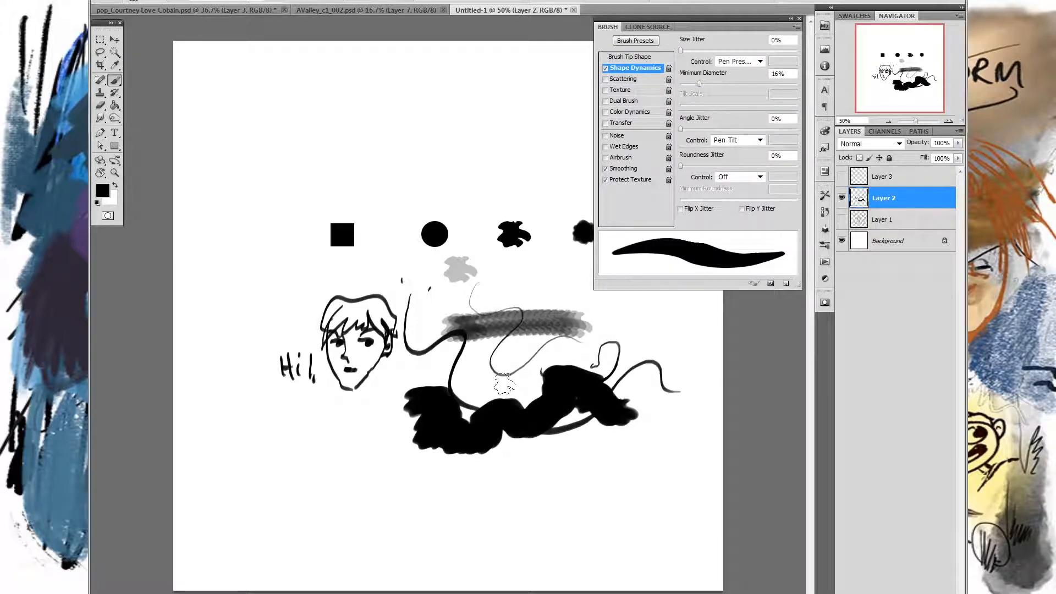
right_click(426, 407)
click(468, 225)
click(384, 433)
Step: Draw a tapered wavy line, short zigzag marks and three small vertical bars around the thick stroke
mouse_move(347, 430)
mouse_down()
mouse_move(377, 469)
mouse_move(416, 465)
mouse_move(447, 489)
mouse_move(557, 450)
mouse_move(532, 469)
mouse_move(562, 460)
mouse_move(585, 483)
mouse_move(641, 459)
mouse_up()
drag(651, 424, 660, 459)
drag(670, 412, 684, 458)
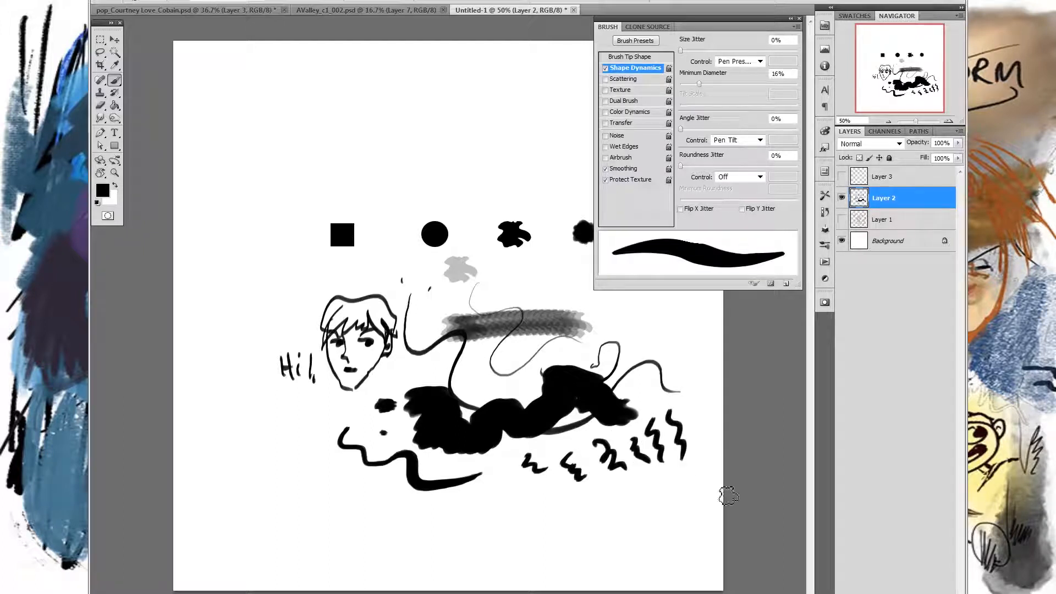
drag(303, 399, 318, 436)
mouse_move(341, 401)
mouse_down()
mouse_move(347, 428)
mouse_move(363, 434)
mouse_up()
mouse_move(401, 370)
mouse_down()
mouse_move(560, 369)
mouse_move(480, 384)
mouse_move(526, 398)
mouse_up()
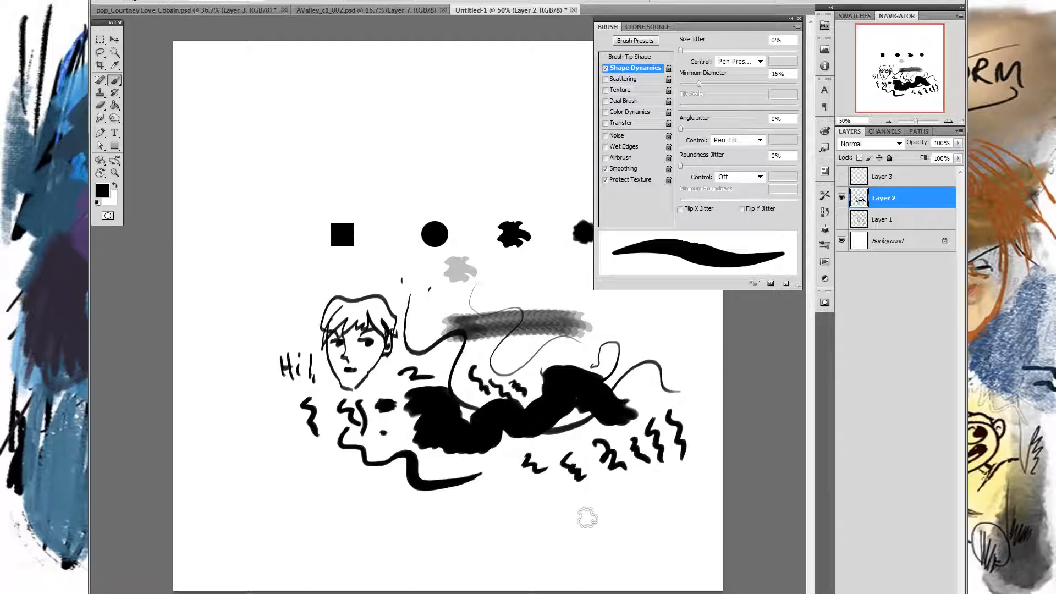
drag(496, 470, 513, 474)
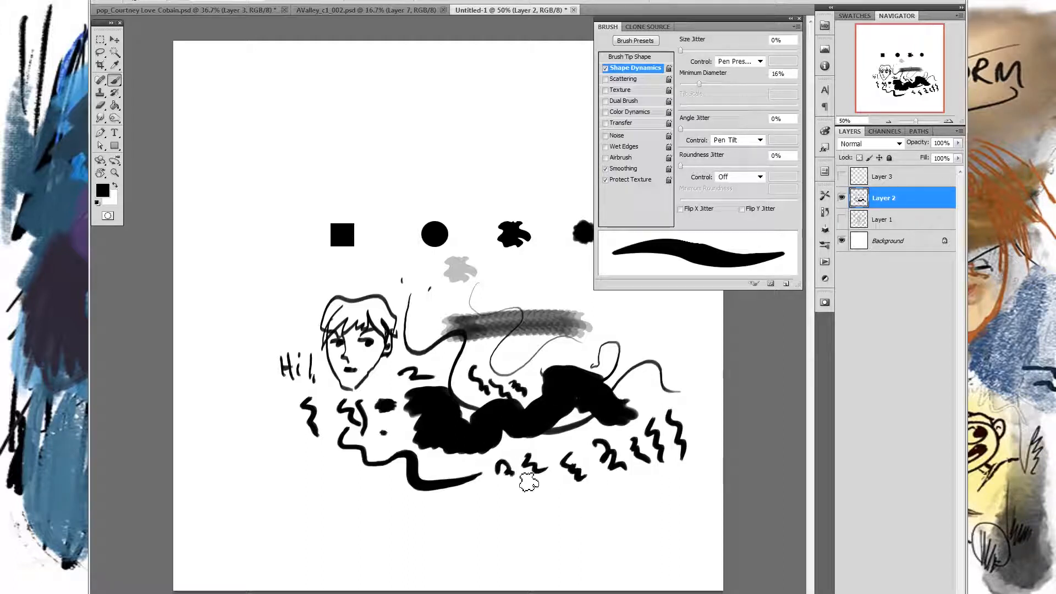
mouse_move(555, 480)
mouse_down()
mouse_move(554, 501)
mouse_move(534, 506)
mouse_up()
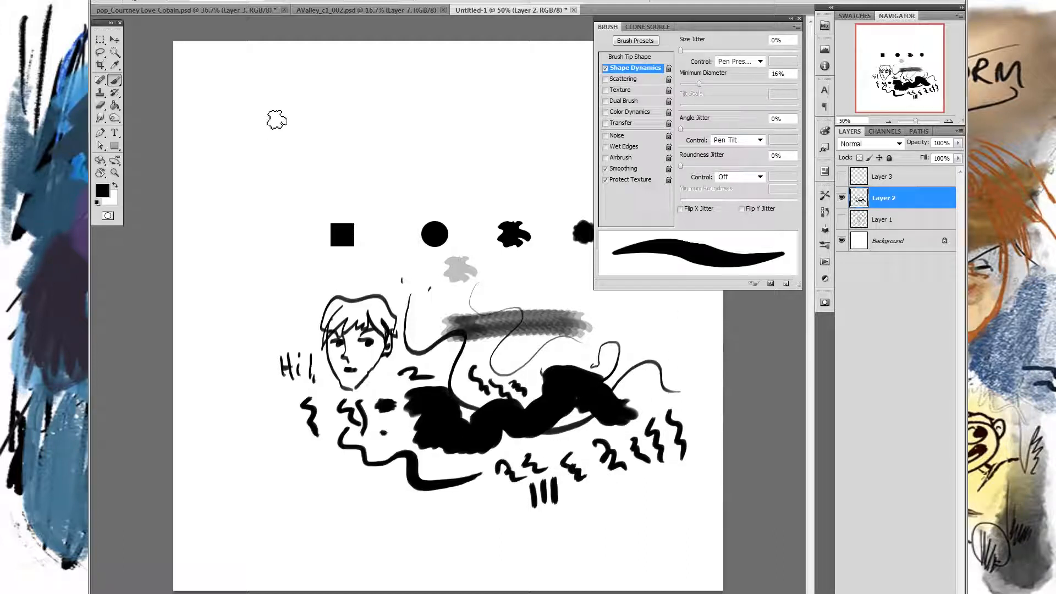
Step: Draw two long curved strokes around the row of shapes and undo both
drag(273, 114, 271, 279)
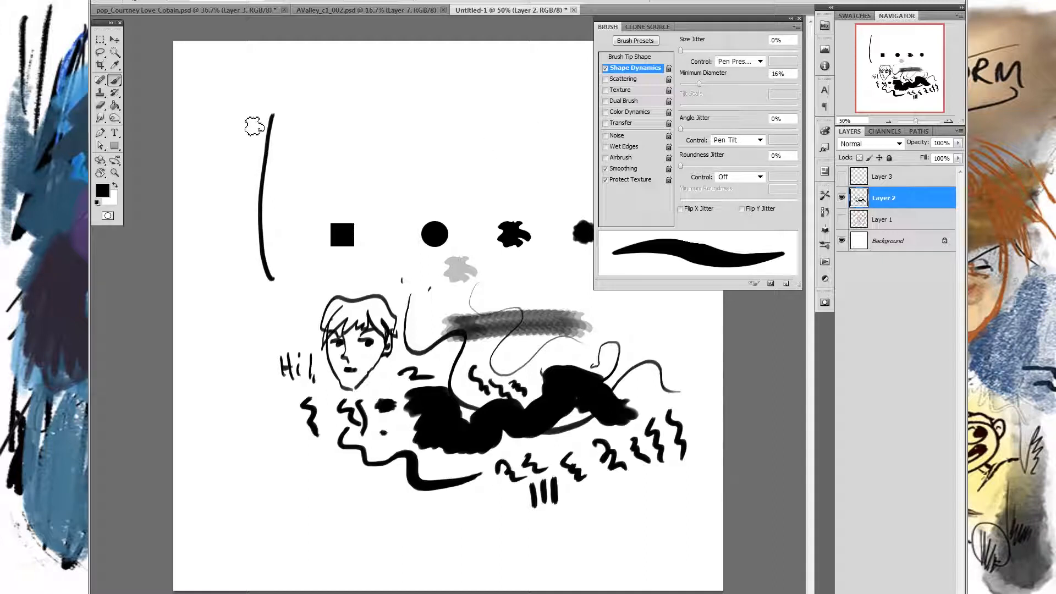
drag(539, 121, 538, 181)
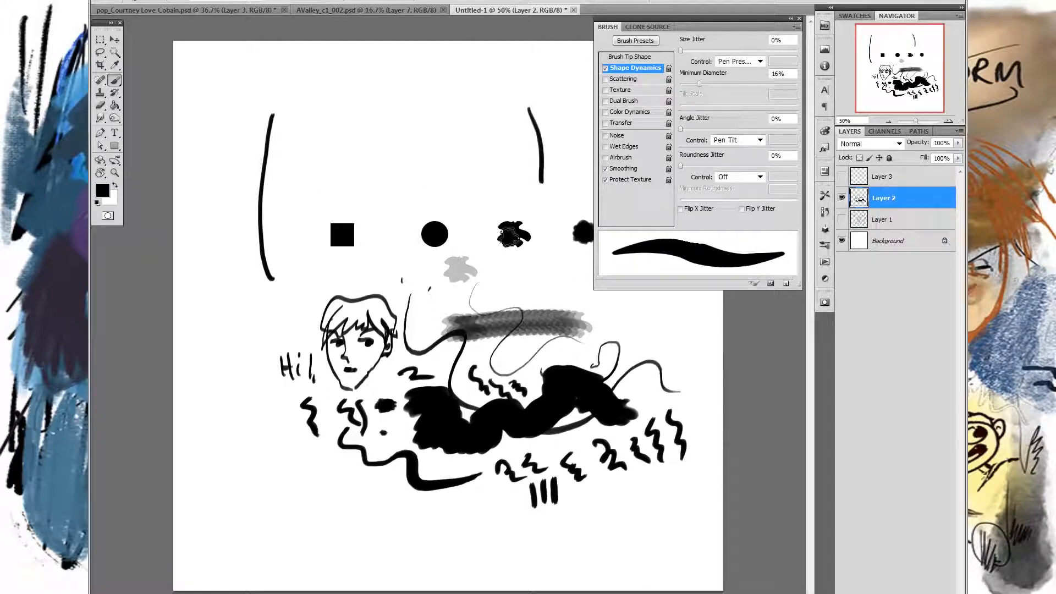
key(ctrl+z)
key(ctrl+alt+z)
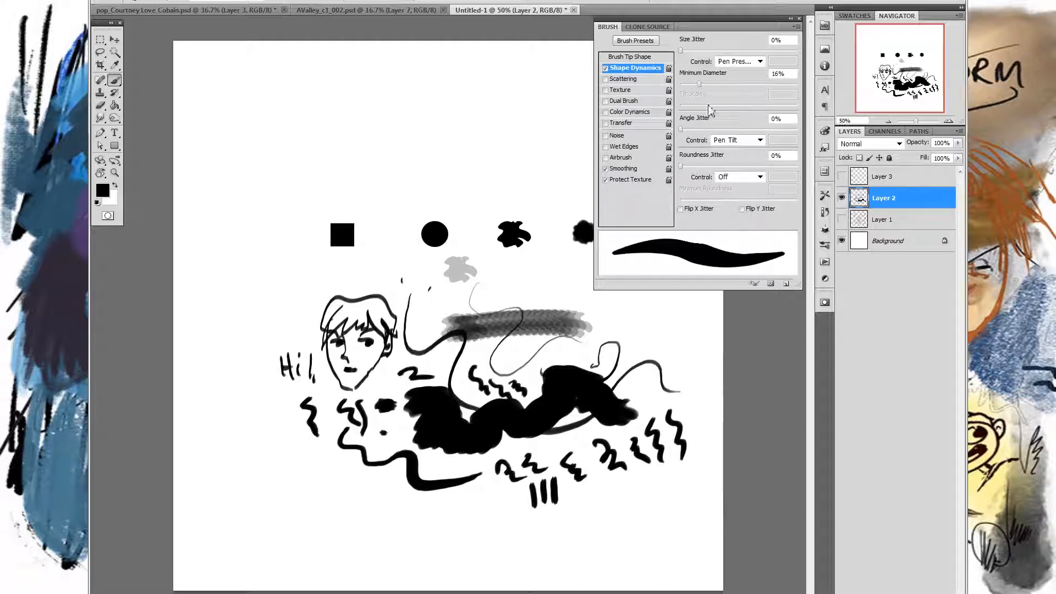
Step: Set the splat brush's spacing to 181% and its tip roundness to 92%
click(646, 57)
mouse_move(693, 199)
mouse_down()
mouse_move(759, 197)
mouse_move(694, 209)
mouse_move(763, 199)
mouse_move(765, 225)
mouse_up()
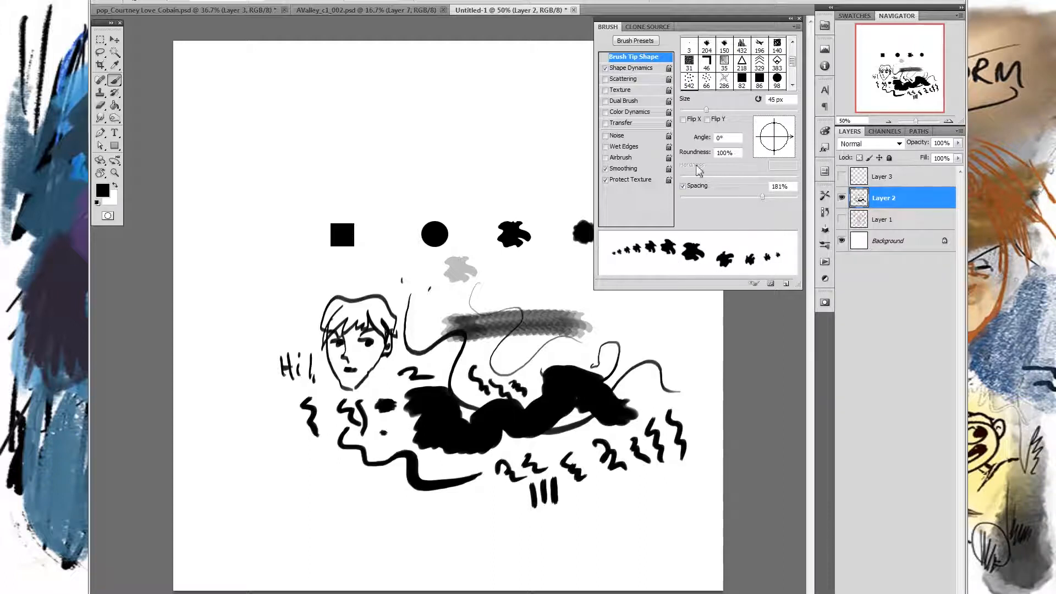
drag(777, 128, 787, 140)
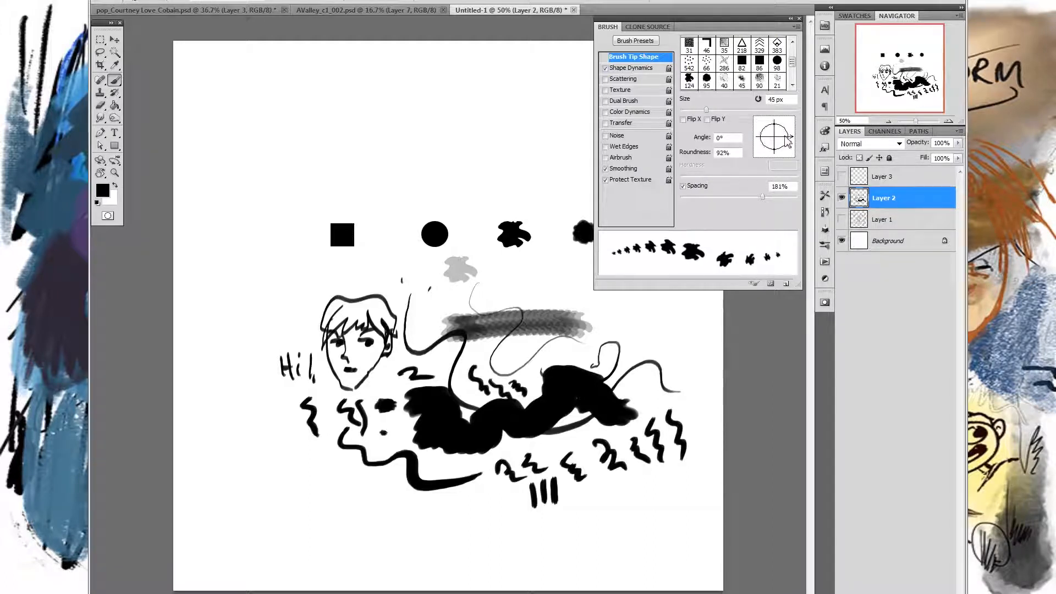
Step: Set Angle Jitter to 11% in Shape Dynamics and test it with a wavy stroke below the vertical bars
click(631, 68)
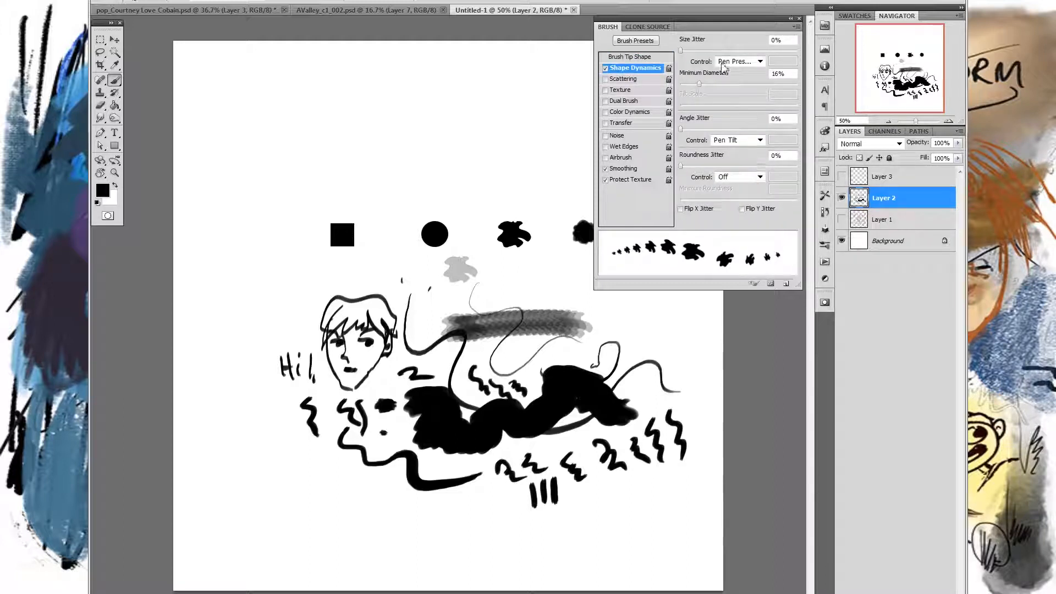
click(690, 129)
mouse_move(692, 130)
mouse_down()
mouse_move(738, 133)
mouse_move(682, 139)
mouse_move(693, 132)
mouse_up()
mouse_move(474, 511)
mouse_down()
mouse_move(509, 523)
mouse_move(562, 518)
mouse_up()
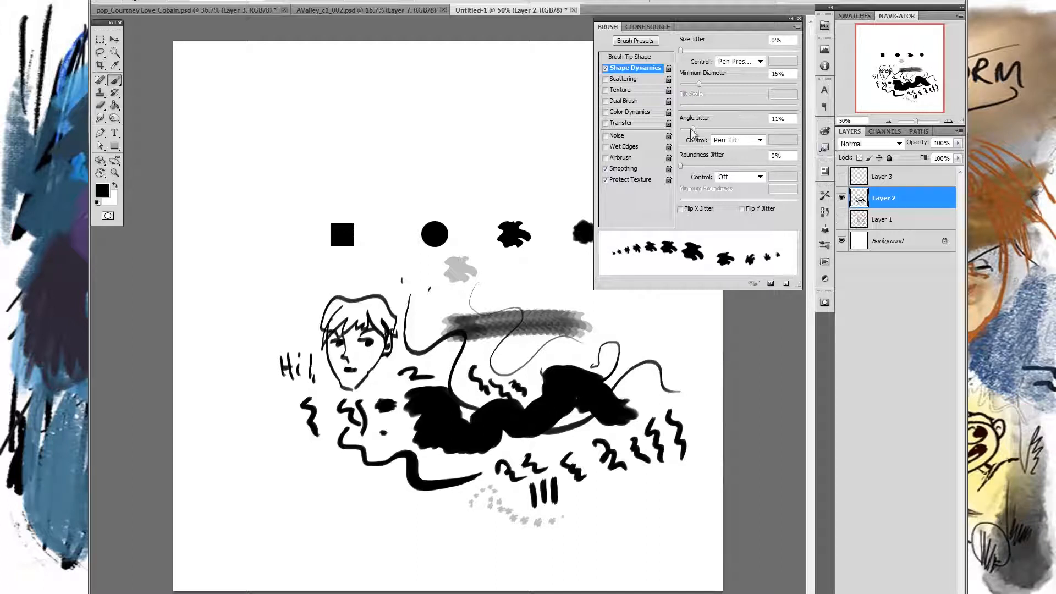
Step: Raise Angle Jitter to 14%, set its control to Direction, and test it with a looping stroke
drag(694, 129, 697, 141)
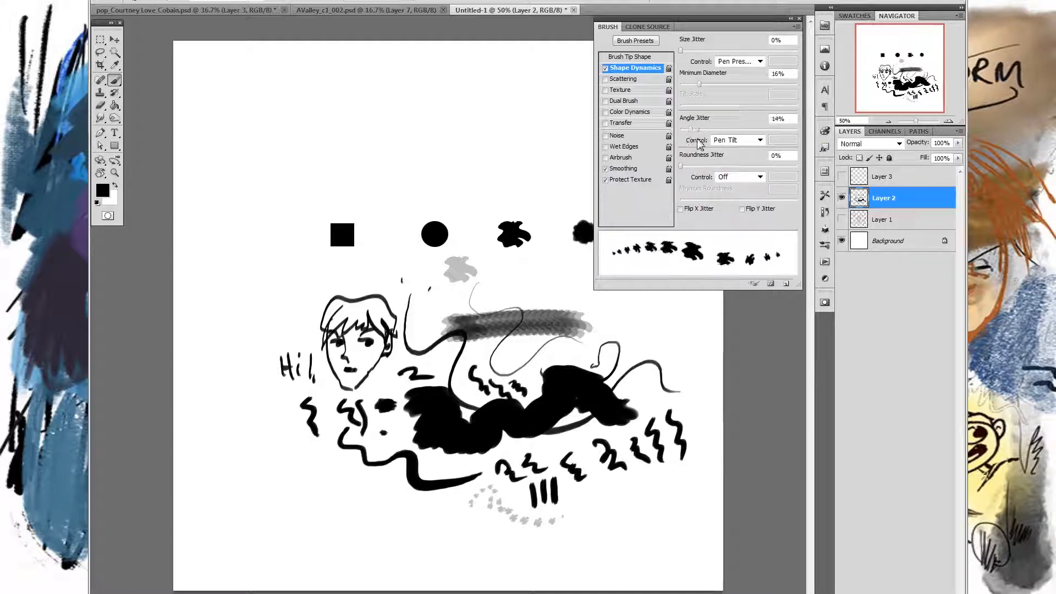
click(736, 141)
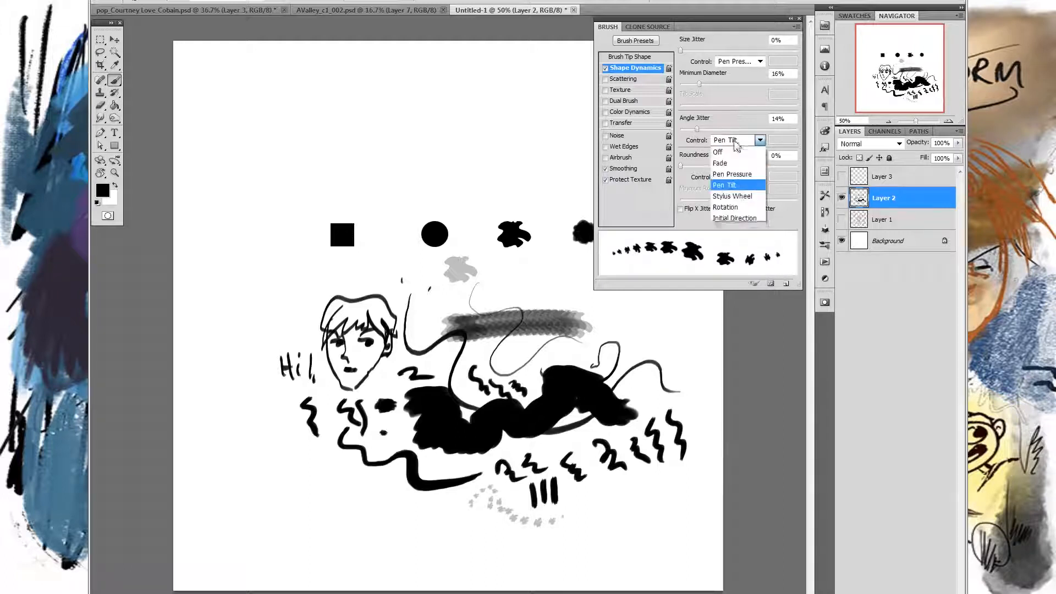
click(764, 144)
click(760, 139)
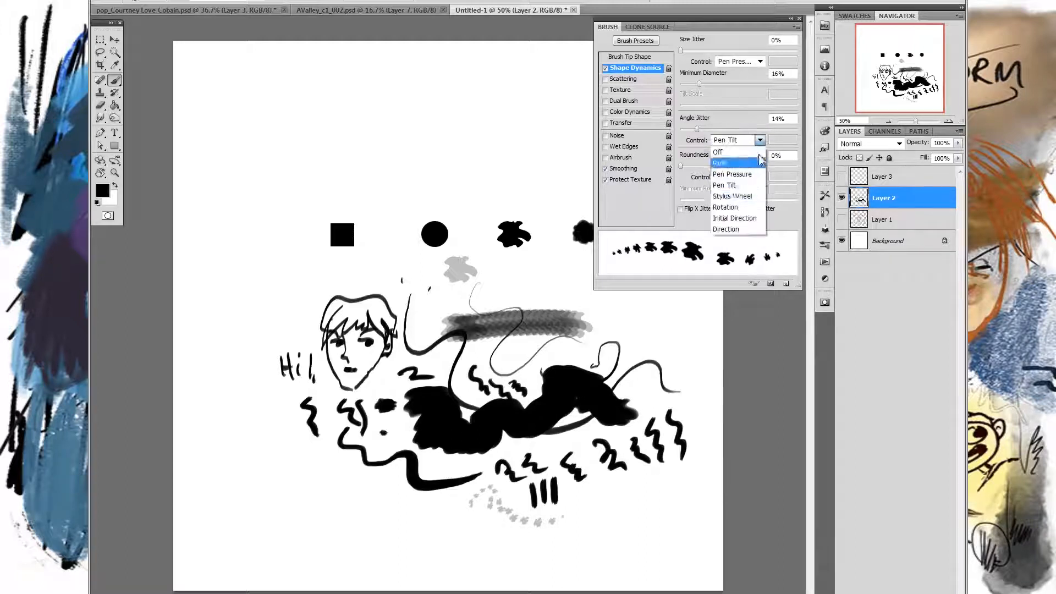
click(746, 230)
mouse_move(572, 485)
mouse_down()
mouse_move(623, 526)
mouse_move(631, 487)
mouse_move(669, 500)
mouse_move(662, 469)
mouse_move(656, 544)
mouse_move(643, 531)
mouse_move(648, 491)
mouse_up()
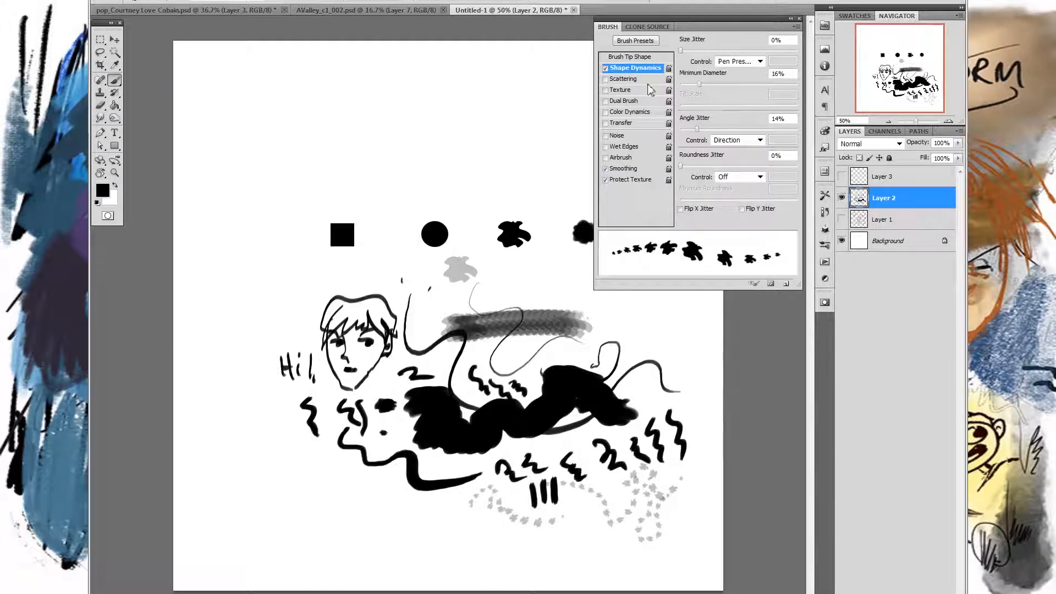
Step: Enable Scattering with a 703% scatter and test it with a stroke at the lower left of the canvas
click(632, 80)
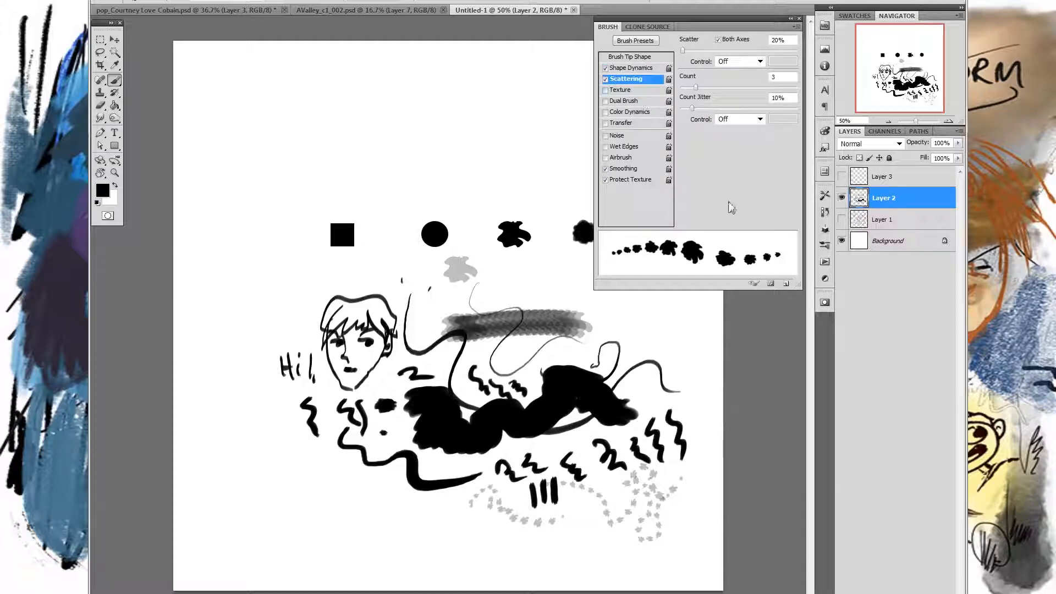
mouse_move(689, 53)
mouse_down()
mouse_move(714, 51)
mouse_move(679, 53)
mouse_up()
click(762, 50)
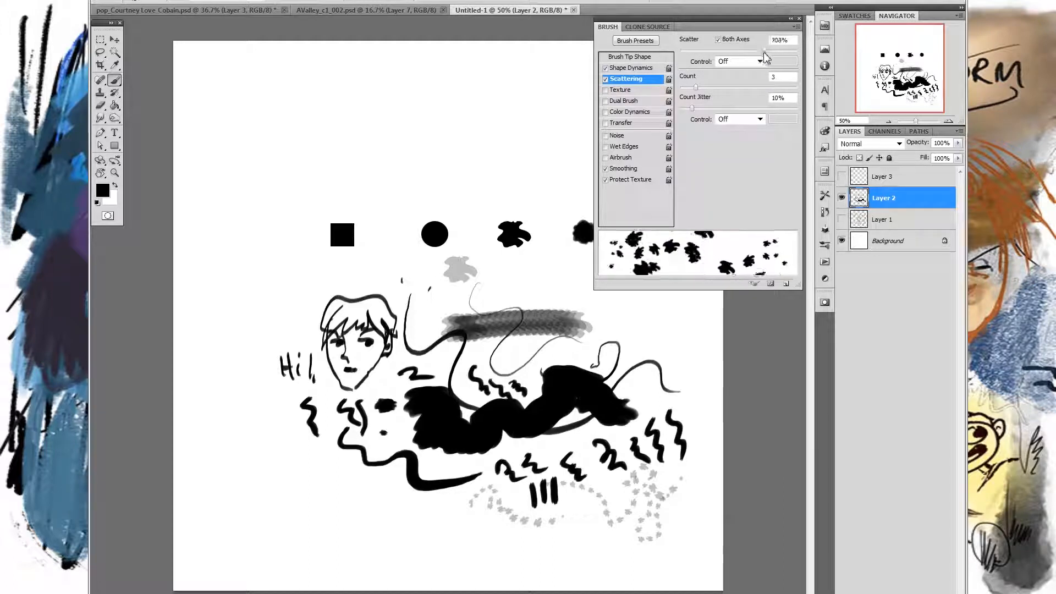
mouse_move(314, 476)
mouse_down()
mouse_move(334, 506)
mouse_move(431, 528)
mouse_up()
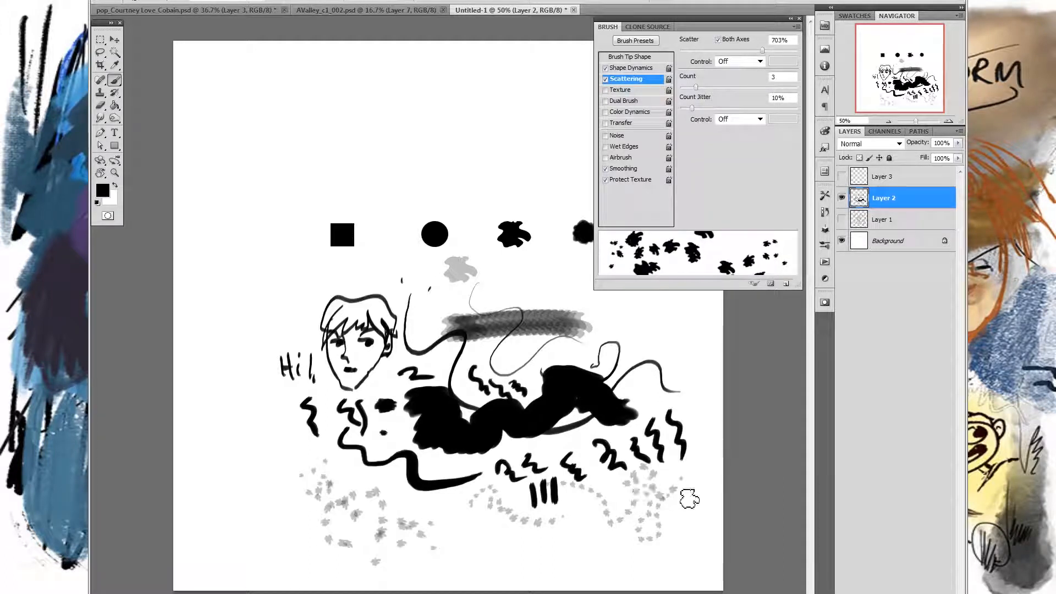
Step: Reduce Scatter to 66% with Both Axes off, control it by Pen Pressure, and paint a short diagonal test stroke
drag(689, 51, 687, 52)
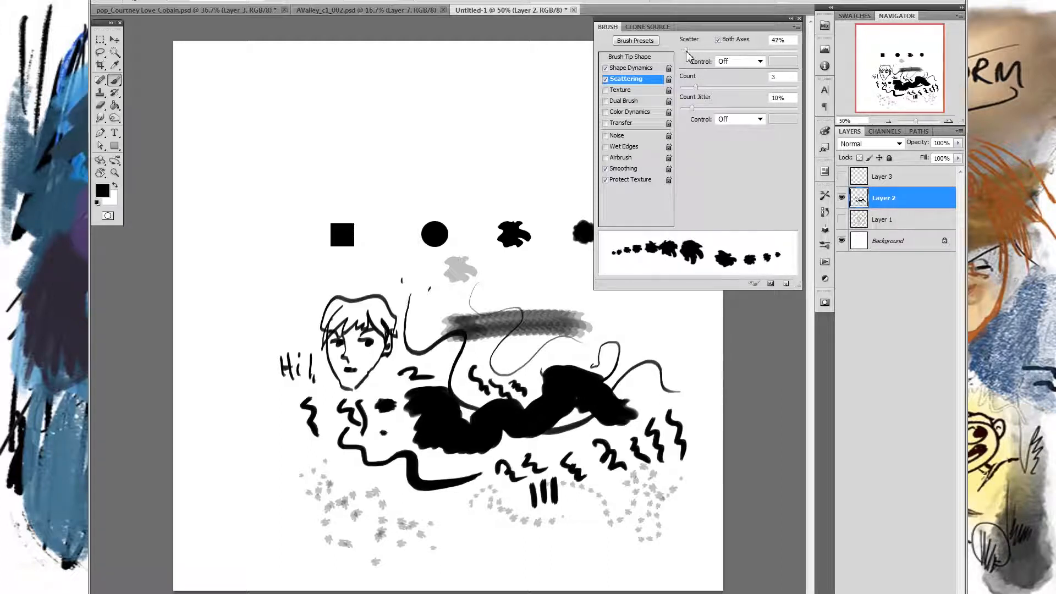
click(718, 39)
drag(686, 51, 688, 54)
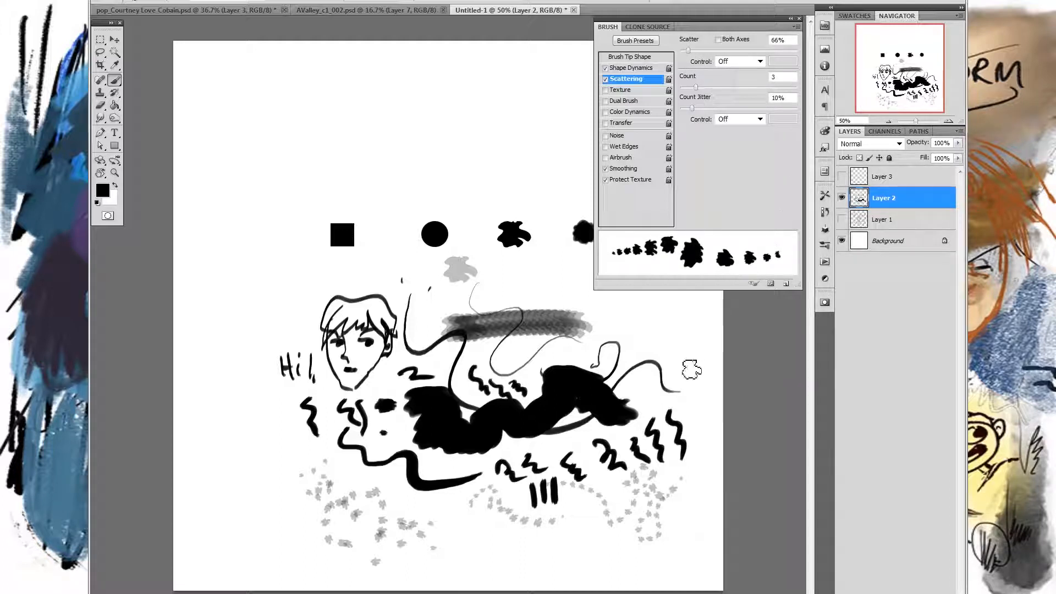
click(741, 61)
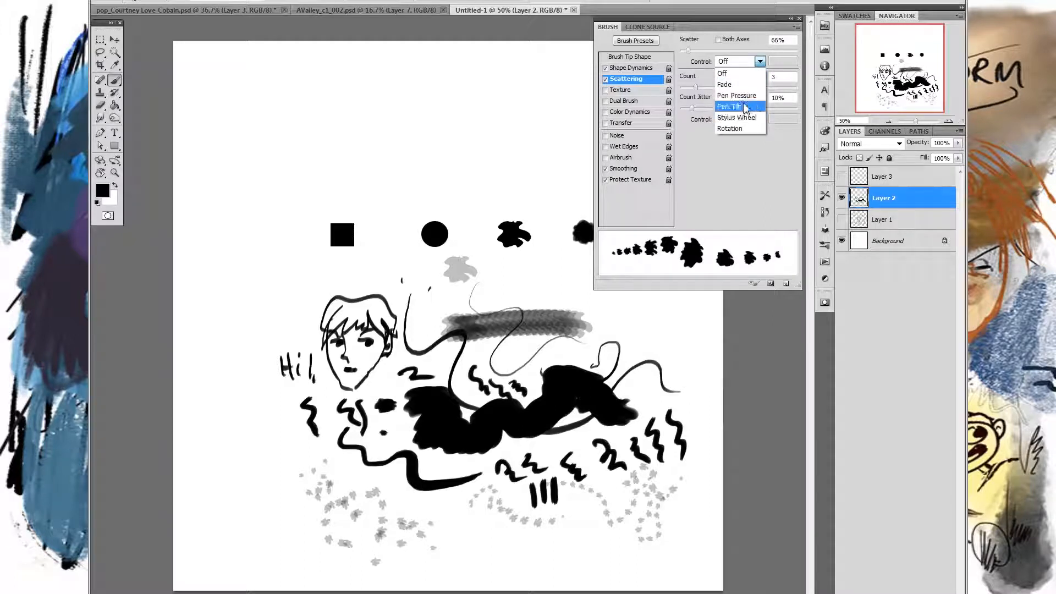
click(737, 89)
drag(456, 514, 534, 547)
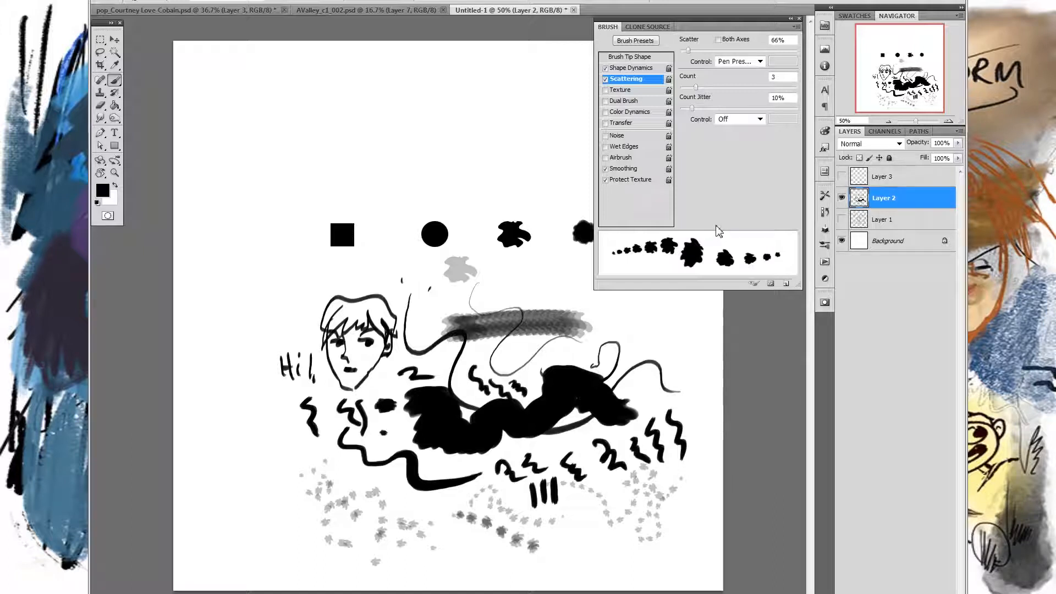
Step: Enable Texture with the Granite pattern, keeping Height mode, and set its scale to 49% and depth to 27%
click(633, 90)
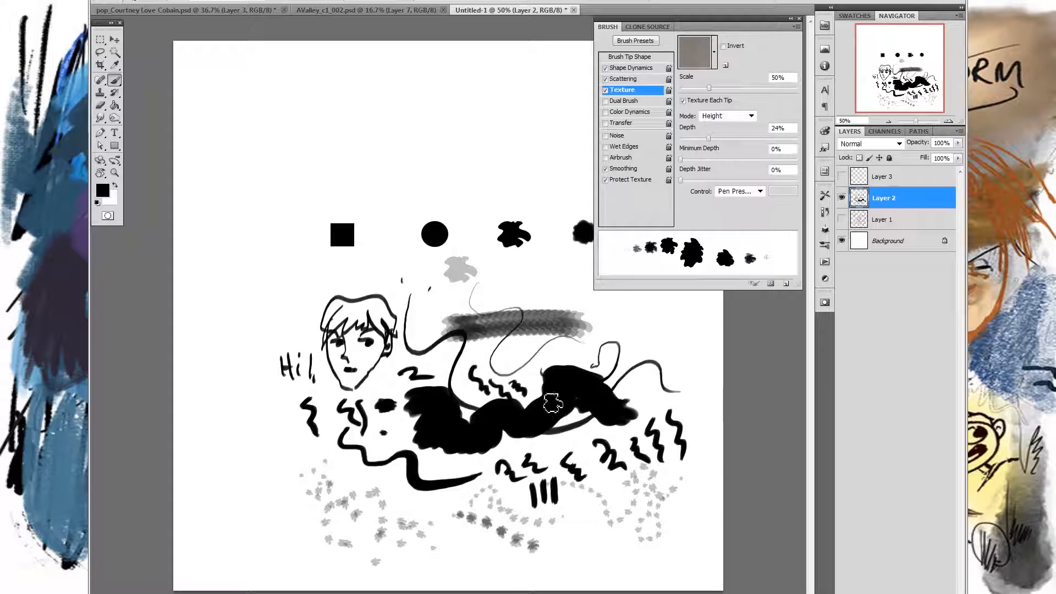
click(714, 51)
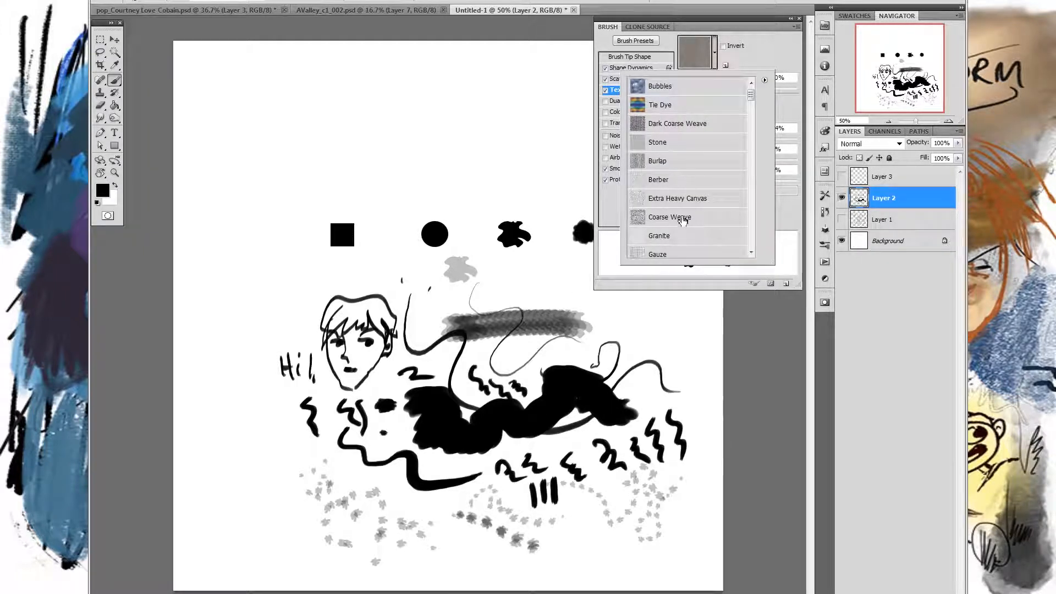
click(663, 235)
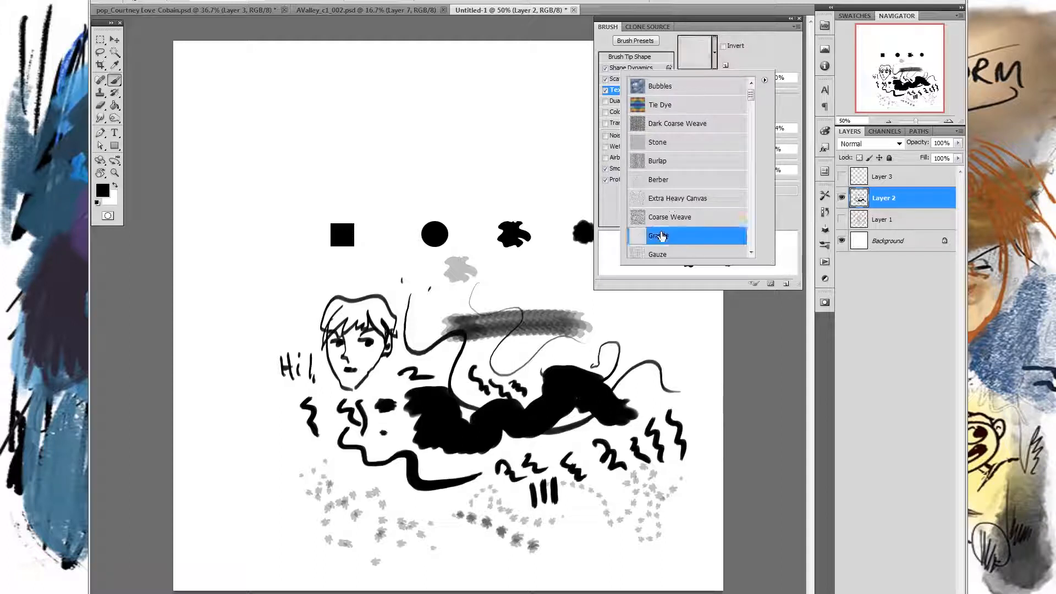
click(779, 57)
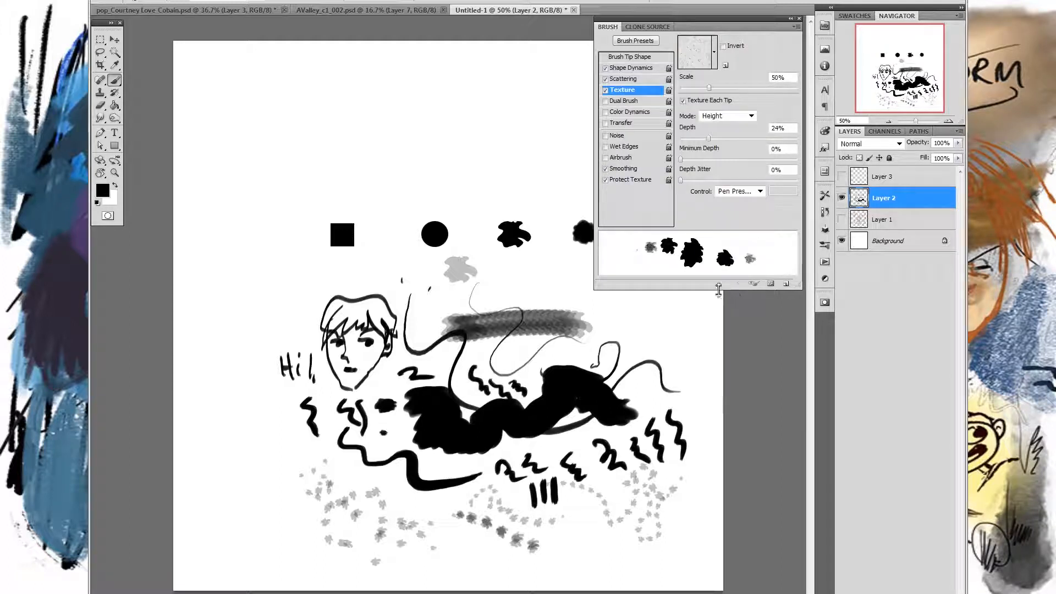
mouse_move(709, 88)
mouse_down()
mouse_move(748, 92)
mouse_move(719, 97)
mouse_up()
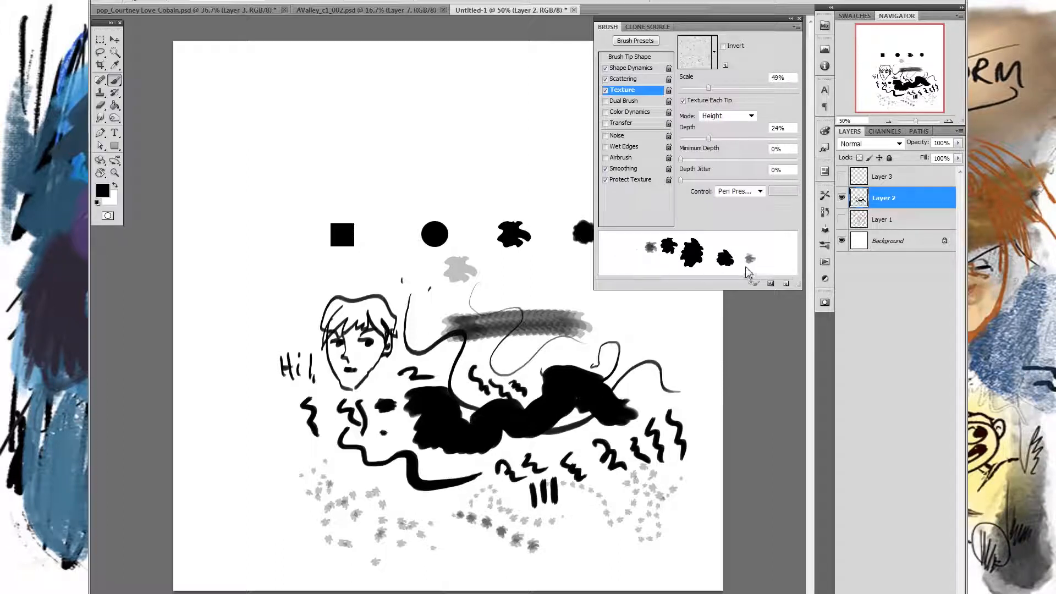
click(752, 116)
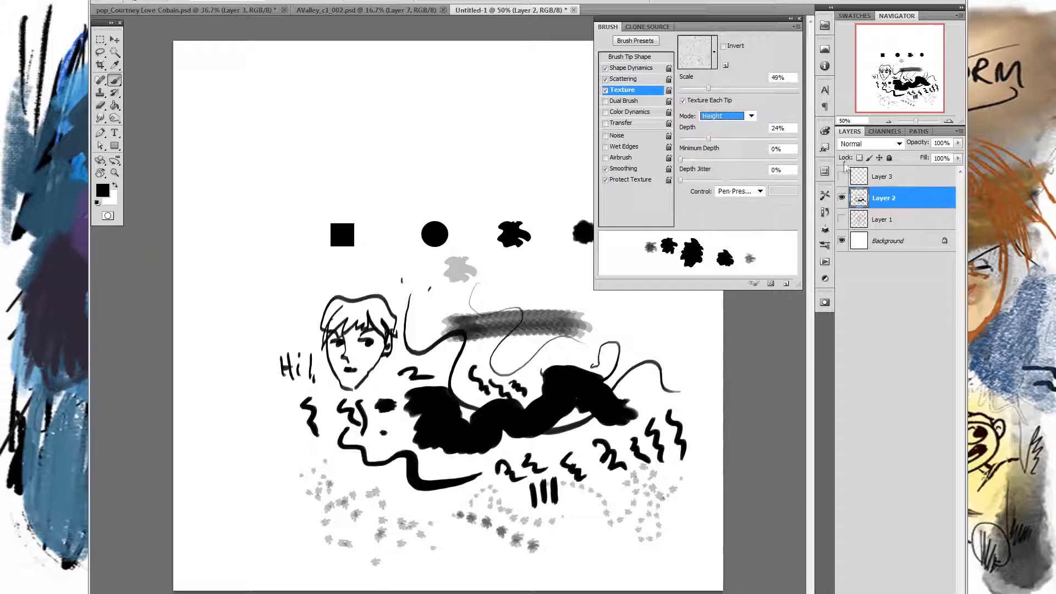
mouse_move(712, 144)
mouse_down()
mouse_move(731, 144)
mouse_move(695, 150)
mouse_move(721, 148)
mouse_up()
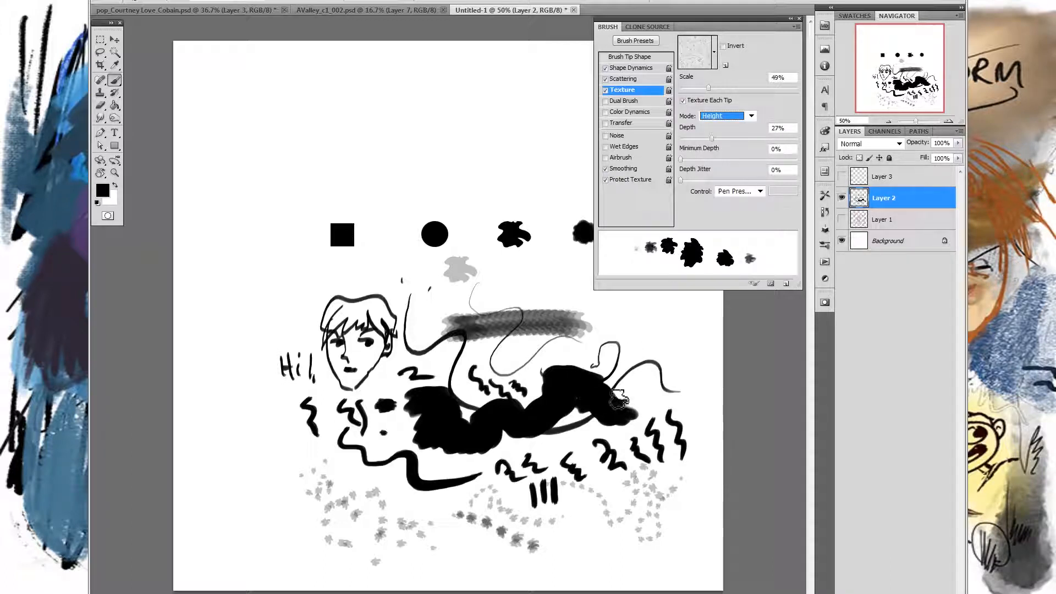
Step: Reduce the brush tip's spacing to 4% and test it with vertical strokes along the right side of the canvas
click(647, 57)
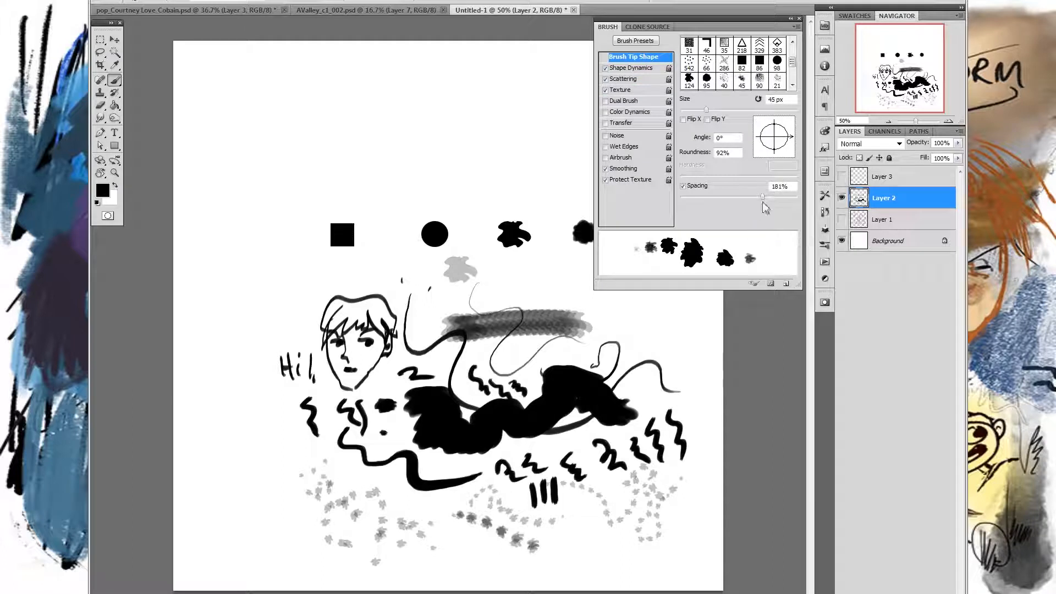
drag(709, 197, 682, 199)
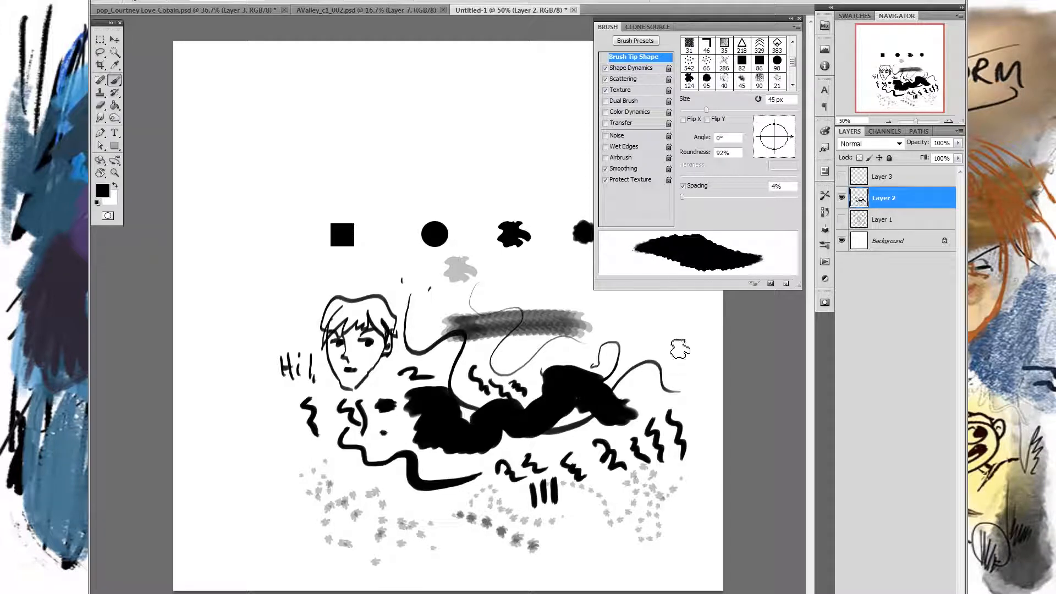
drag(679, 334, 682, 415)
mouse_move(641, 302)
mouse_down()
mouse_move(643, 345)
mouse_move(656, 358)
mouse_move(650, 392)
mouse_up()
mouse_move(673, 304)
mouse_down()
mouse_move(651, 398)
mouse_move(698, 378)
mouse_move(695, 488)
mouse_move(677, 522)
mouse_up()
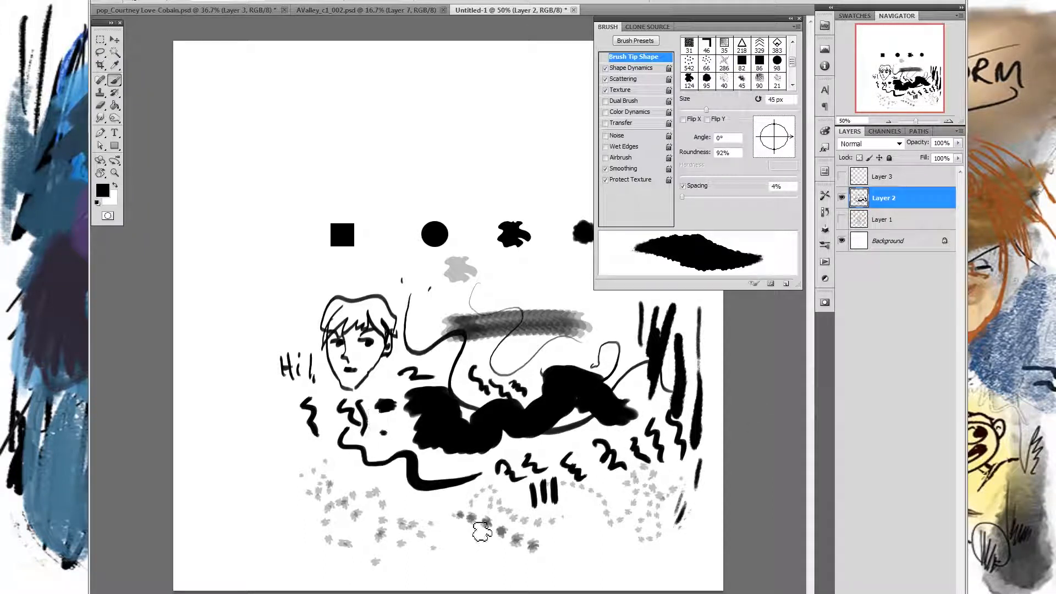
Step: Paint four parallel slanted strokes and a small zigzag above the black square and circle
drag(331, 82, 300, 176)
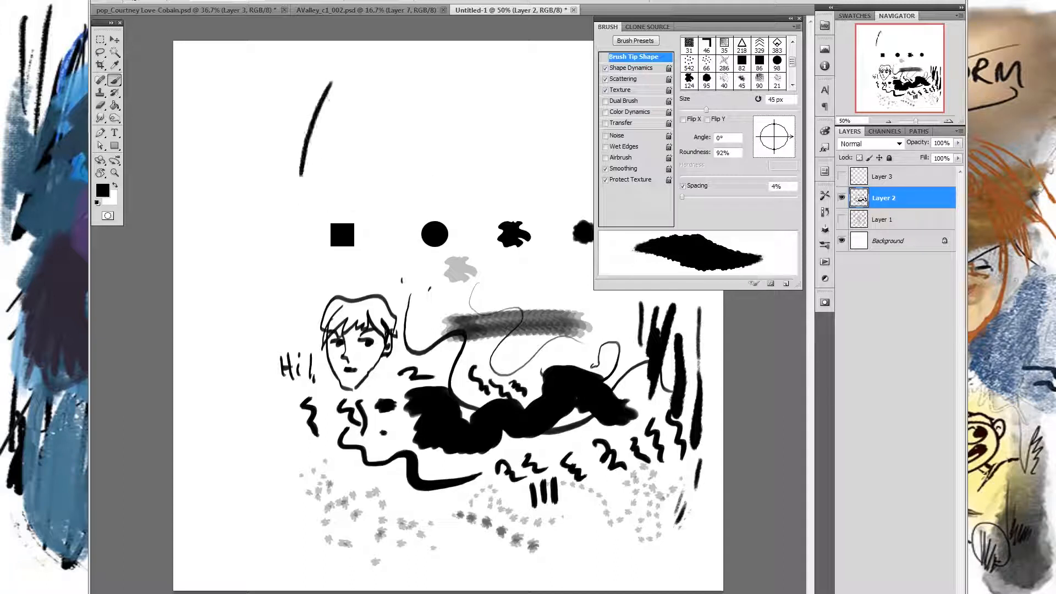
drag(346, 89, 314, 175)
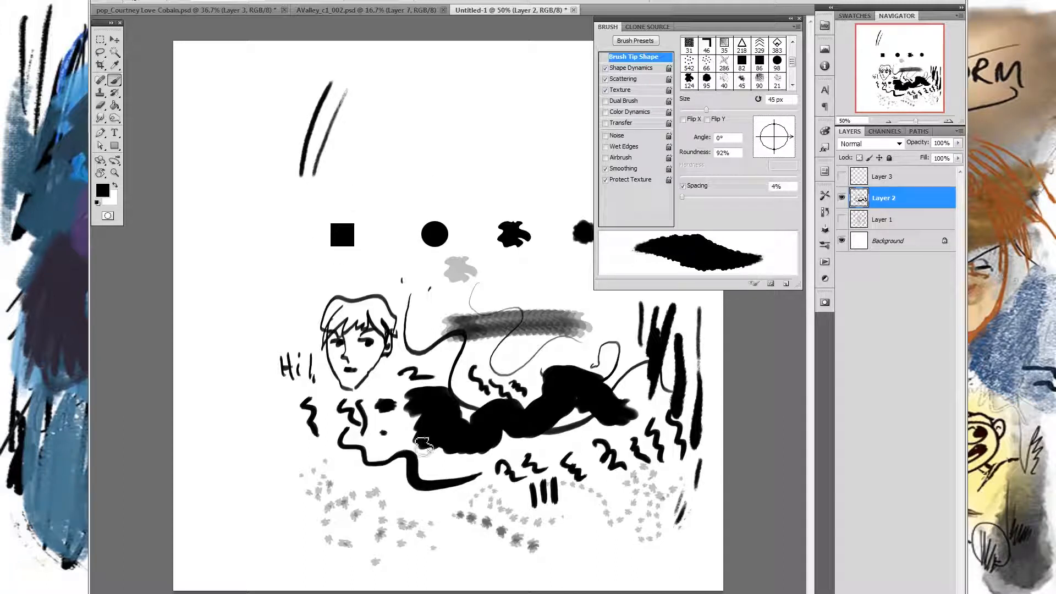
drag(368, 81, 323, 188)
drag(385, 81, 350, 163)
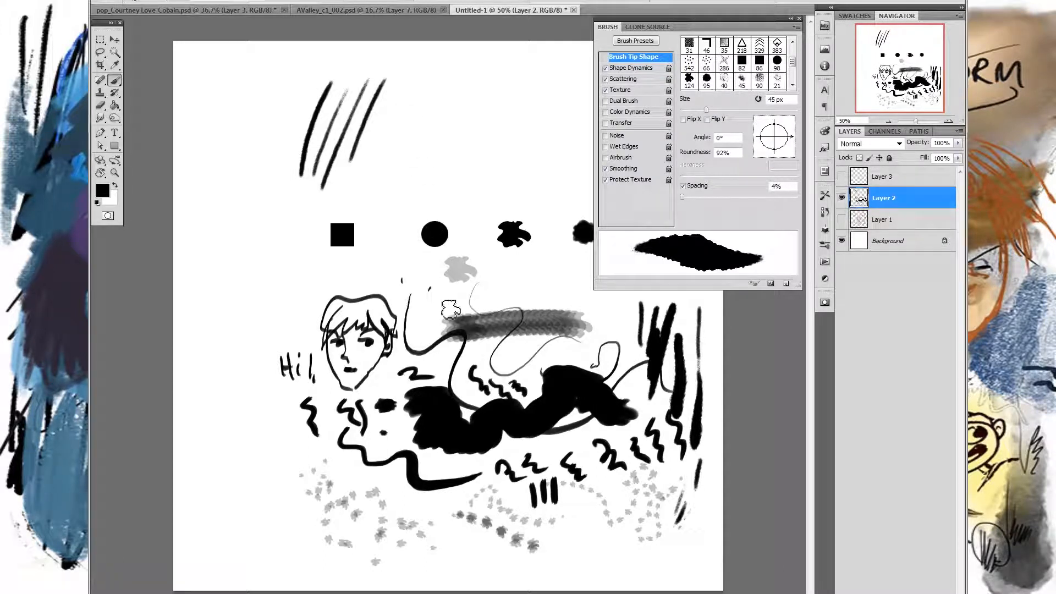
drag(406, 147, 431, 124)
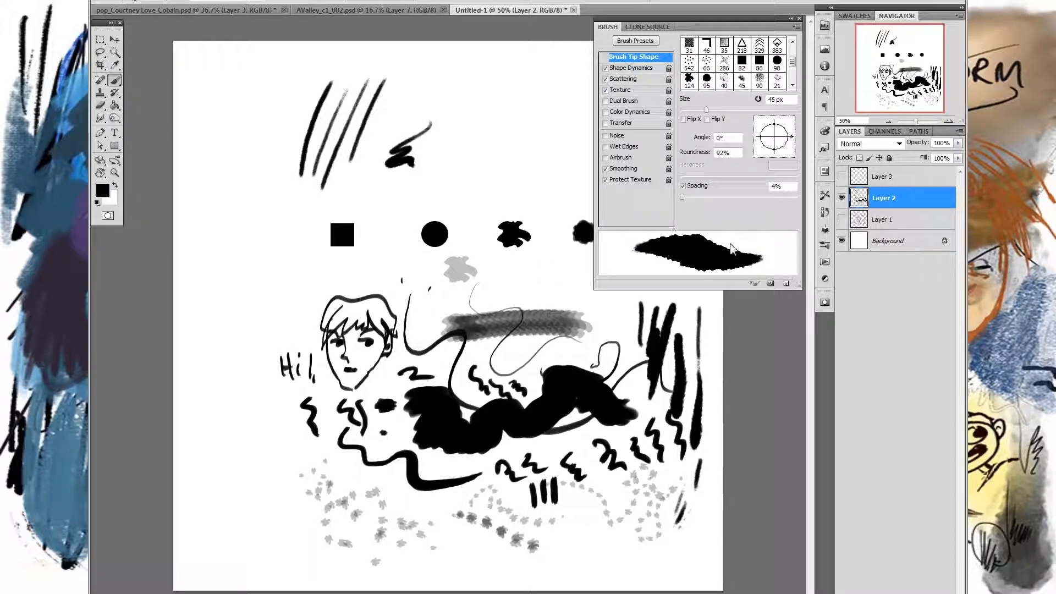
Step: Flatten the brush tip to 8% roundness and test it with two vertical strokes above the splat shape
drag(777, 134, 776, 142)
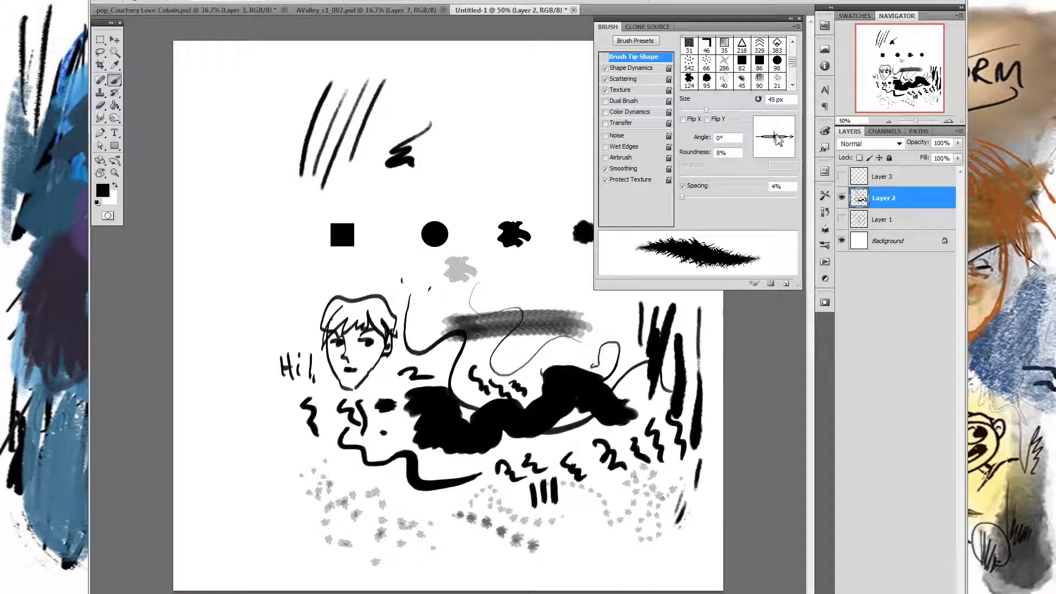
drag(474, 66, 473, 179)
drag(493, 77, 493, 170)
Step: Set the brush tip to a -5° angle and 88% roundness, and set Size Jitter to 4% in Shape Dynamics
mouse_move(777, 138)
mouse_down()
mouse_move(778, 125)
mouse_move(789, 143)
mouse_up()
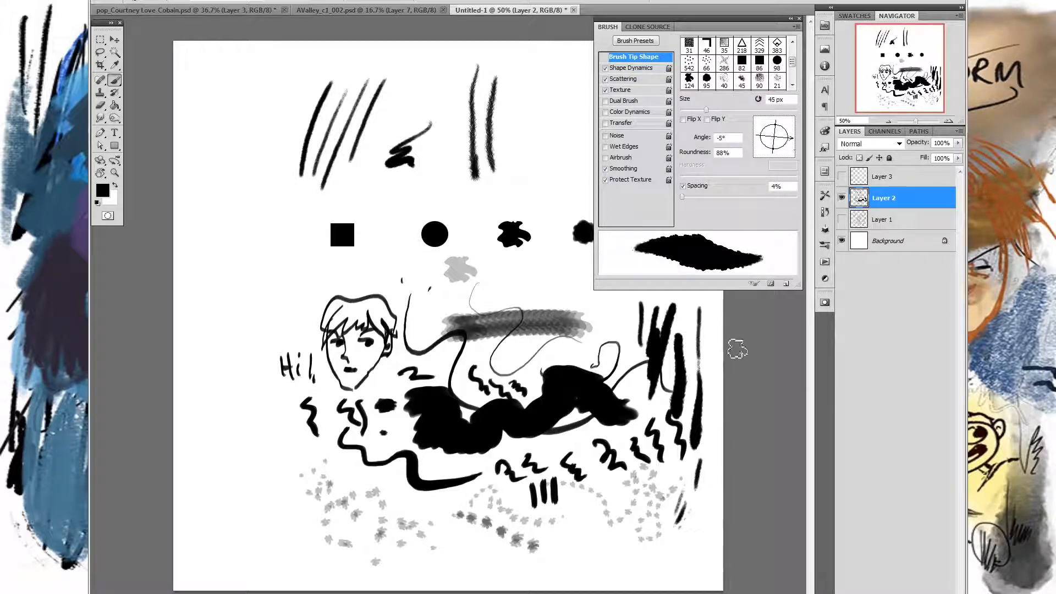
click(644, 68)
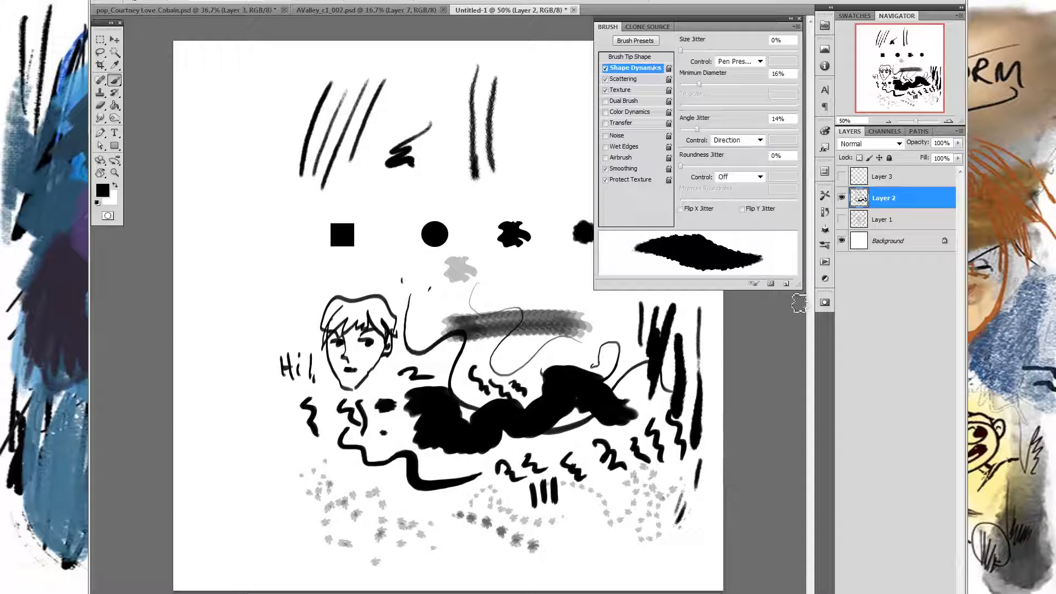
drag(713, 51, 683, 51)
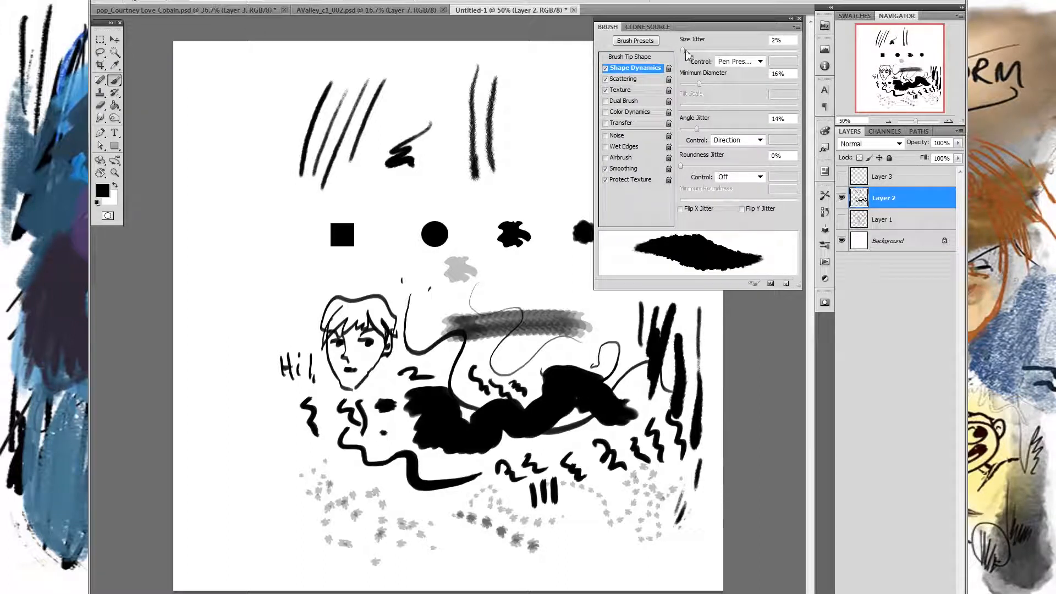
drag(688, 55, 686, 55)
Step: Test a 623% scatter with a dense vertical stroke on the upper left of the canvas, and reduce Scatter to 28%
click(633, 81)
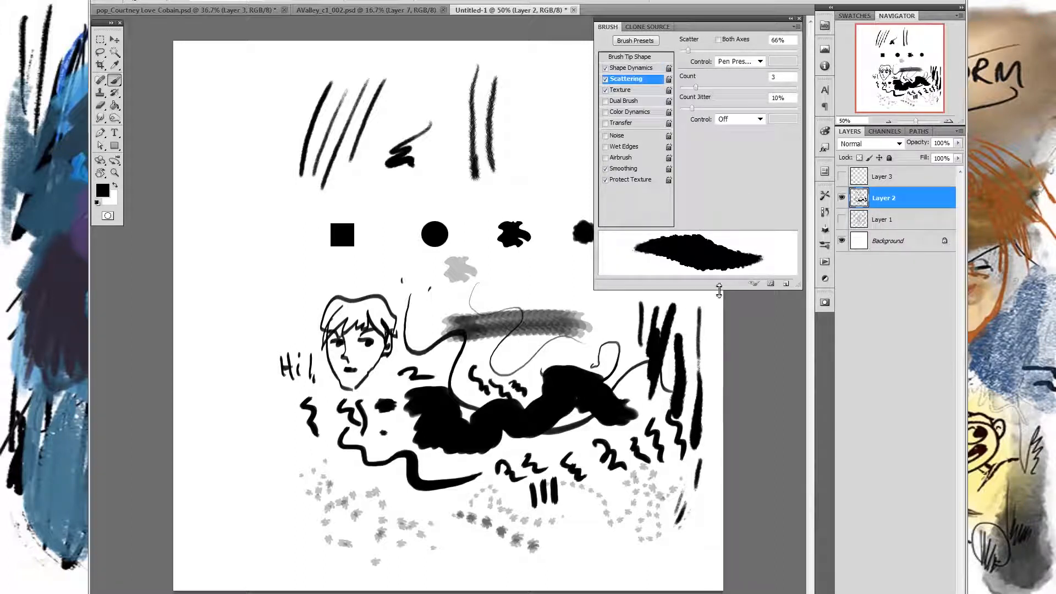
drag(758, 58, 755, 58)
mouse_move(269, 215)
mouse_down()
mouse_move(254, 196)
mouse_move(259, 170)
mouse_move(253, 231)
mouse_up()
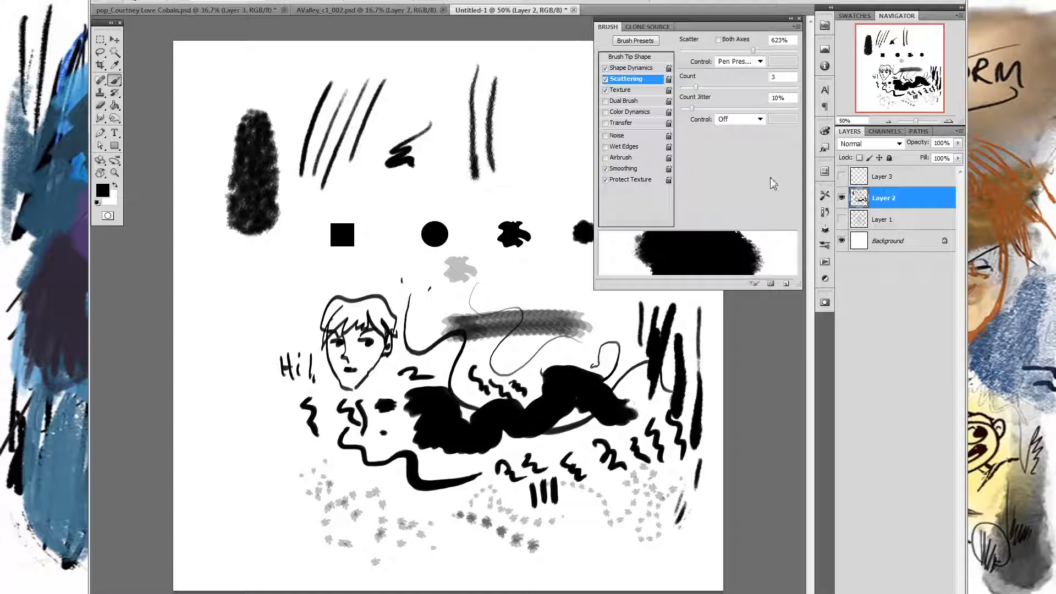
drag(691, 50, 684, 50)
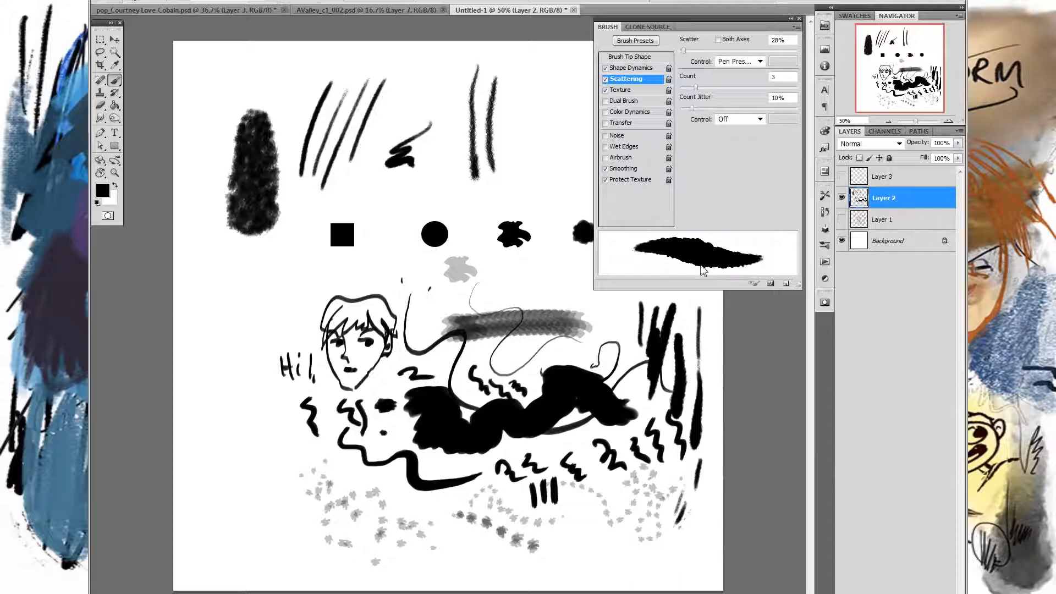
Step: Lower Minimum Diameter to 13% in Shape Dynamics, and set the Texture scale to 39% and depth to 37%
click(625, 68)
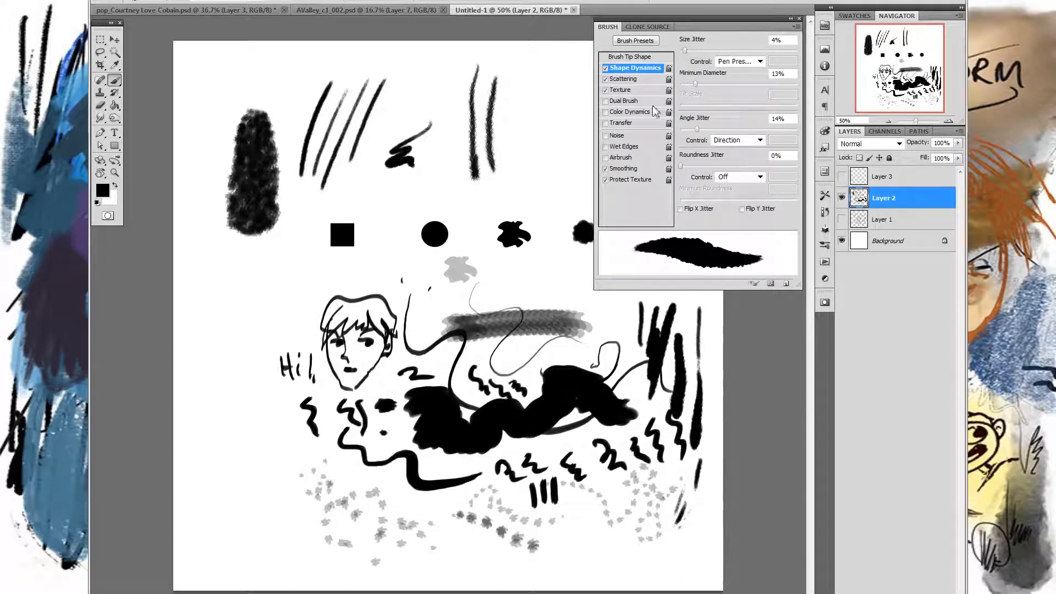
click(639, 91)
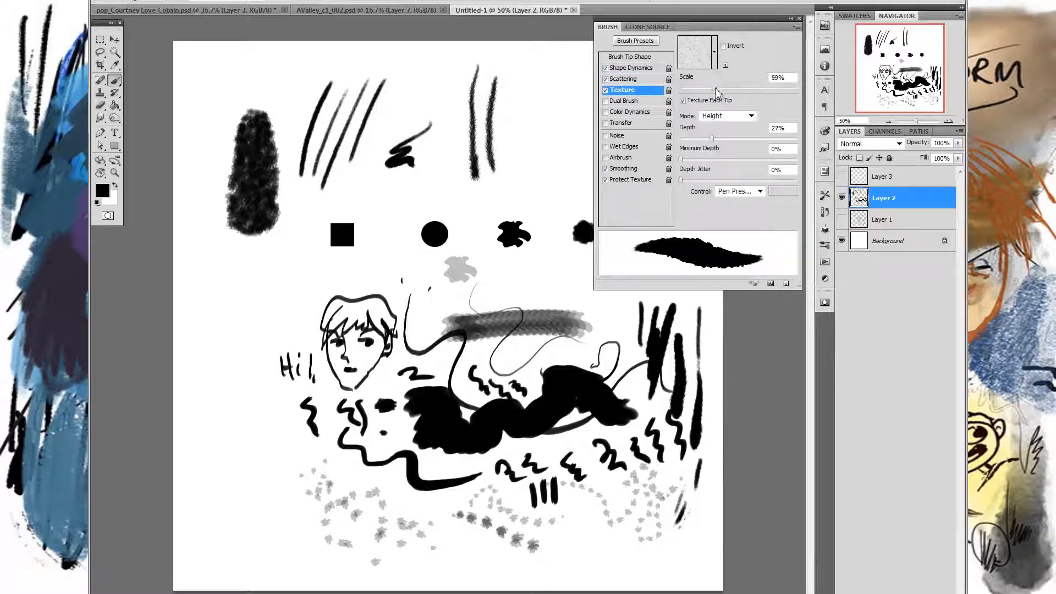
mouse_move(715, 89)
mouse_down()
mouse_move(740, 92)
mouse_move(704, 94)
mouse_up()
mouse_move(734, 139)
mouse_down()
mouse_move(704, 144)
mouse_move(724, 145)
mouse_up()
Step: Test the textured brush with heavy and light vertical strokes on both sides of the two rough vertical lines
drag(517, 62, 517, 164)
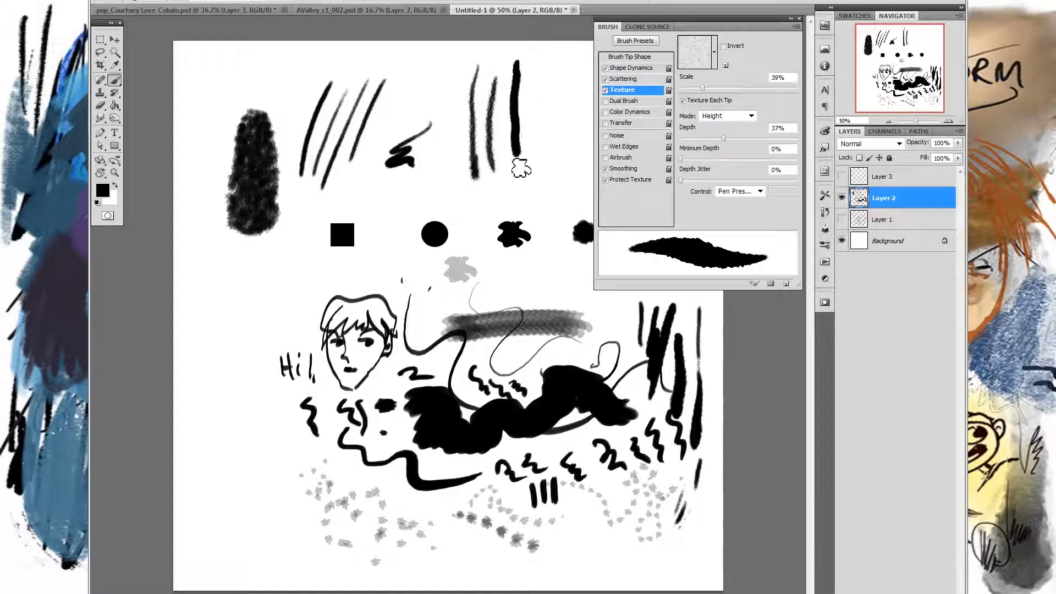
mouse_move(543, 62)
mouse_down()
mouse_move(539, 175)
mouse_move(567, 107)
mouse_move(567, 151)
mouse_up()
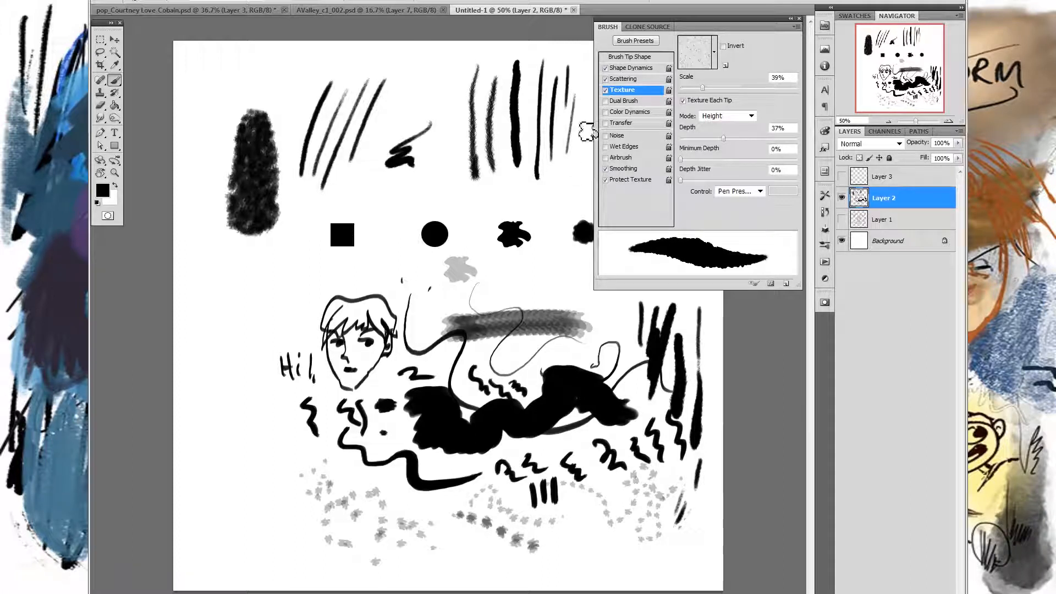
drag(581, 94, 575, 143)
drag(454, 116, 453, 82)
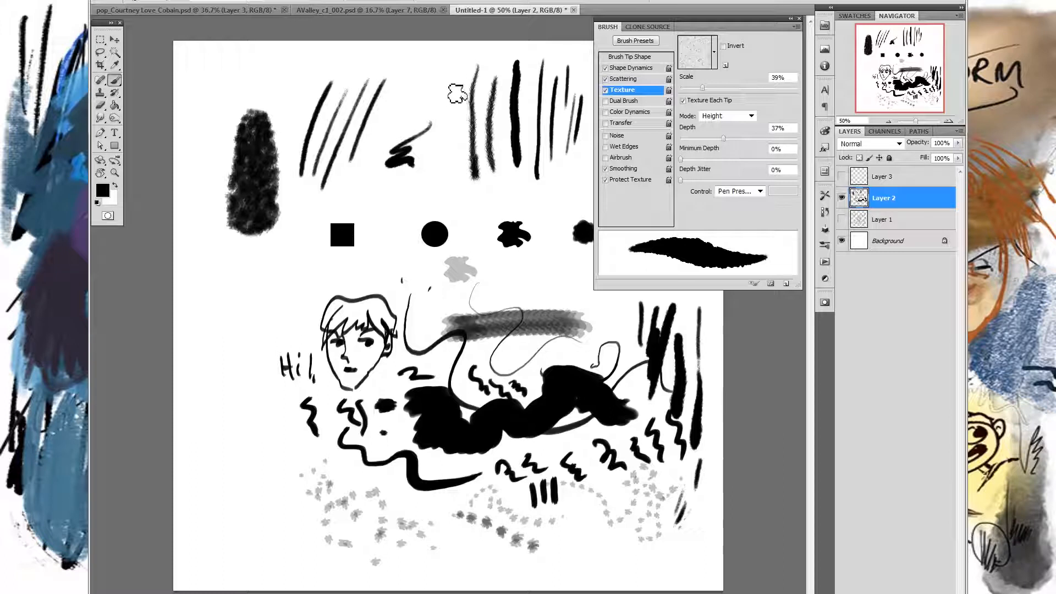
drag(444, 163, 443, 126)
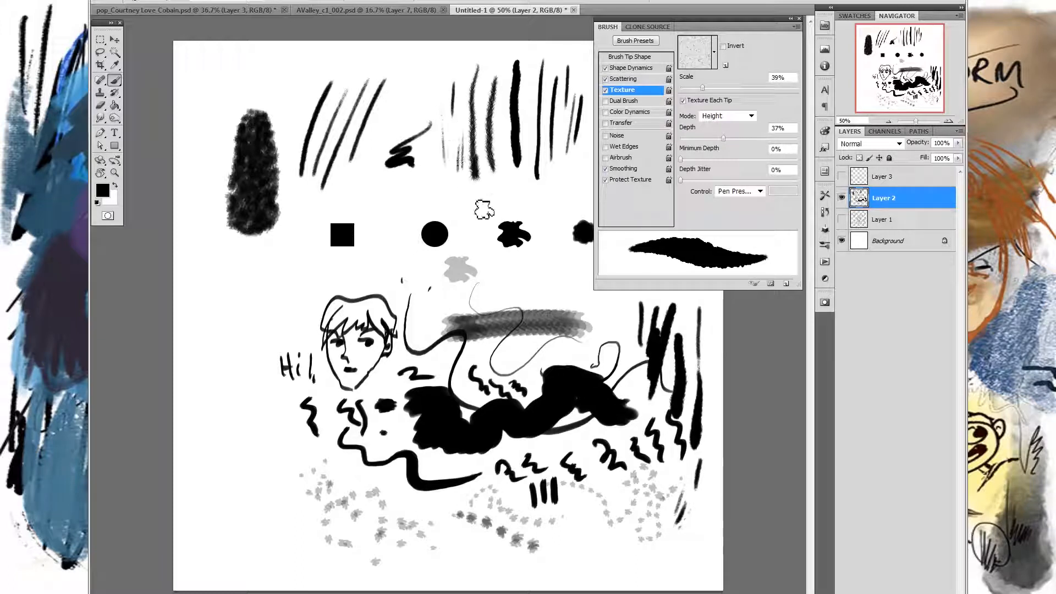
Step: Check the texture pattern list, keep Granite, and paint more light slanted and vertical strokes around the small zigzag
click(714, 52)
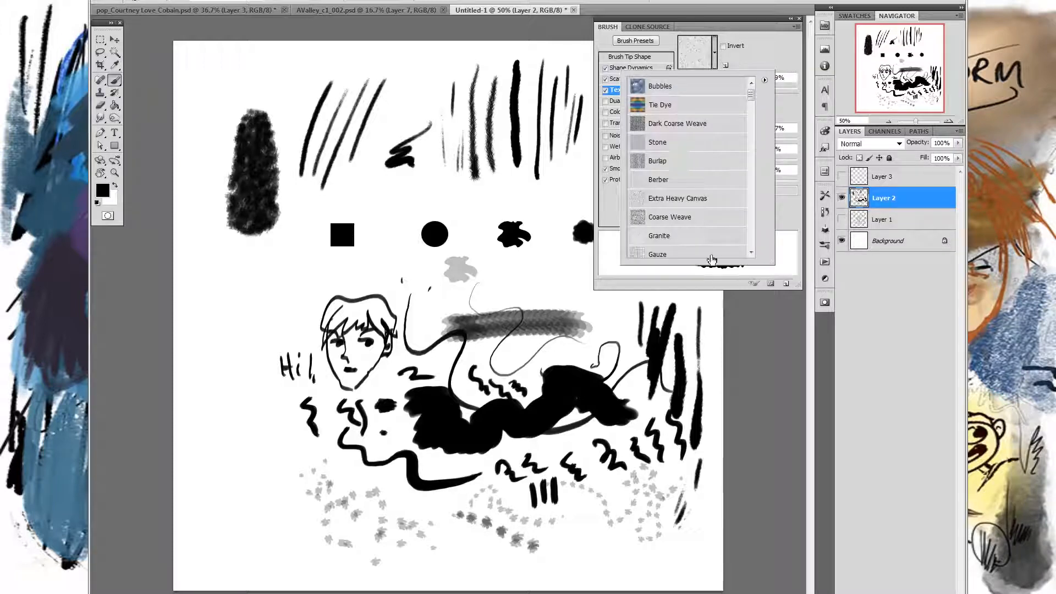
click(441, 181)
mouse_move(398, 100)
mouse_down()
mouse_move(375, 162)
mouse_move(388, 131)
mouse_move(402, 134)
mouse_up()
mouse_move(437, 72)
mouse_down()
mouse_move(418, 134)
mouse_move(426, 121)
mouse_move(421, 138)
mouse_move(470, 160)
mouse_move(440, 132)
mouse_move(441, 191)
mouse_up()
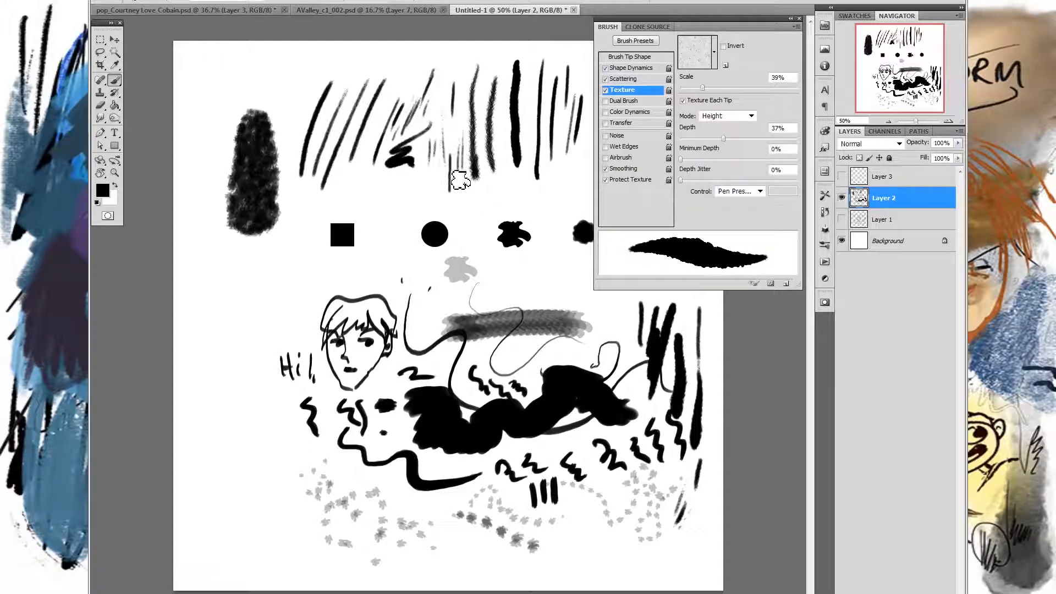
mouse_move(464, 177)
mouse_down()
mouse_move(457, 205)
mouse_move(464, 184)
mouse_up()
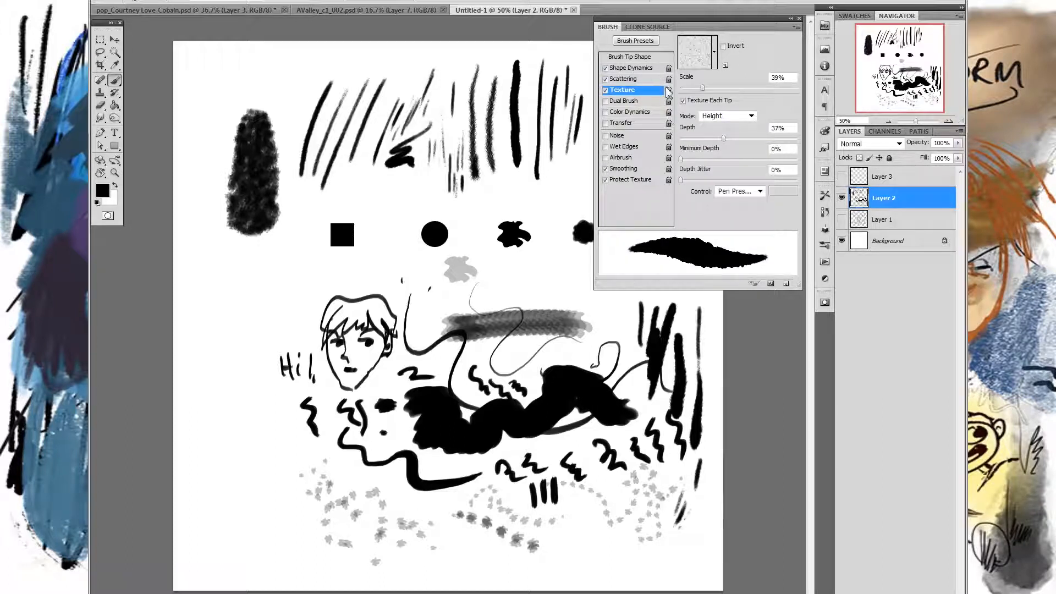
Step: Try Noise with a vertical stroke, and switch to Wet Edges for a band of slanted strokes above the black shapes
click(620, 136)
drag(505, 85, 516, 181)
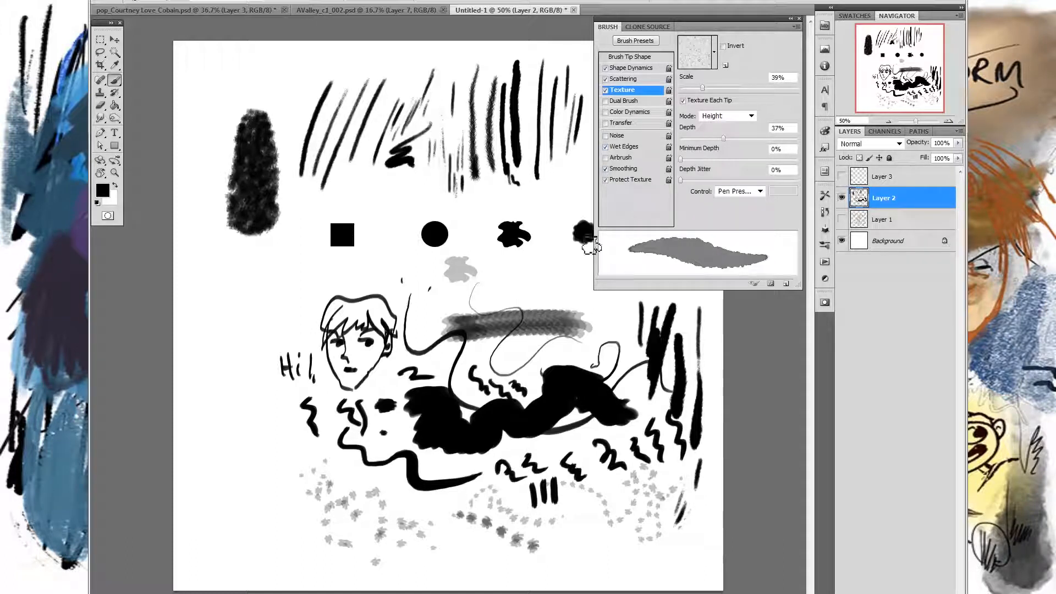
drag(362, 182, 435, 181)
mouse_move(364, 196)
mouse_down()
mouse_move(451, 199)
mouse_move(426, 216)
mouse_move(502, 196)
mouse_move(518, 194)
mouse_move(488, 207)
mouse_move(540, 193)
mouse_move(528, 204)
mouse_move(570, 200)
mouse_move(542, 219)
mouse_move(587, 202)
mouse_move(542, 221)
mouse_up()
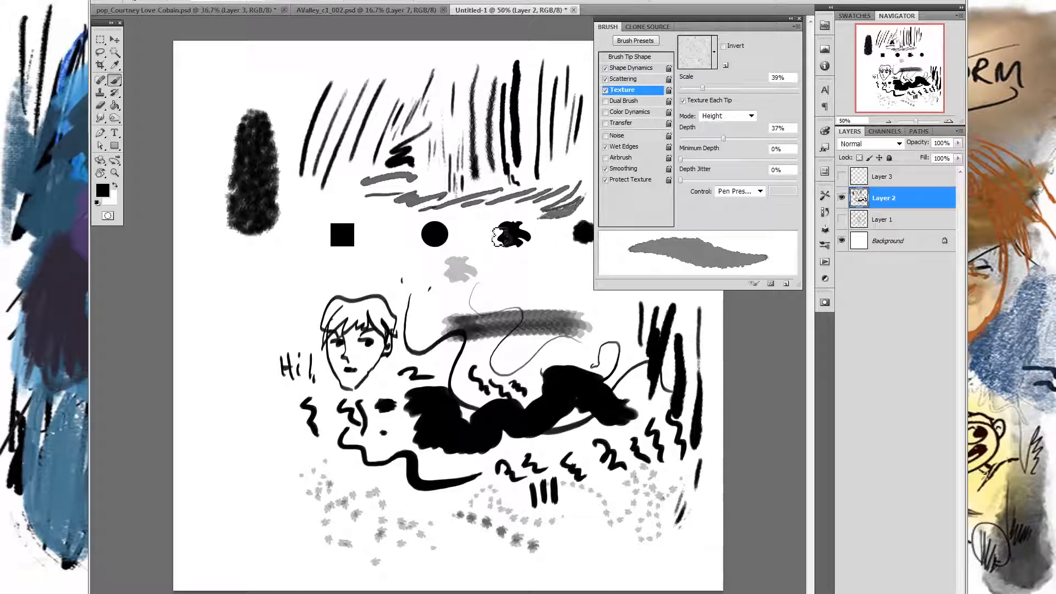
Step: Build up two dense hatched patches of overlapping Wet Edges strokes beside the small zigzag, and turn Wet Edges off
mouse_move(345, 161)
mouse_down()
mouse_move(365, 223)
mouse_move(347, 172)
mouse_move(366, 214)
mouse_move(358, 169)
mouse_move(366, 219)
mouse_move(345, 166)
mouse_move(355, 216)
mouse_move(344, 165)
mouse_move(359, 211)
mouse_up()
drag(371, 159, 396, 77)
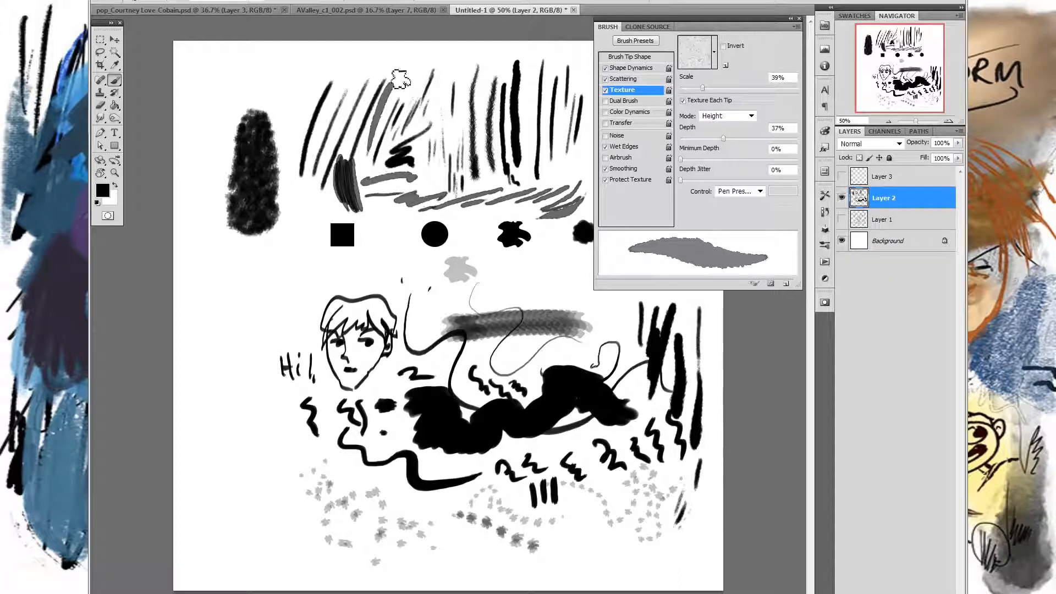
drag(395, 77, 372, 161)
mouse_move(401, 82)
mouse_down()
mouse_move(378, 149)
mouse_move(412, 77)
mouse_move(389, 140)
mouse_move(423, 78)
mouse_move(401, 133)
mouse_move(421, 82)
mouse_move(410, 137)
mouse_move(408, 126)
mouse_move(429, 109)
mouse_move(419, 144)
mouse_move(429, 92)
mouse_move(408, 132)
mouse_move(424, 75)
mouse_move(422, 135)
mouse_up()
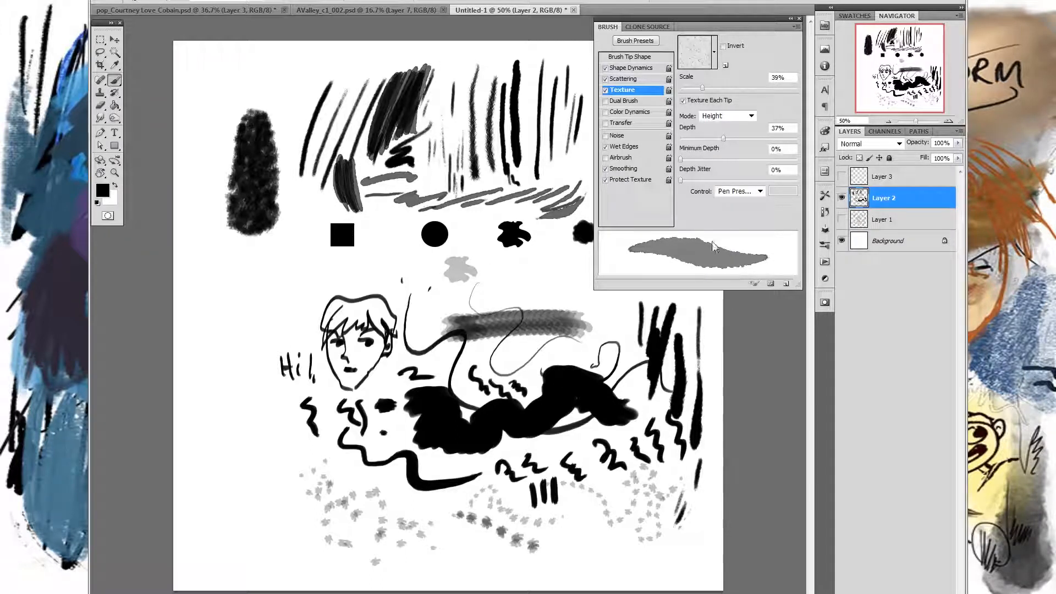
click(605, 147)
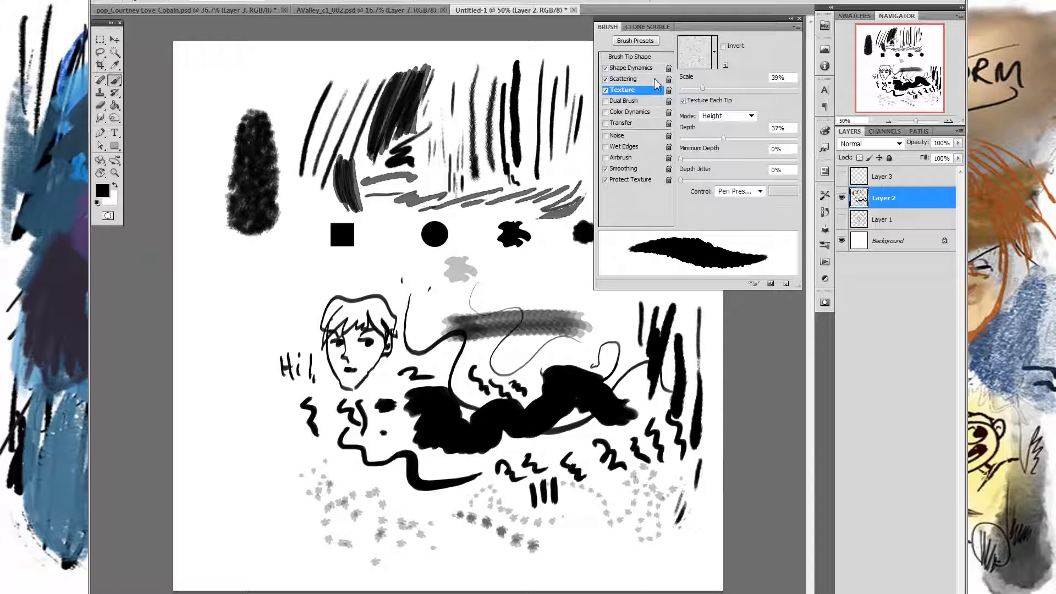
Step: Review the brush's Tip Shape, Shape Dynamics, Scattering and Texture settings
click(658, 57)
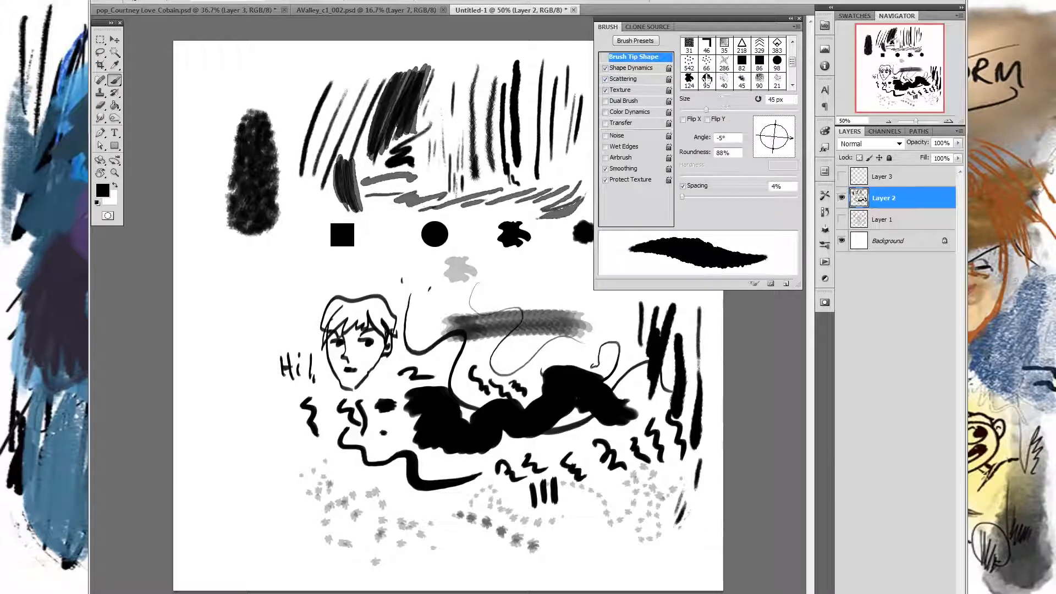
click(642, 68)
click(644, 79)
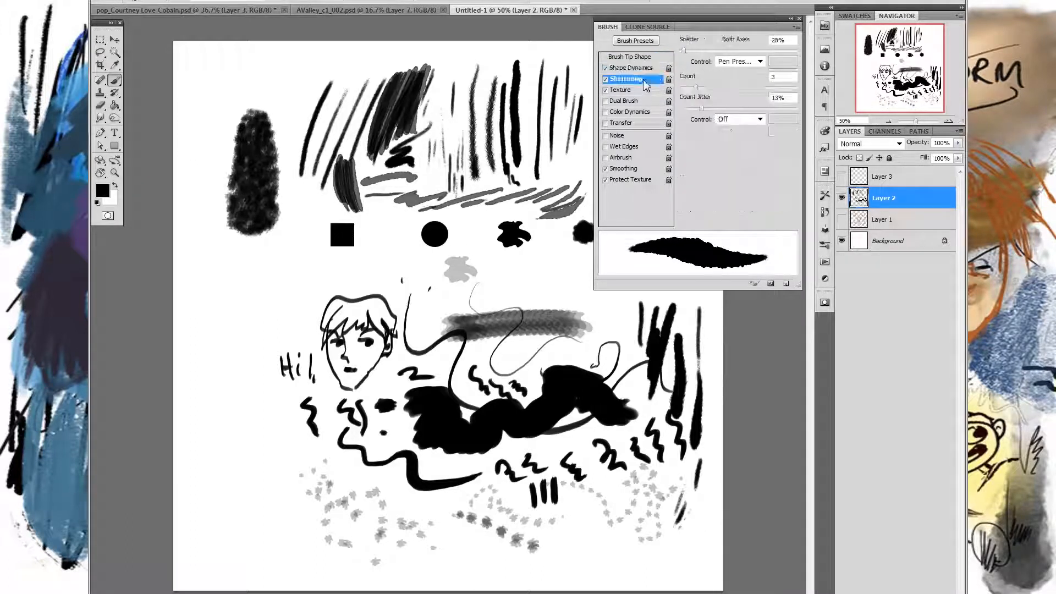
click(644, 90)
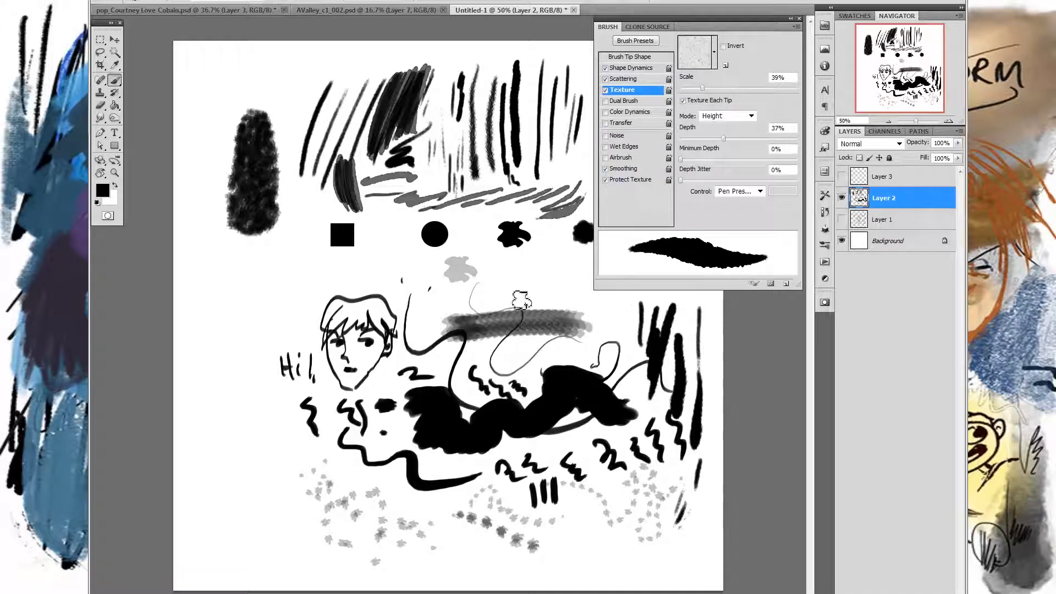
Step: Reduce the brush size and paint one thin vertical line beside the tall dark textured column
right_click(427, 213)
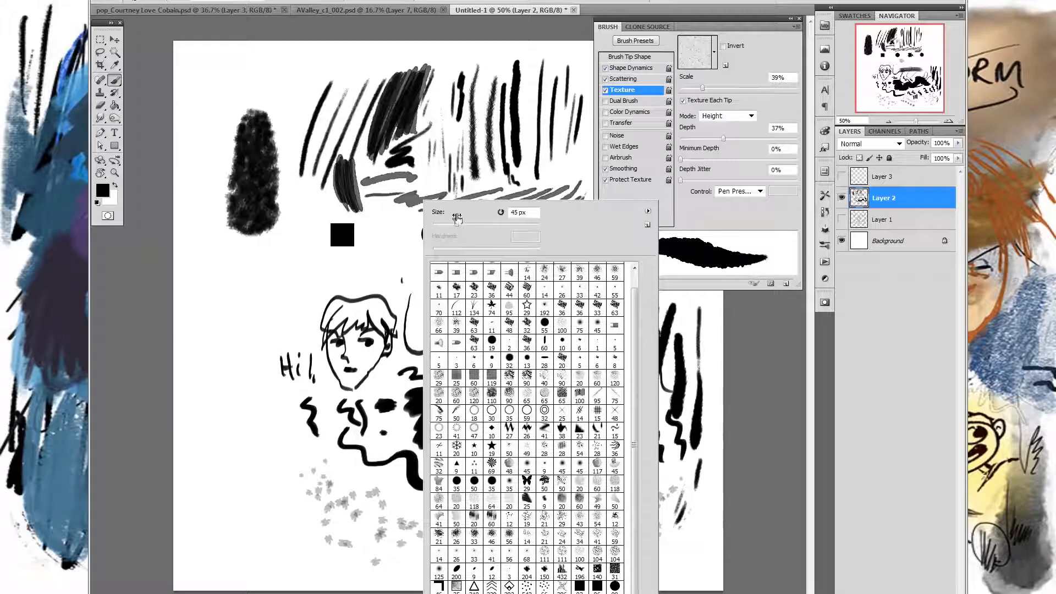
drag(445, 225, 443, 226)
click(392, 238)
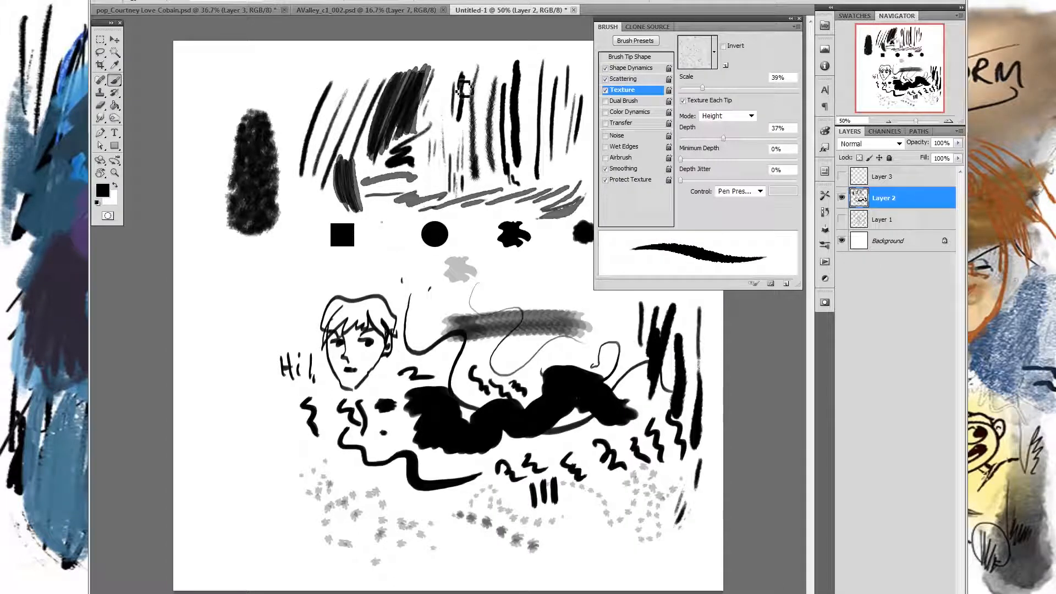
drag(291, 100, 292, 205)
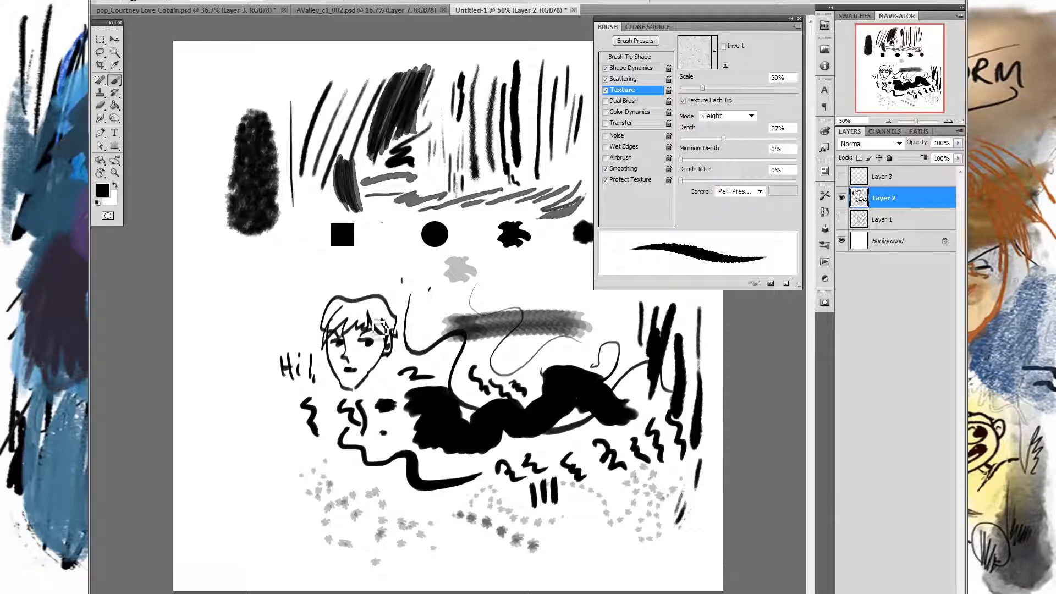
Step: Paint two thick slanted strokes near the black square, reduce the brush to 15 px, and add thin slanted strokes beneath them
right_click(395, 199)
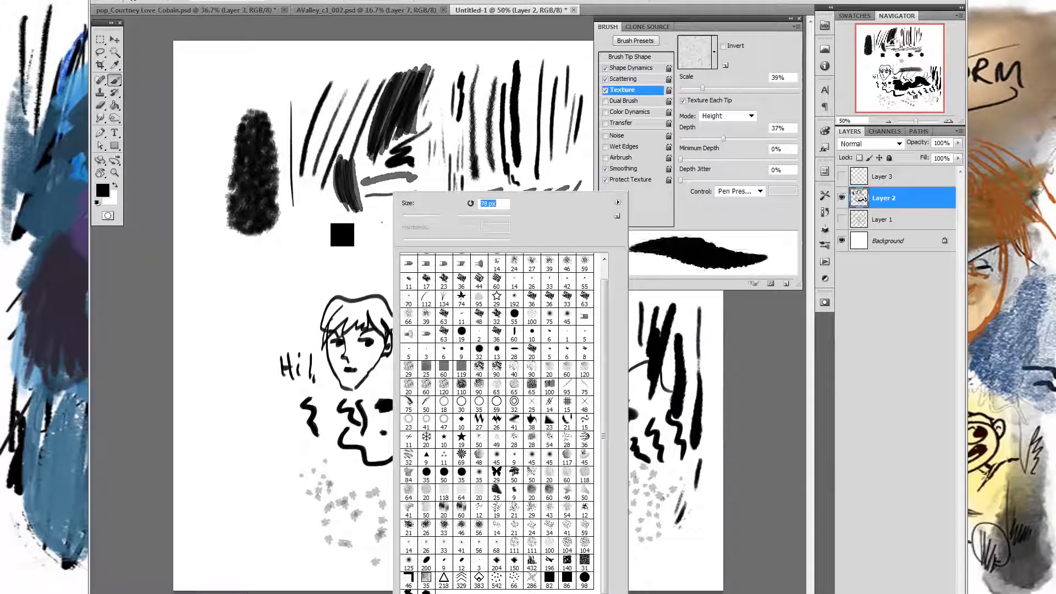
click(296, 211)
drag(312, 211, 281, 250)
drag(242, 281, 299, 255)
right_click(402, 238)
drag(414, 223, 382, 224)
click(304, 280)
mouse_move(268, 294)
mouse_down()
mouse_move(322, 270)
mouse_move(309, 295)
mouse_move(351, 269)
mouse_up()
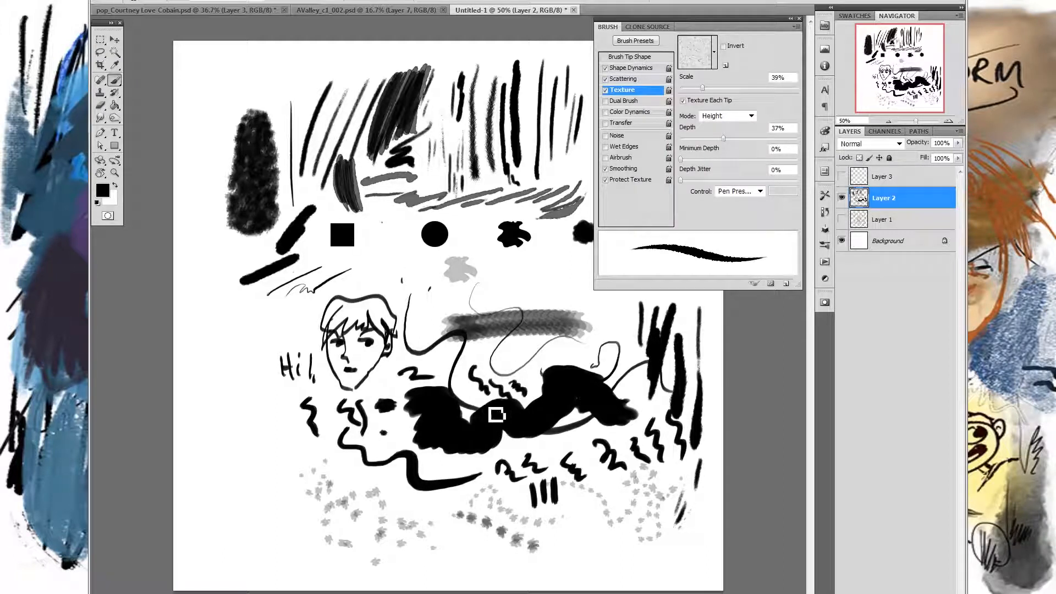
Step: Draw a thin vertical line and sketch a small face beside "Hi!" with its outline, nose, mouth, eyes and brows
drag(244, 302, 246, 337)
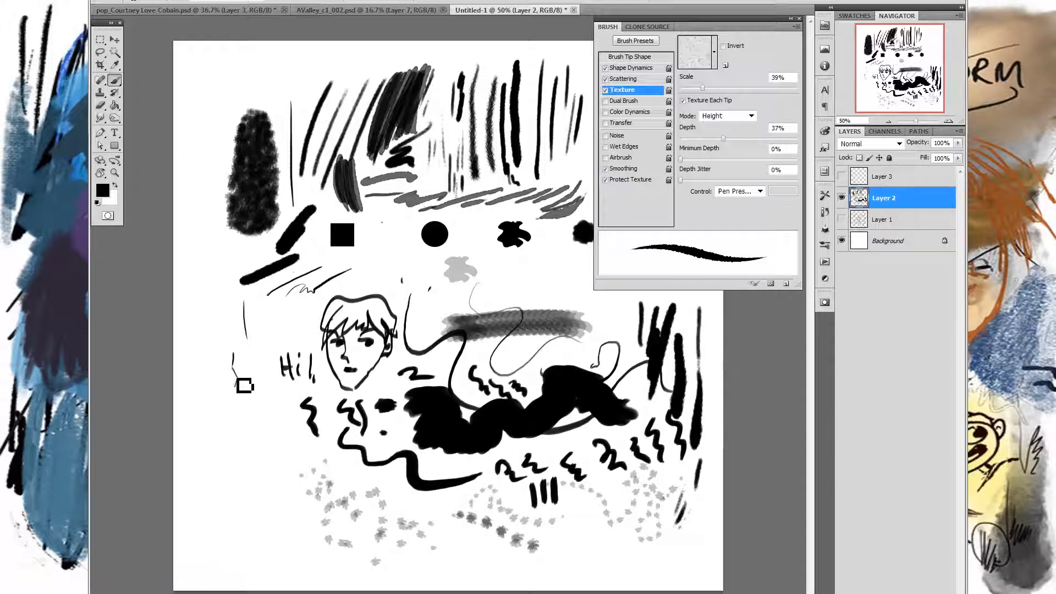
drag(238, 380, 243, 406)
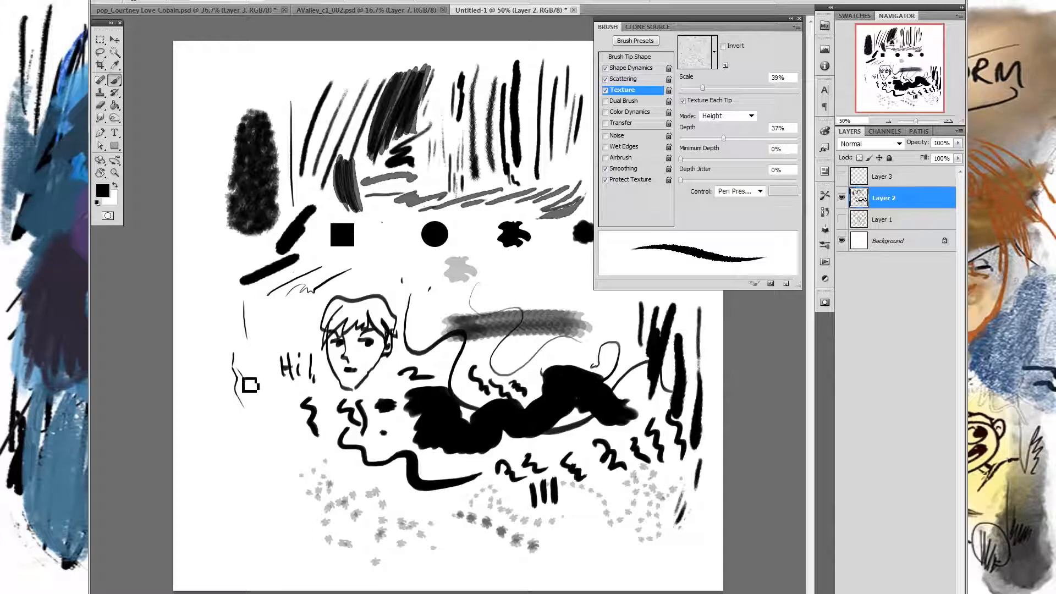
drag(251, 405, 255, 407)
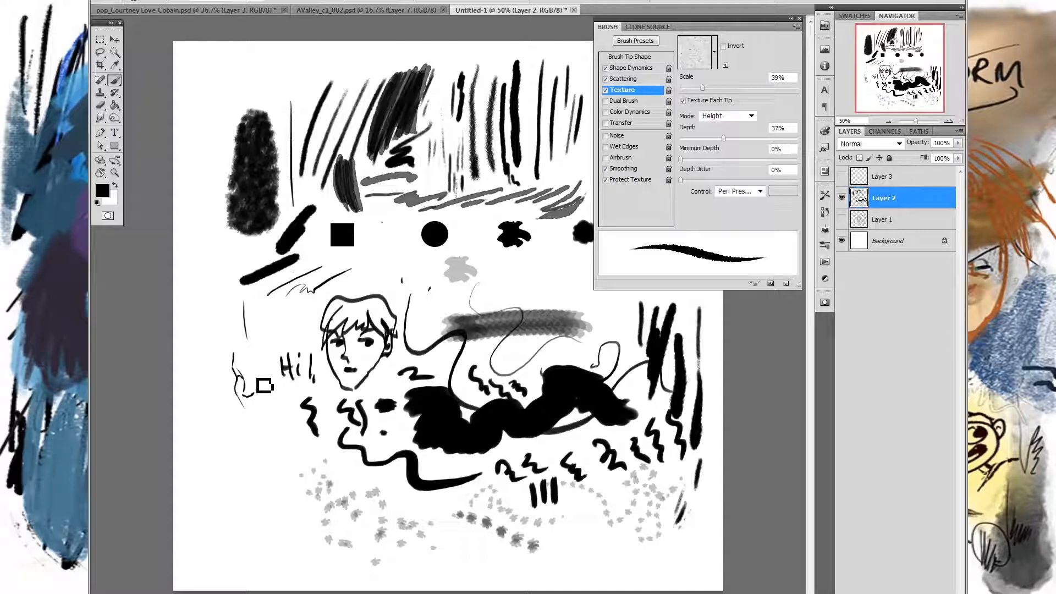
drag(252, 366, 276, 369)
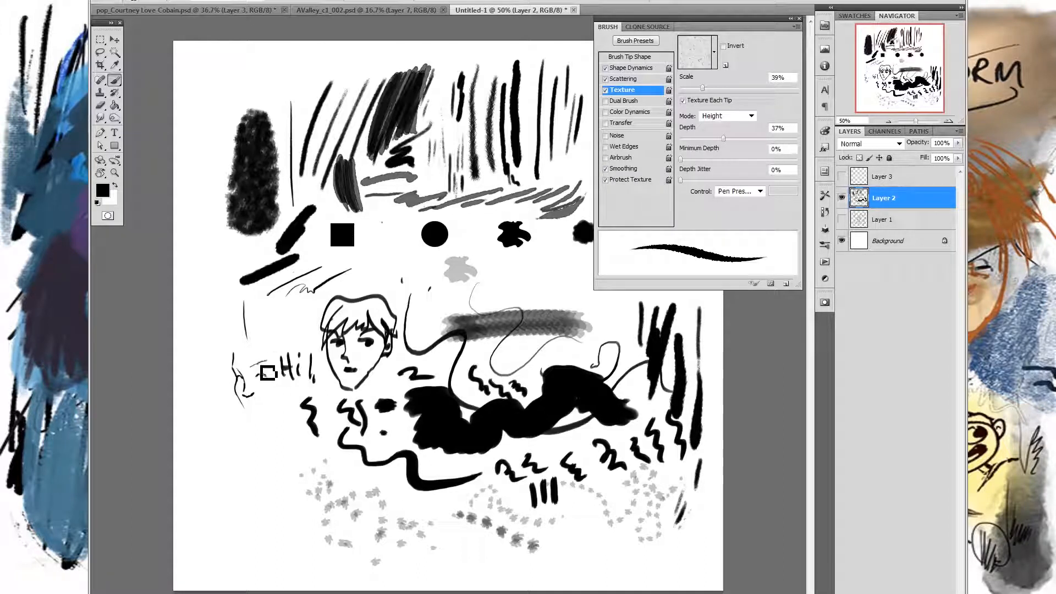
drag(233, 364, 252, 367)
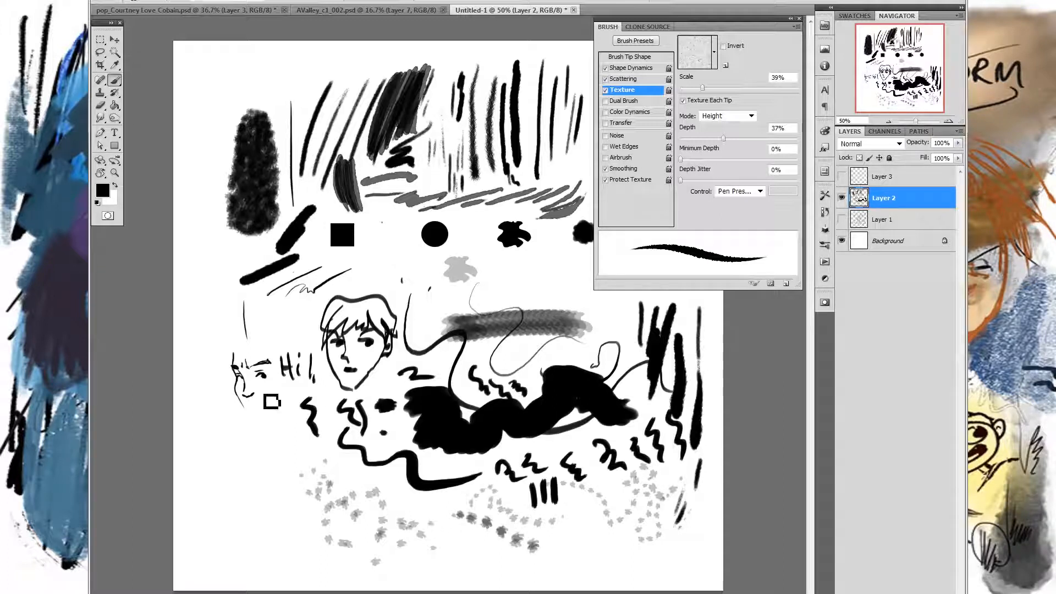
Step: Circle the irregular black blob, add a zigzag beside it, and mark the round black shape with an arc and arrow
mouse_move(511, 212)
mouse_down()
mouse_move(539, 256)
mouse_move(495, 242)
mouse_move(544, 228)
mouse_up()
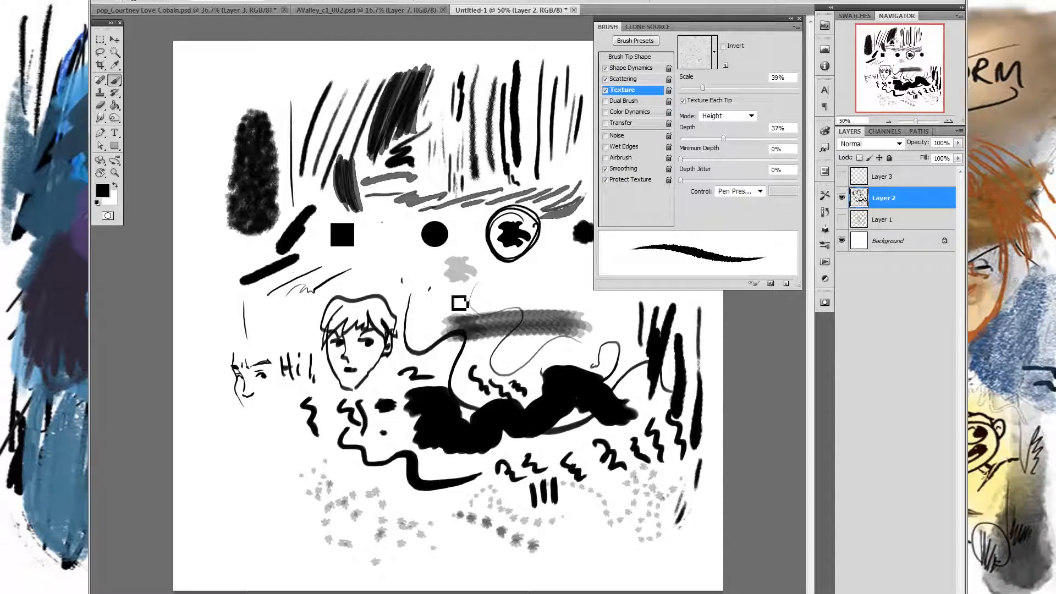
drag(211, 296, 218, 302)
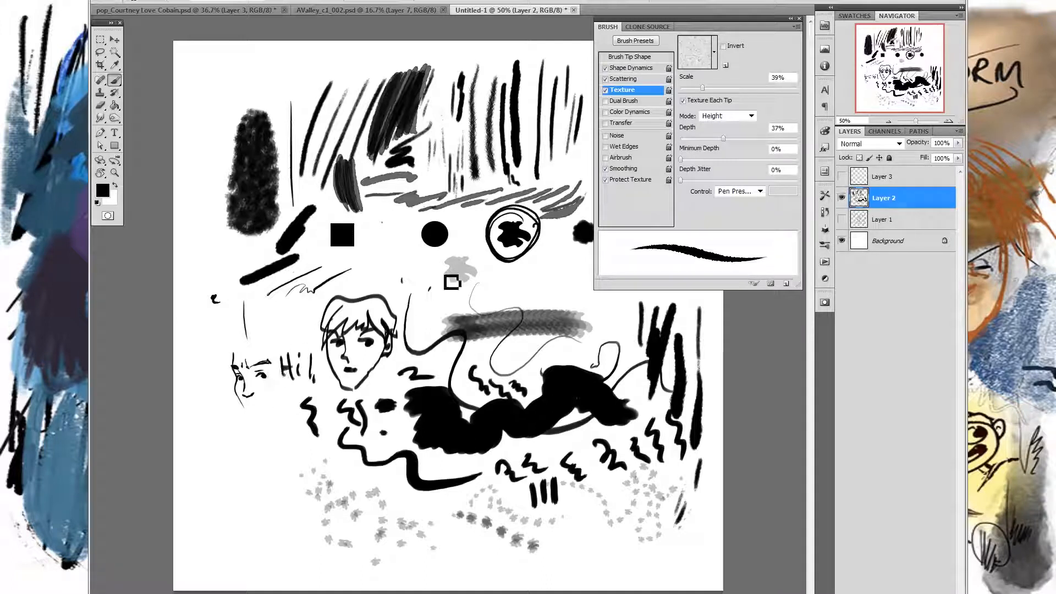
mouse_move(470, 216)
mouse_down()
mouse_move(495, 253)
mouse_move(507, 244)
mouse_move(483, 263)
mouse_up()
drag(398, 259, 435, 219)
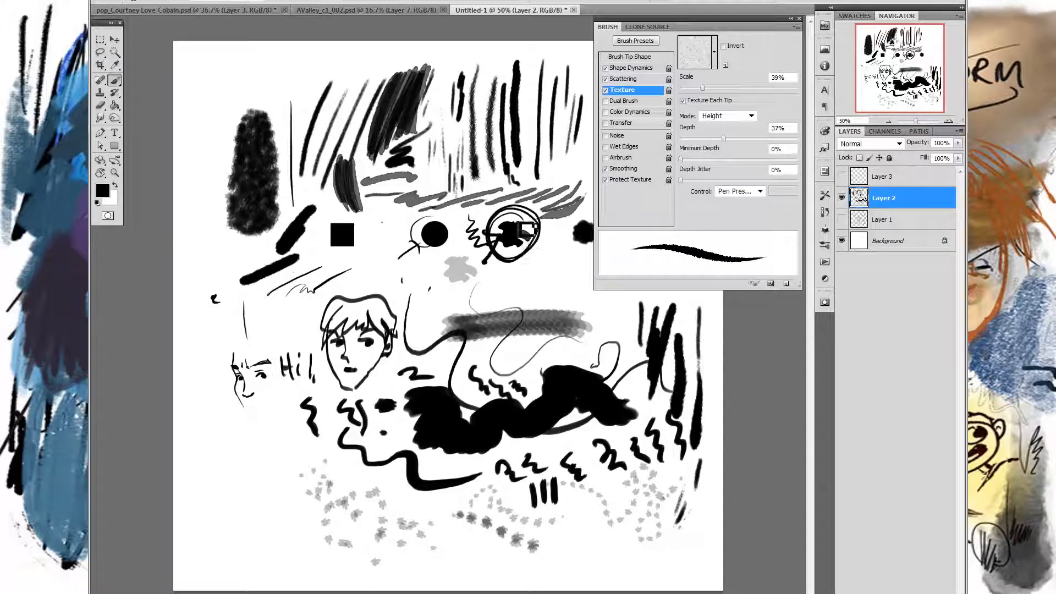
Step: Check the brush size, and draw the small face's smile, chin and jawline
right_click(269, 404)
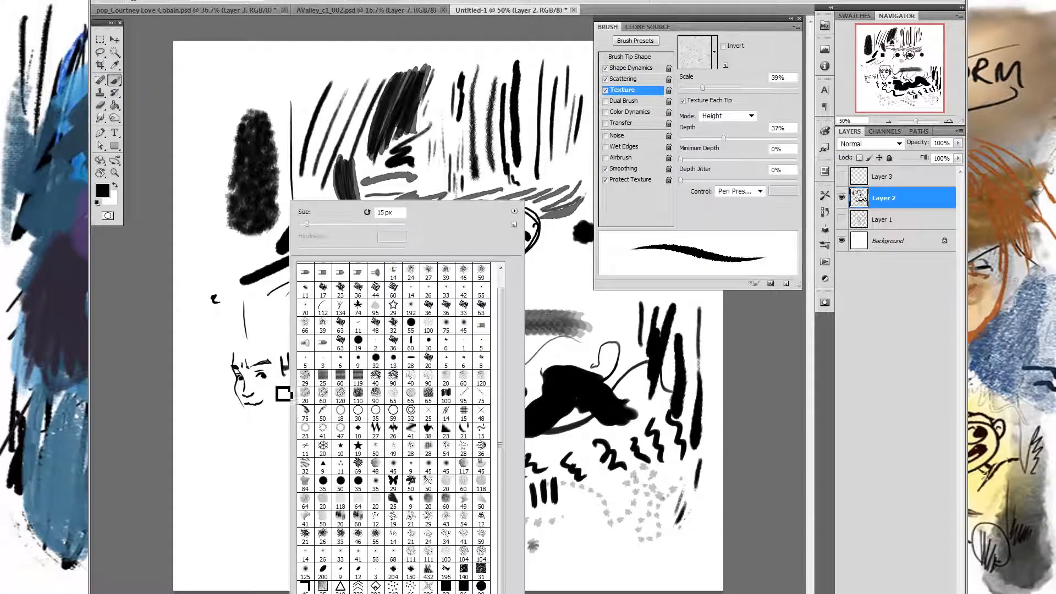
key(Escape)
drag(242, 393, 266, 396)
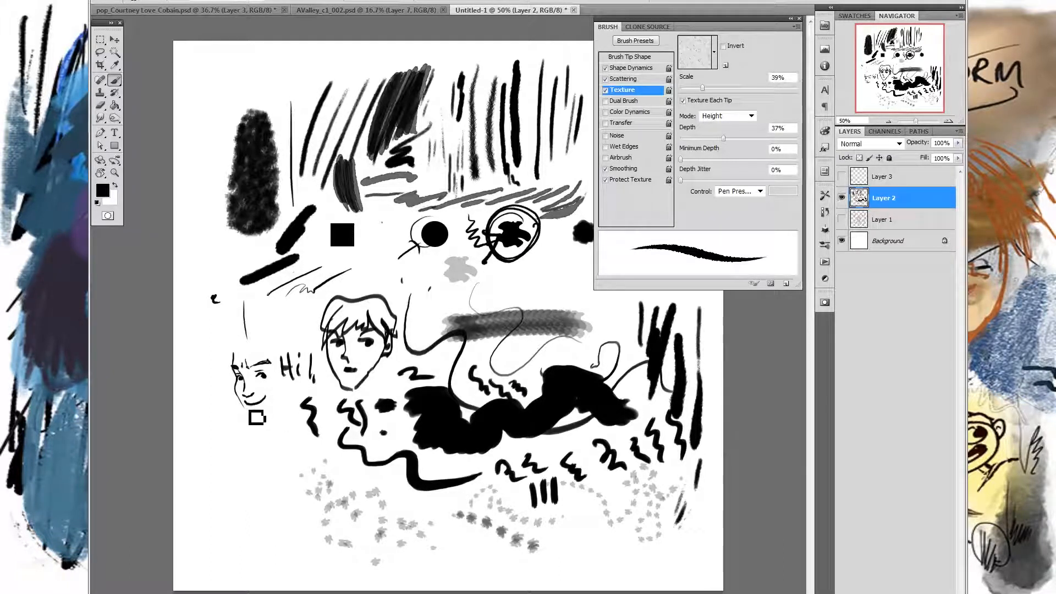
drag(247, 410, 256, 421)
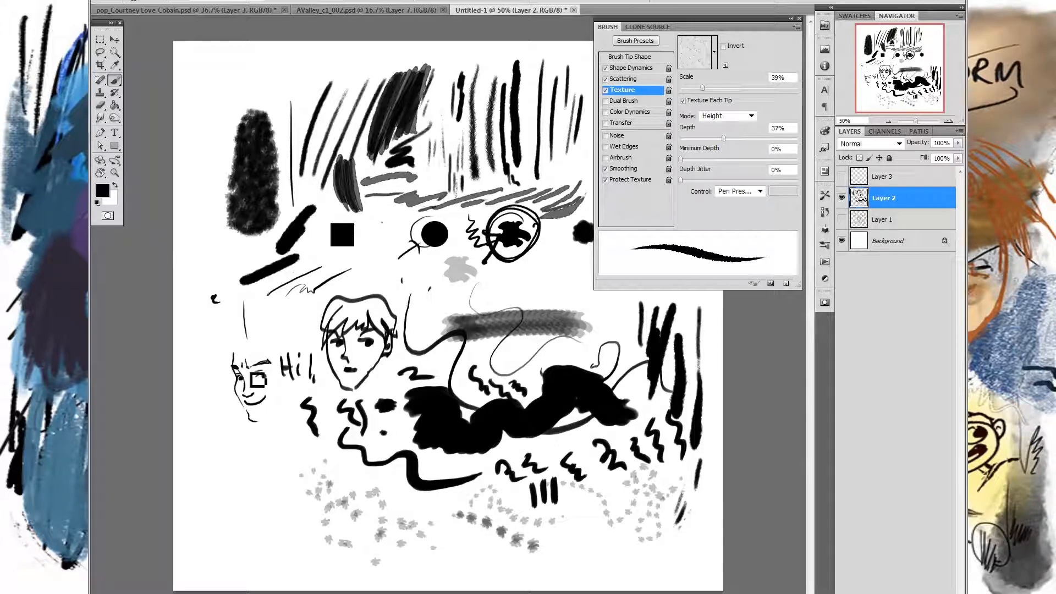
drag(254, 421, 292, 409)
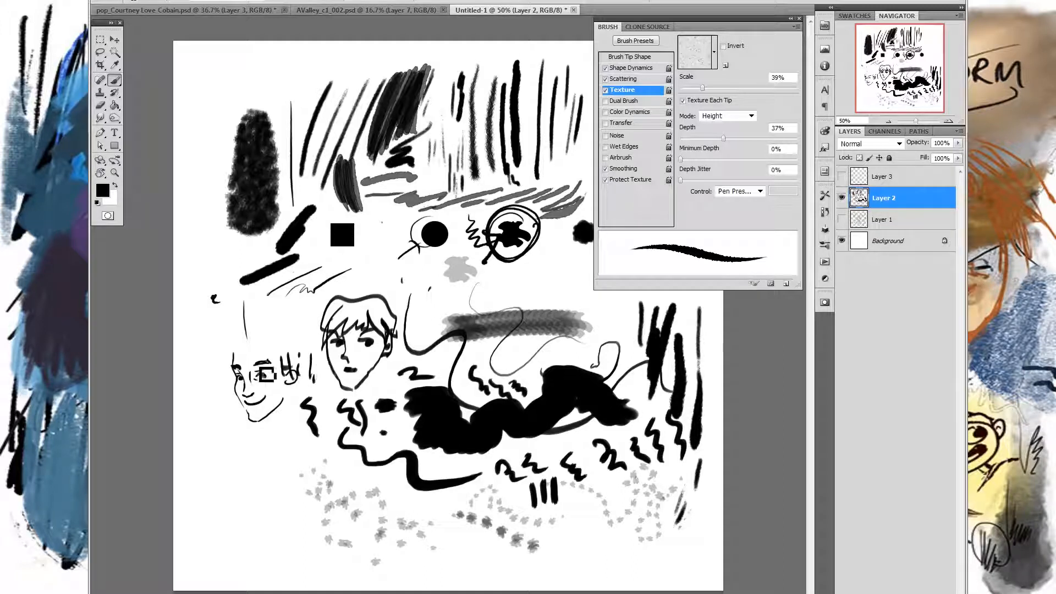
Step: Complete the small portrait with a curled quiff, hairline, ear, neck, collar and shoulders
mouse_move(245, 325)
mouse_down()
mouse_move(237, 370)
mouse_move(262, 351)
mouse_move(260, 362)
mouse_move(220, 351)
mouse_move(320, 335)
mouse_move(276, 364)
mouse_move(268, 356)
mouse_move(284, 345)
mouse_move(265, 338)
mouse_move(305, 349)
mouse_move(304, 393)
mouse_move(291, 386)
mouse_move(309, 376)
mouse_move(278, 424)
mouse_move(288, 440)
mouse_move(308, 394)
mouse_move(294, 451)
mouse_move(287, 436)
mouse_move(277, 453)
mouse_move(265, 487)
mouse_up()
drag(321, 410, 265, 487)
drag(245, 441, 235, 485)
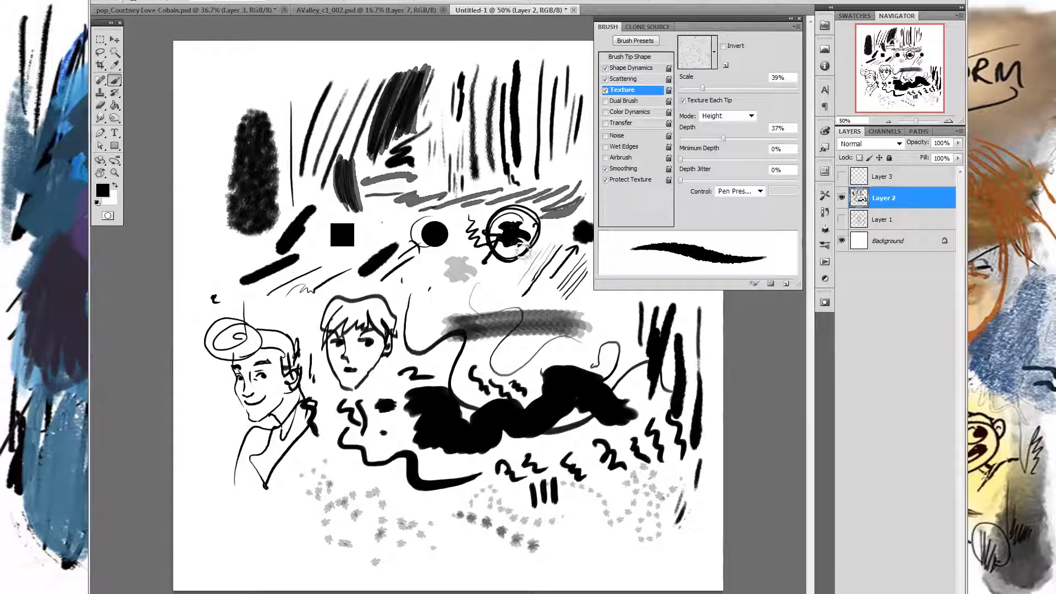
Step: Try a dense circular scribble over the circled blob, undo it, and test a single dab below
mouse_move(523, 250)
mouse_down()
mouse_move(530, 220)
mouse_move(502, 269)
mouse_move(541, 224)
mouse_move(549, 238)
mouse_move(521, 268)
mouse_move(527, 245)
mouse_up()
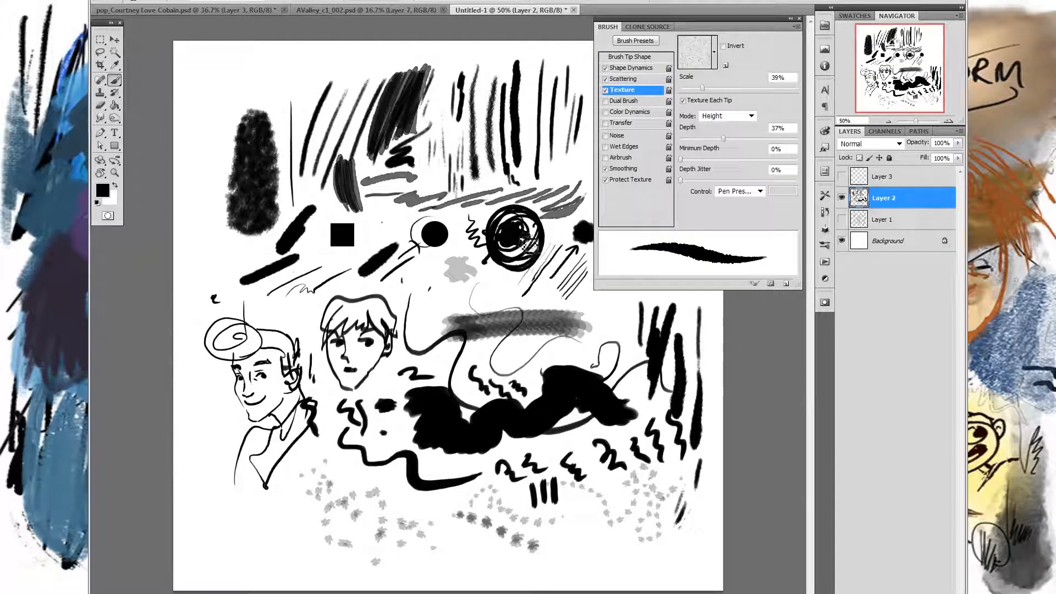
key(ctrl+z)
click(498, 275)
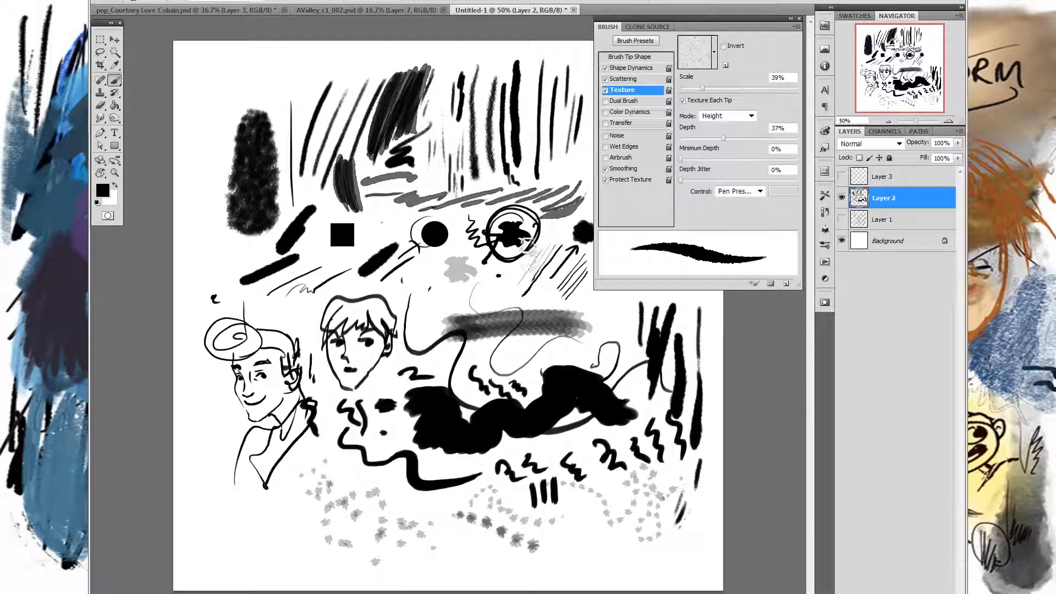
Step: Paint a short slanted stroke below the circled blob, inspect its edges closely, and sketch a small eye with a brow there
drag(488, 296, 513, 269)
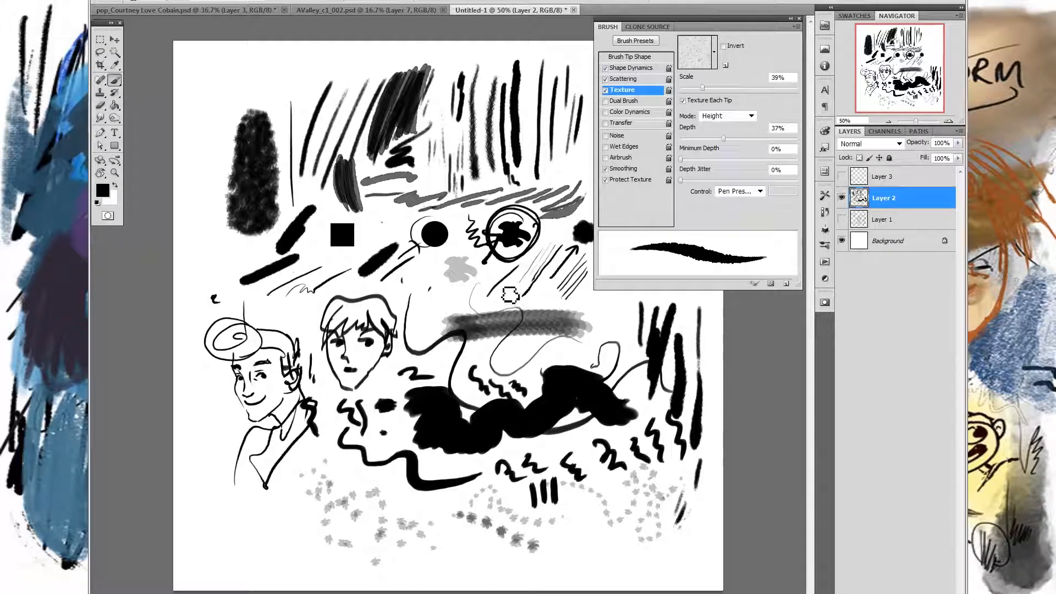
scroll(518, 291, down, 2)
scroll(528, 294, up, 5)
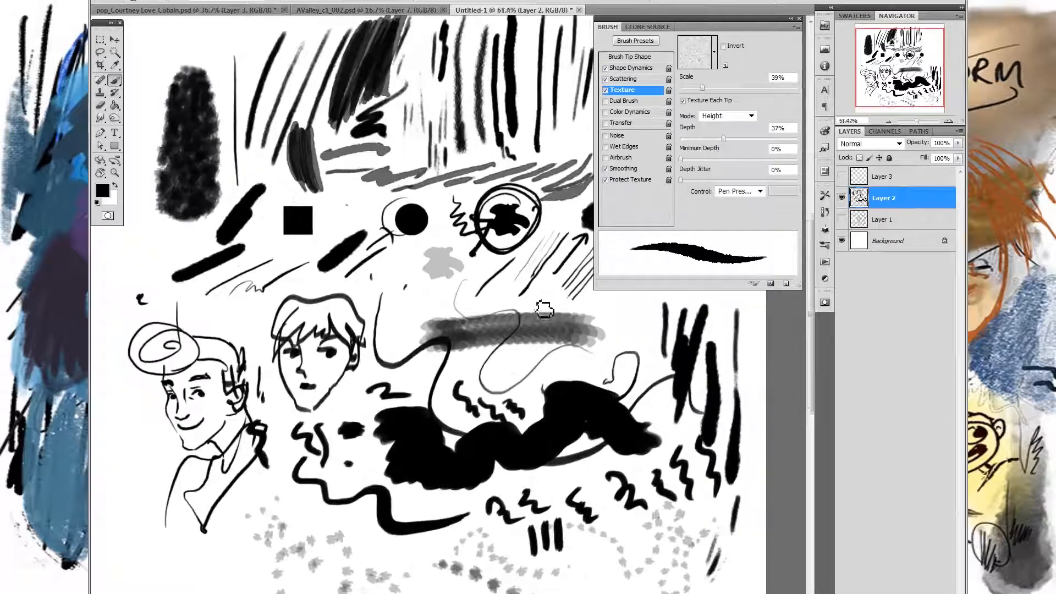
scroll(542, 297, up, 5)
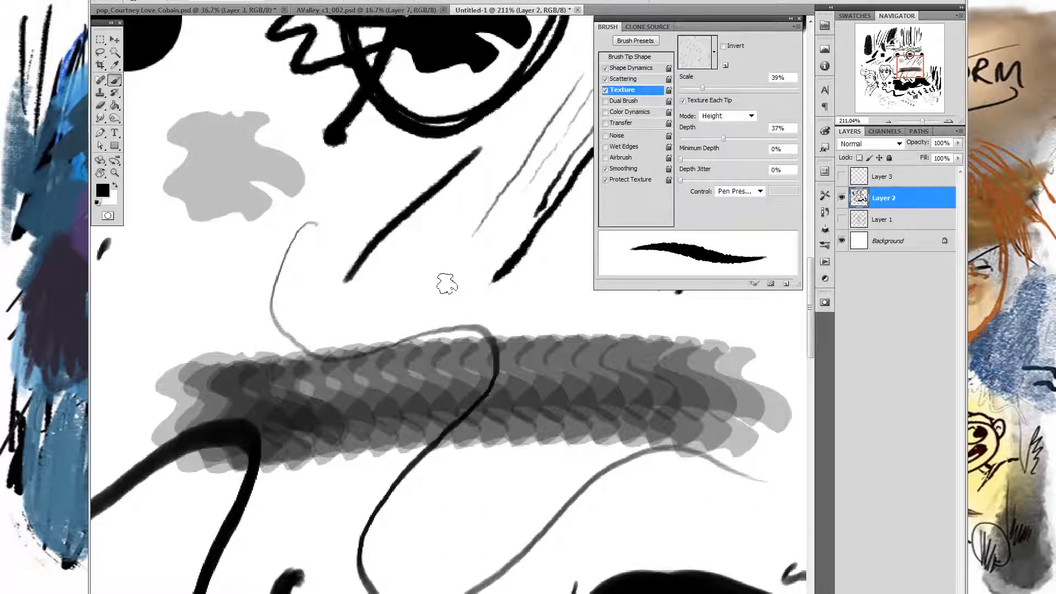
scroll(446, 285, down, 5)
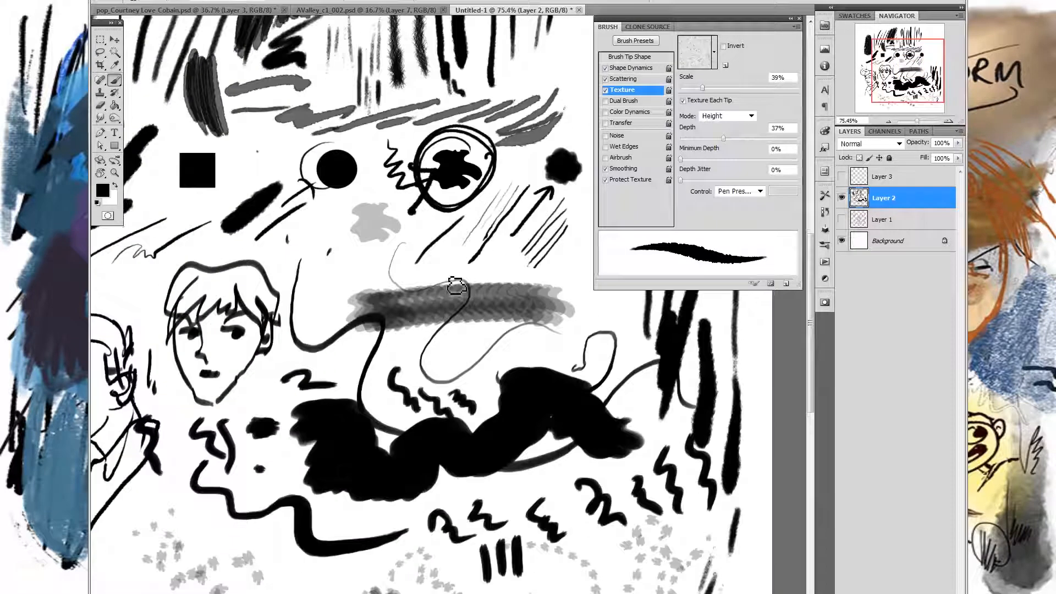
scroll(455, 285, down, 2)
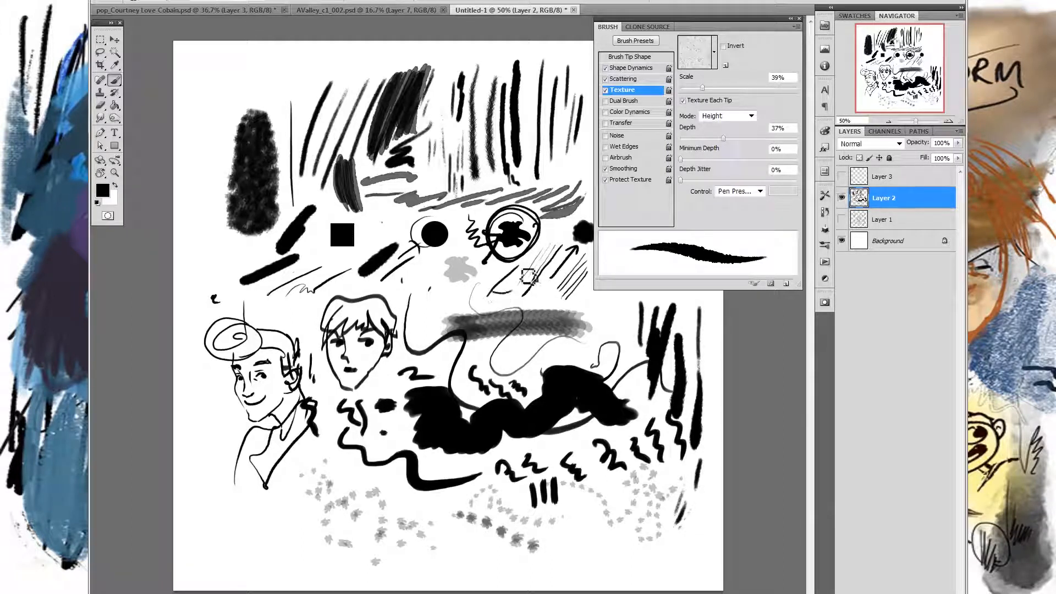
drag(515, 280, 526, 267)
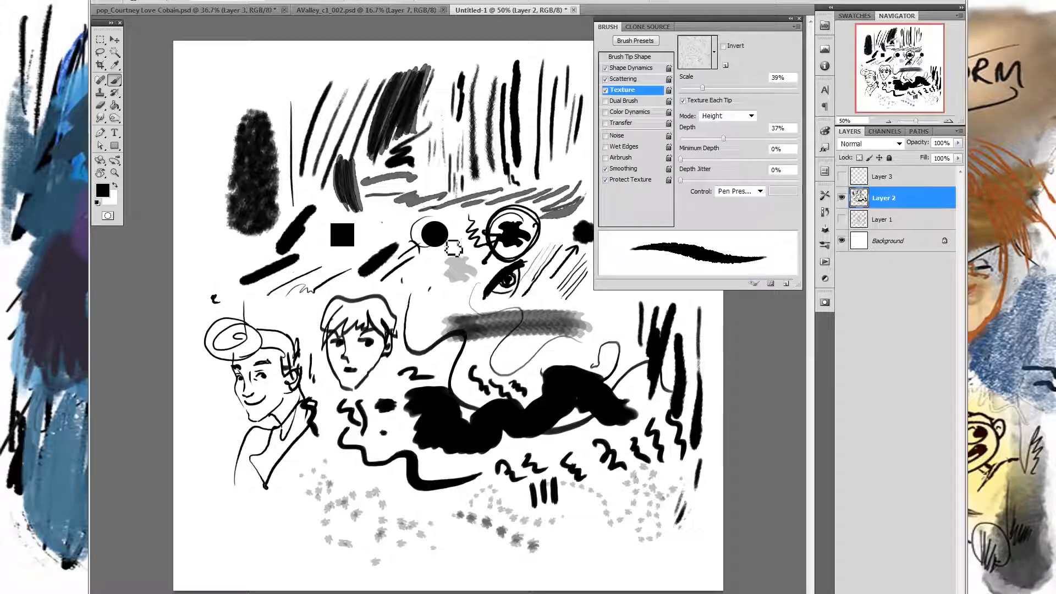
Step: Enlarge the brush to 78 px and paint broad curved strokes over the light grey blob
right_click(465, 203)
mouse_move(421, 278)
mouse_down()
mouse_move(452, 266)
mouse_move(474, 290)
mouse_move(464, 263)
mouse_move(433, 274)
mouse_move(473, 286)
mouse_up()
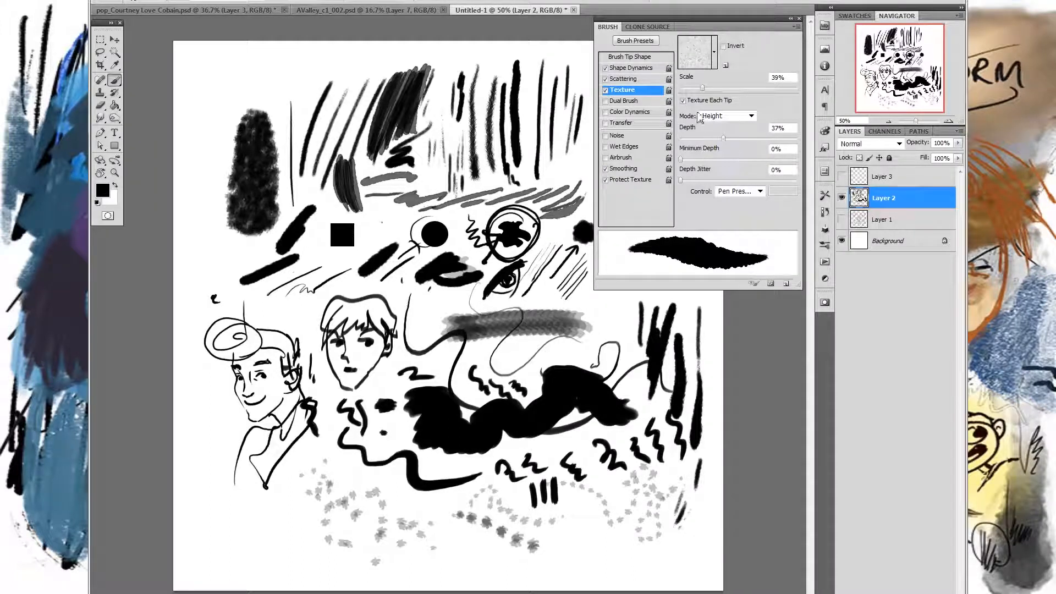
Step: Try brush Spacing at 130% and 172%, set it to 3%, and test a slanted stroke between the black square and circle
click(638, 57)
drag(724, 196, 748, 196)
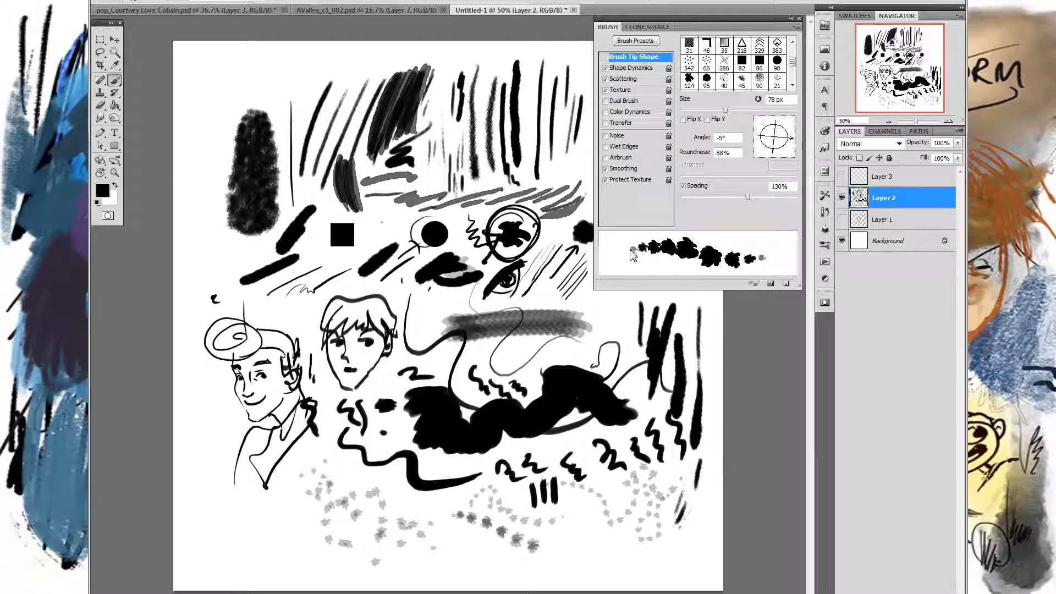
drag(748, 196, 759, 196)
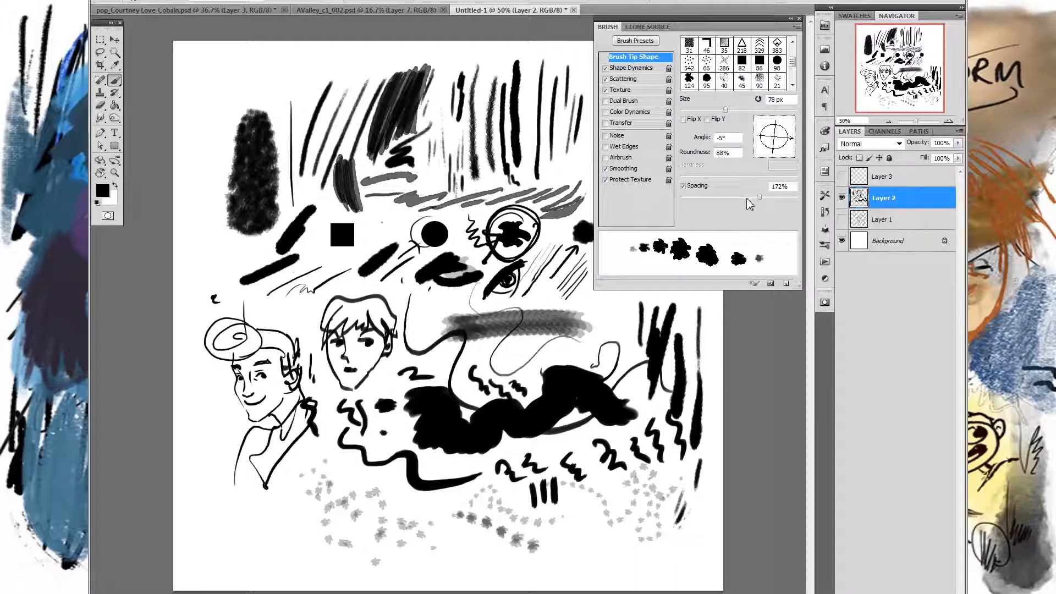
drag(758, 196, 682, 209)
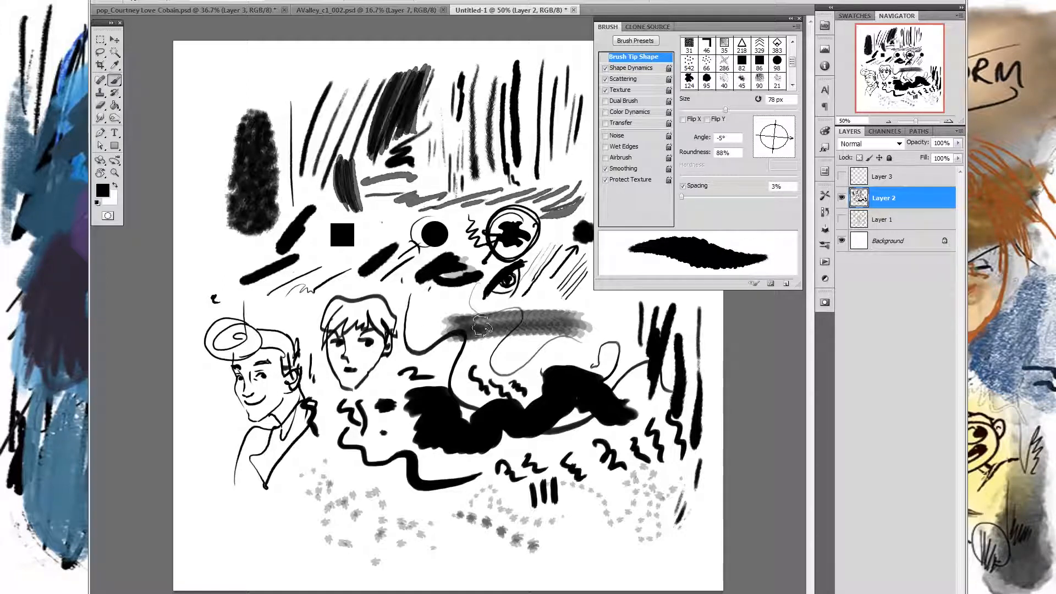
drag(353, 242, 404, 228)
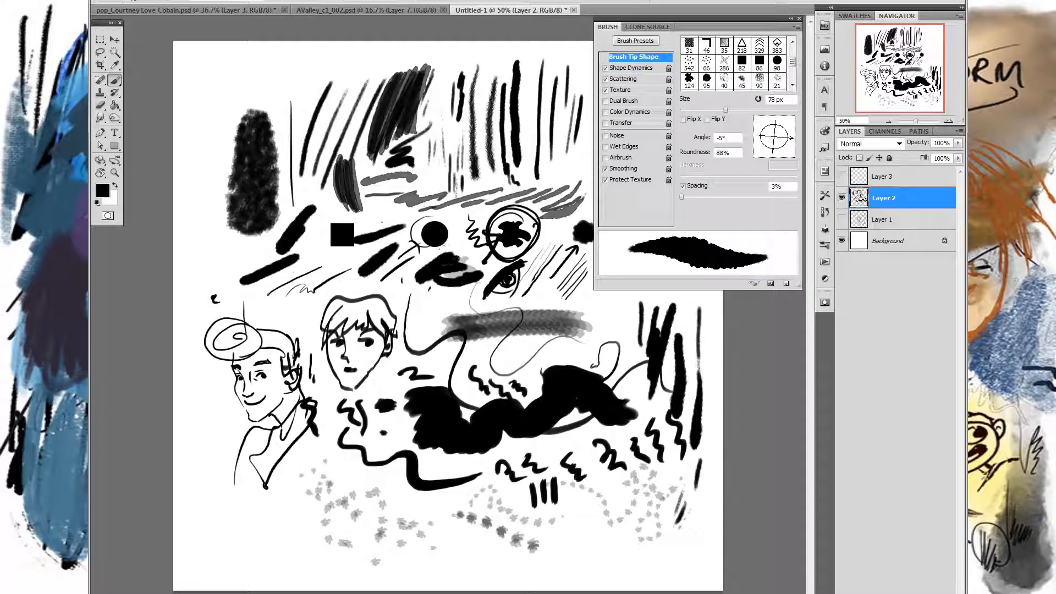
key(ctrl+z)
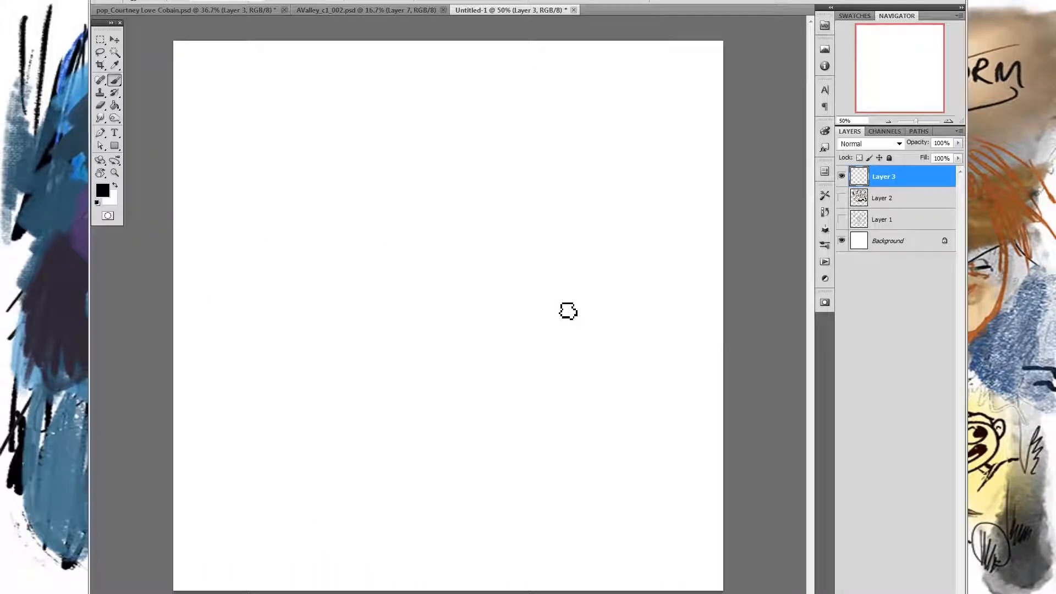
Step: Turn on the visibility of Layer 2, make it the active layer, and keep Layer 3 visible
click(145, 1)
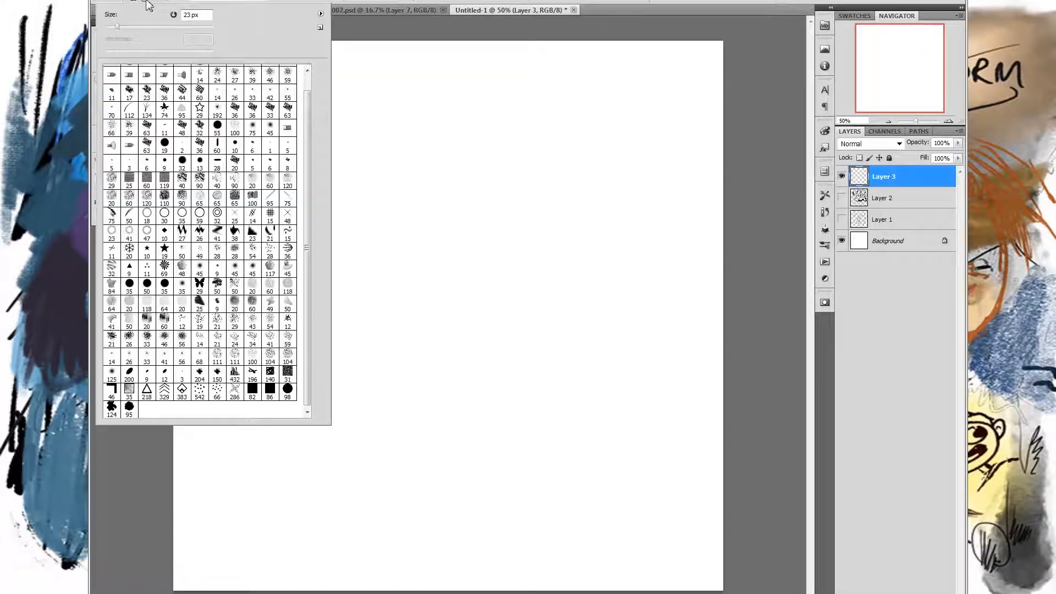
key(Return)
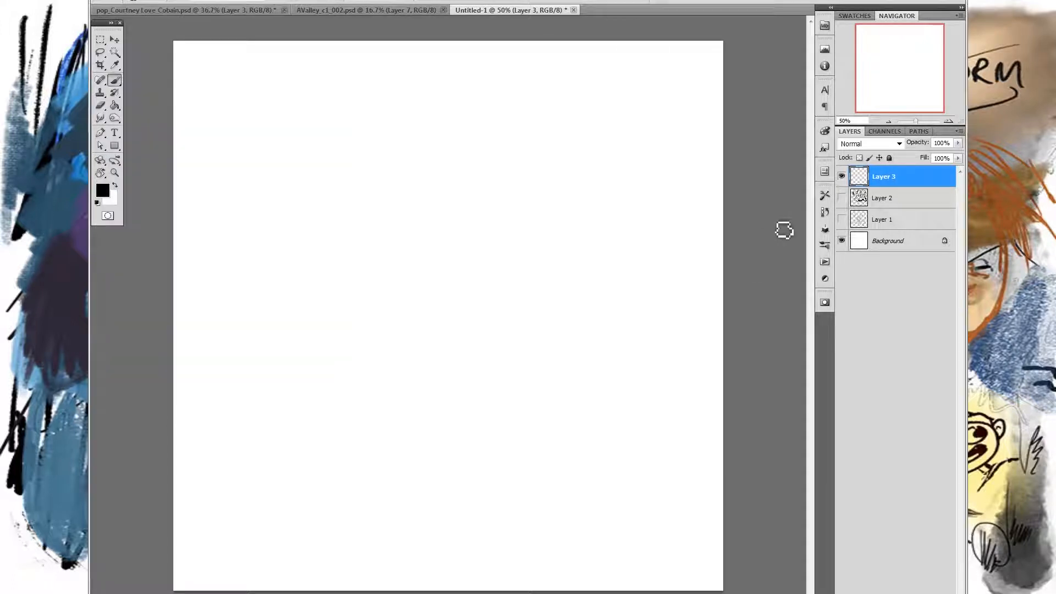
click(841, 176)
click(841, 198)
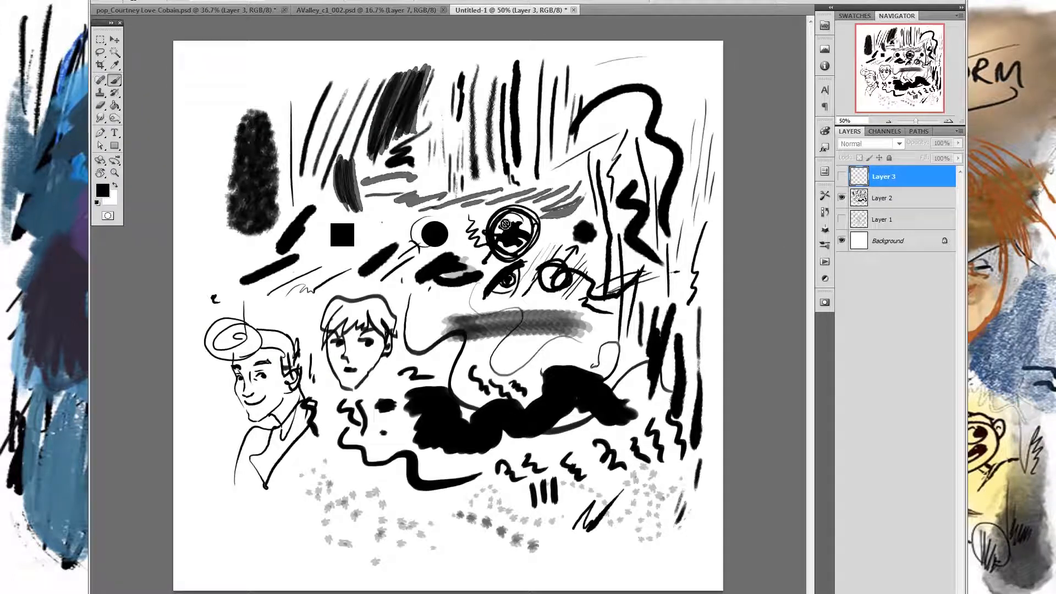
click(502, 254)
key(Return)
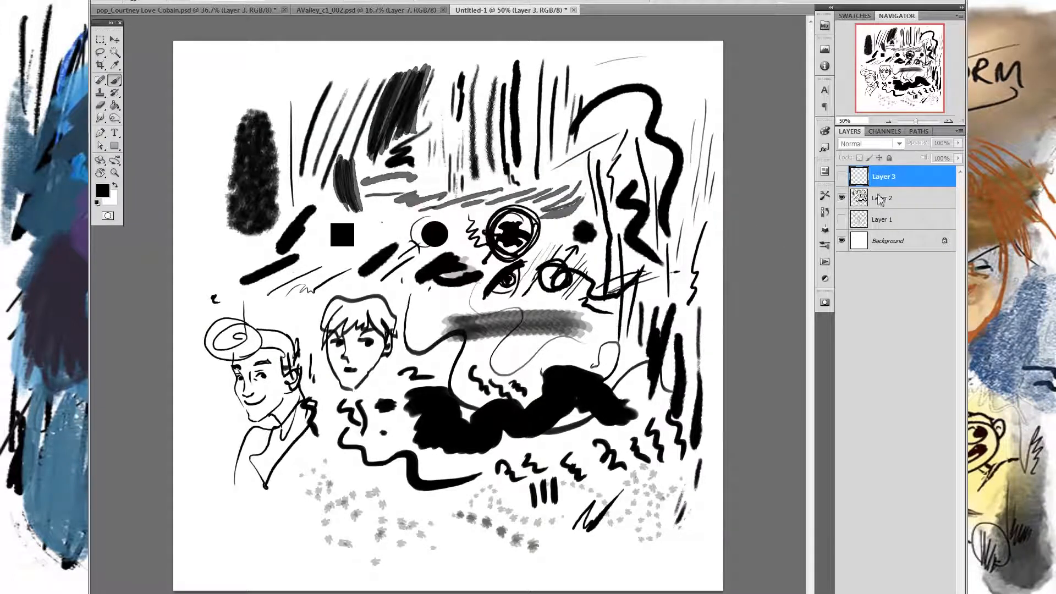
click(883, 198)
click(842, 176)
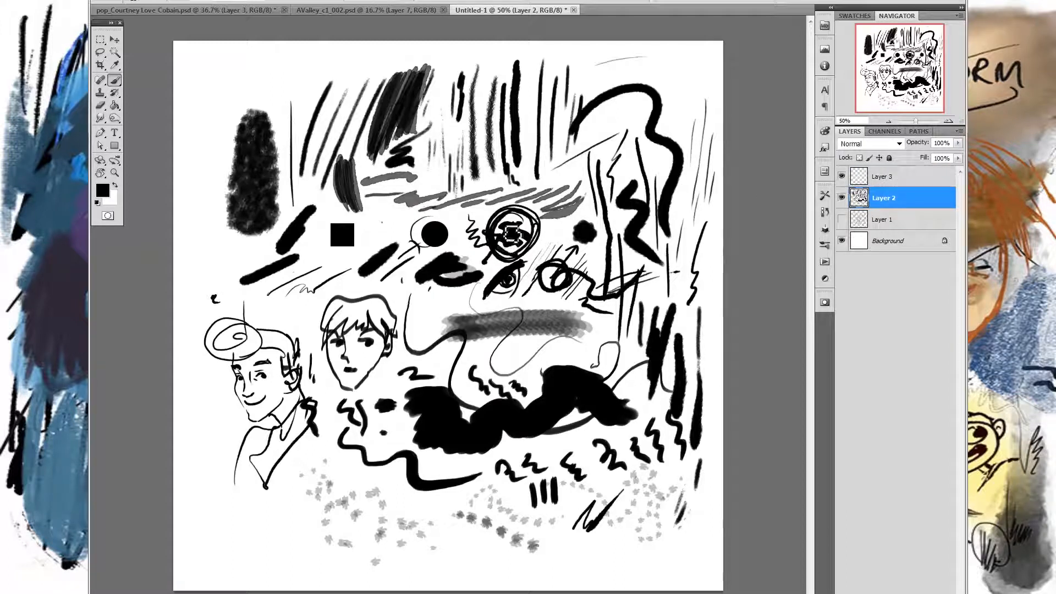
Step: Check the brush picker with the 23 px brush and paint a small squiggle on Layer 2 above and between the circled and small blobs
right_click(511, 230)
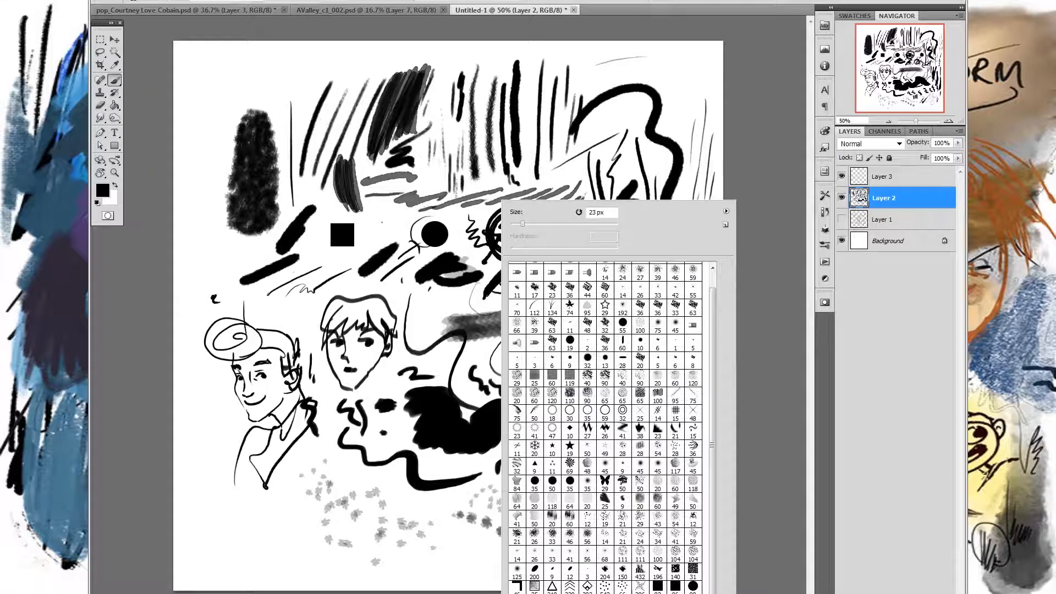
click(141, 1)
click(749, 251)
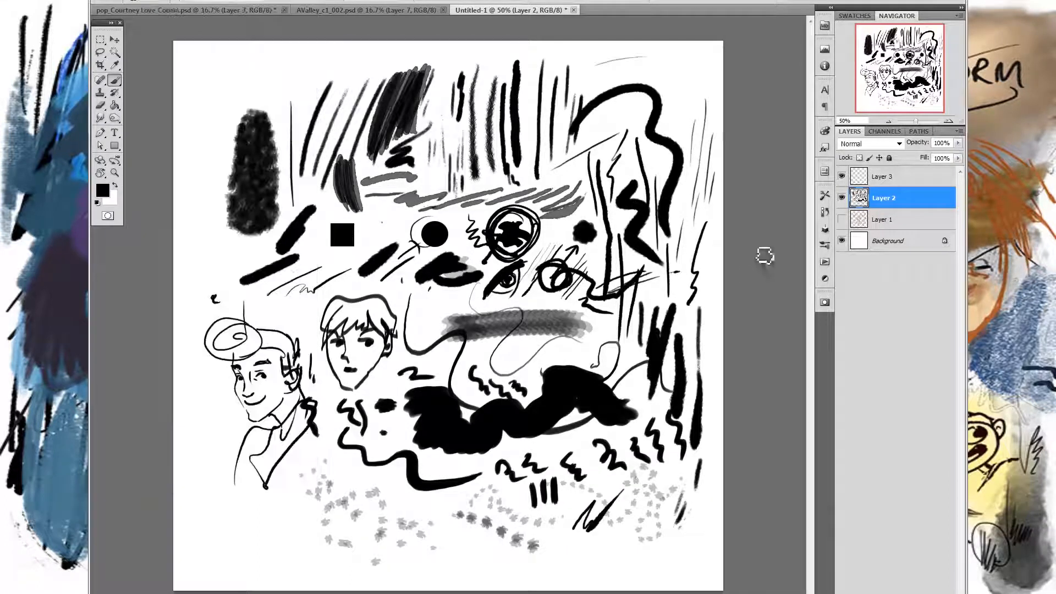
mouse_move(577, 164)
mouse_down()
mouse_move(582, 210)
mouse_move(556, 196)
mouse_move(560, 221)
mouse_up()
Step: Hide Layer 2, switch to Layer 3, and examine the brush presets, the preset options and the list of tool presets
click(841, 198)
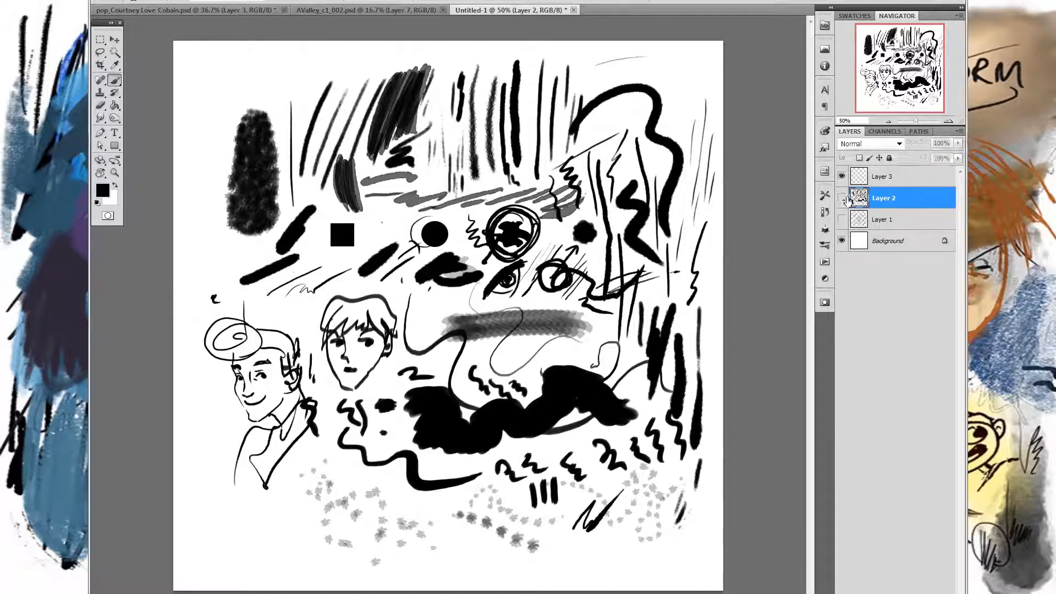
click(865, 177)
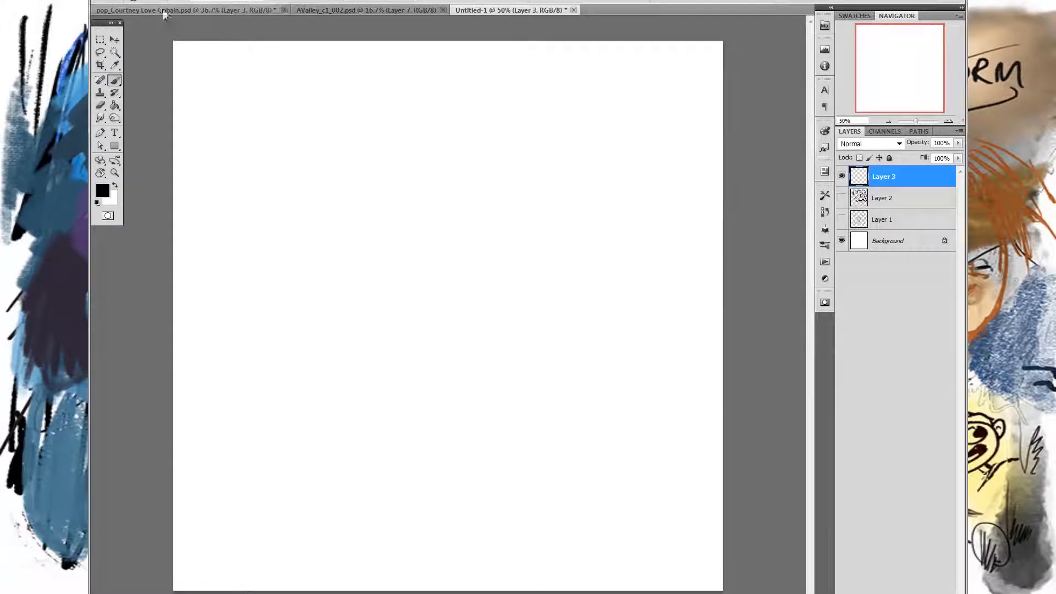
click(148, 3)
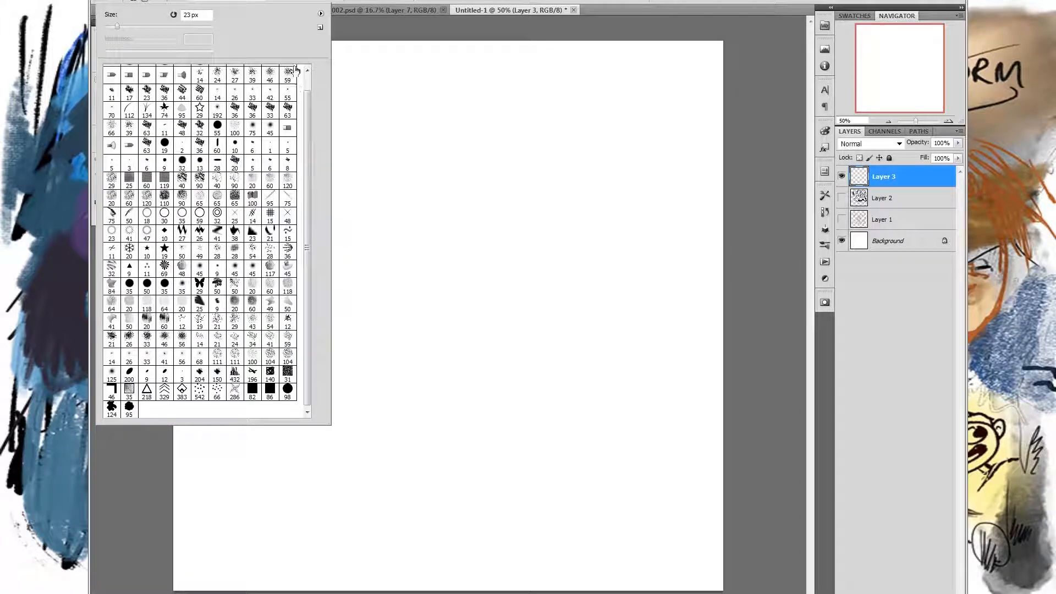
click(319, 13)
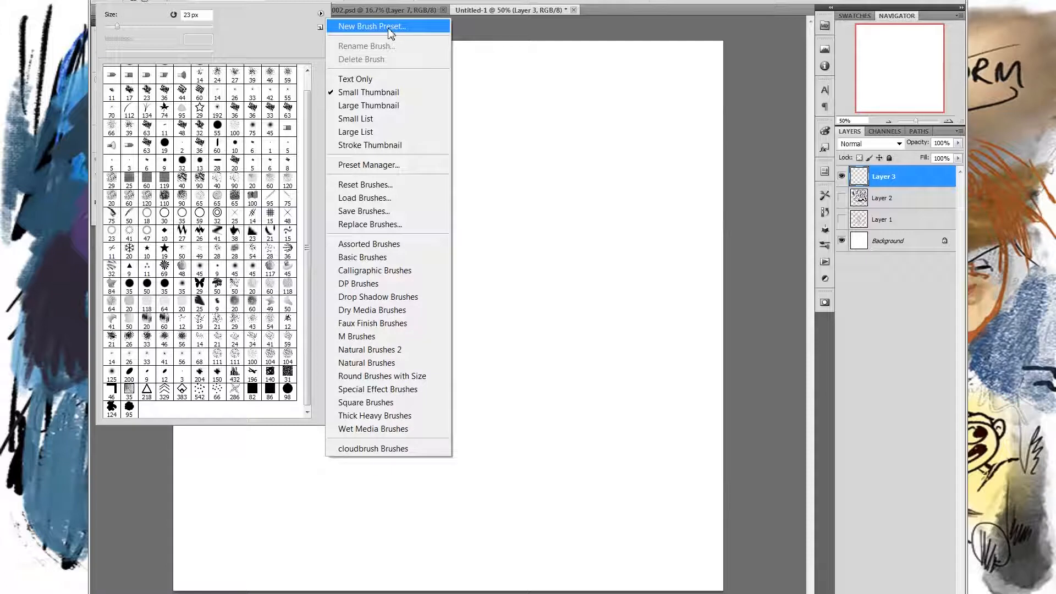
click(740, 240)
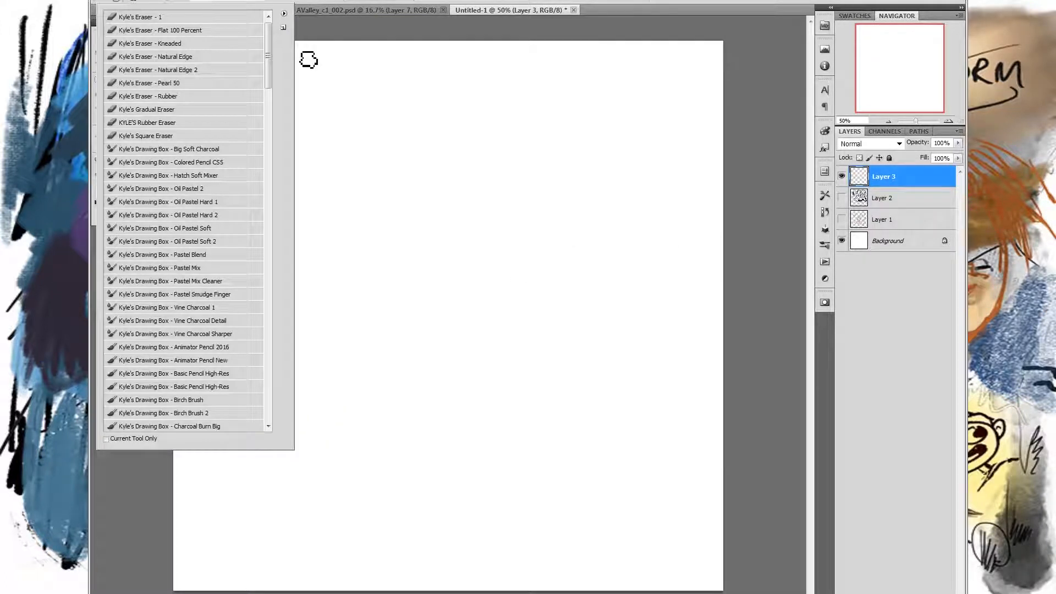
click(103, 3)
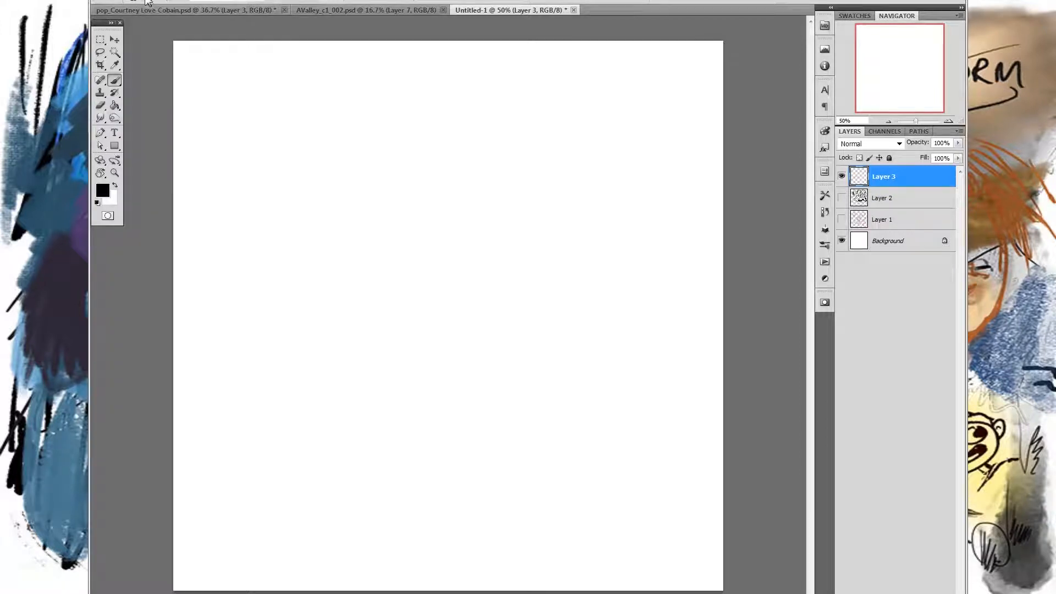
click(141, 5)
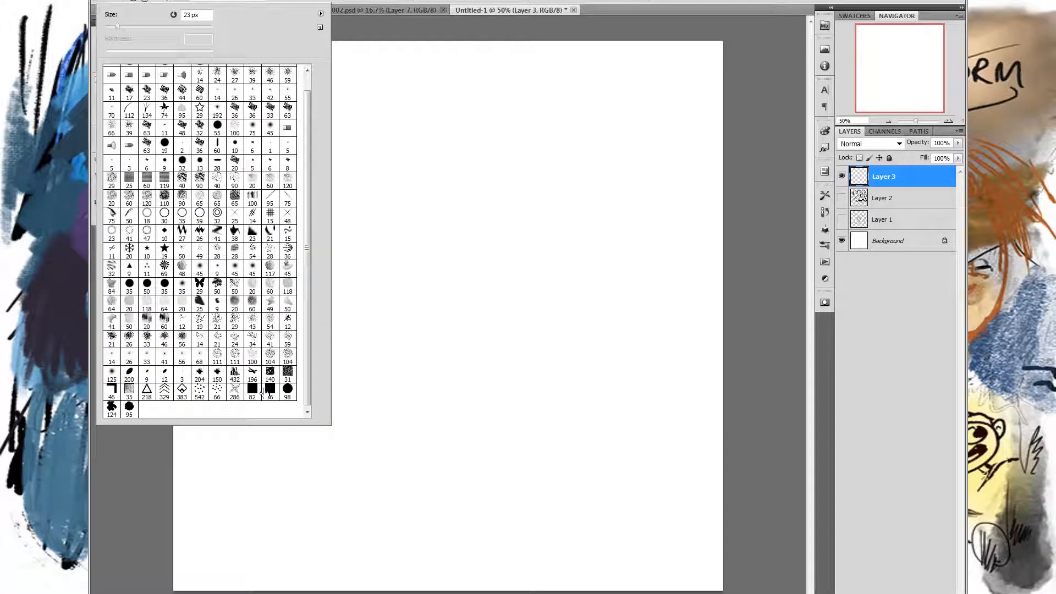
click(142, 5)
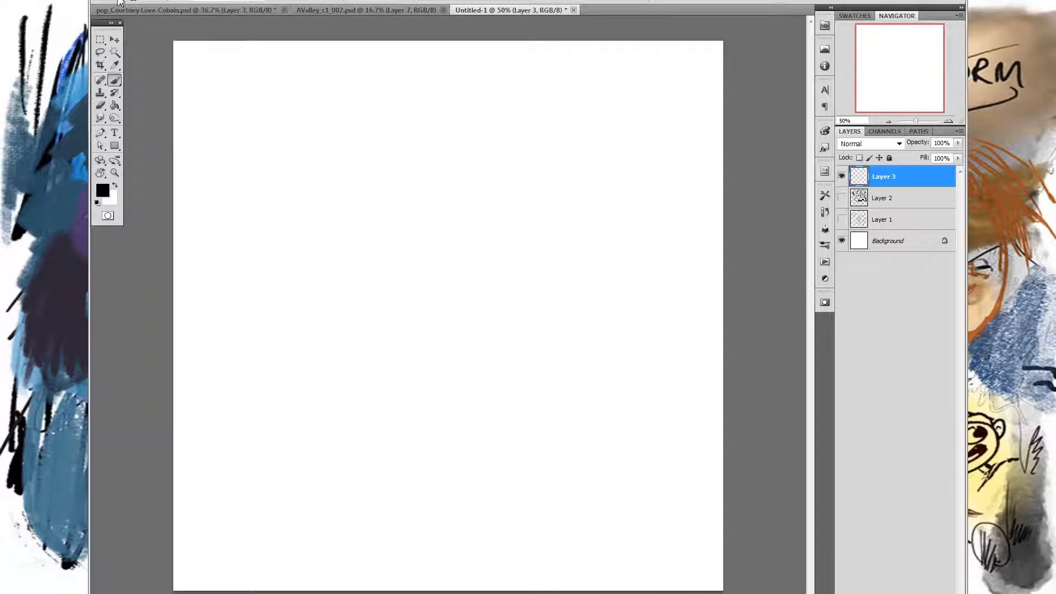
Step: With Layer 2 active, start a new tool preset from the current brush and exclude the colour from it
click(110, 4)
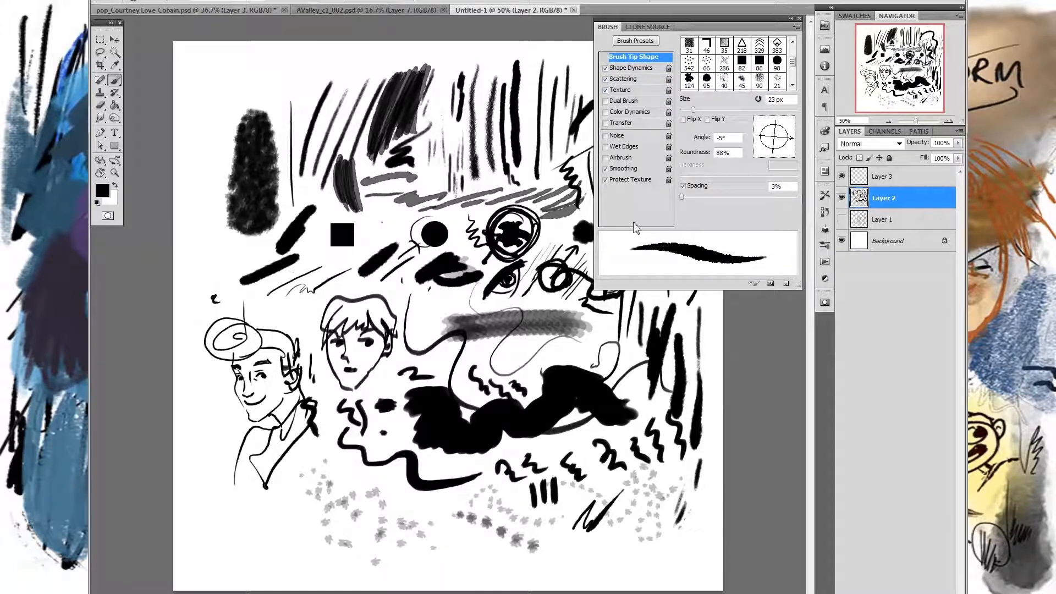
click(120, 3)
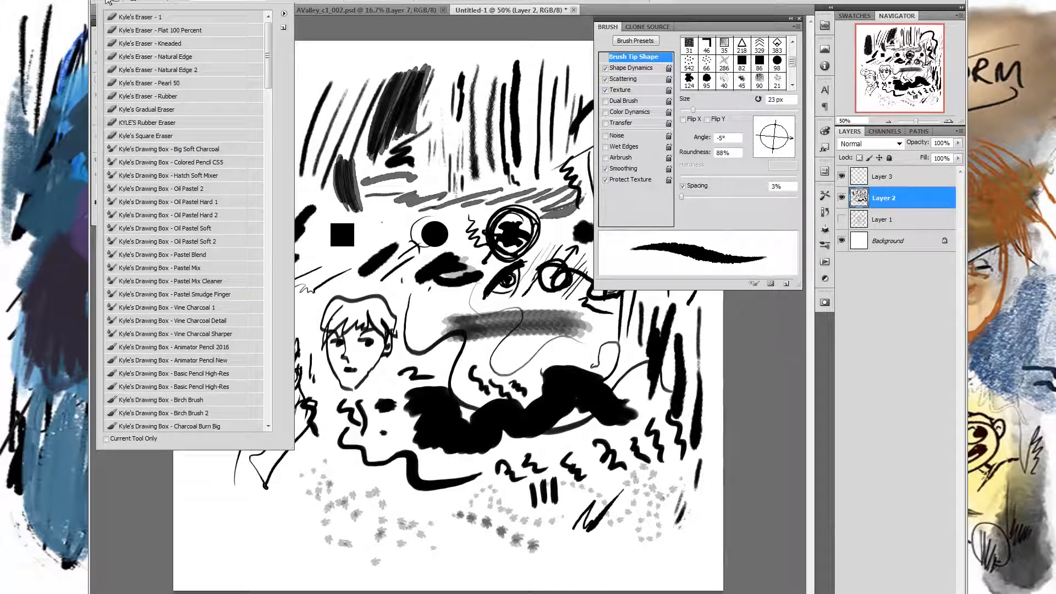
click(284, 14)
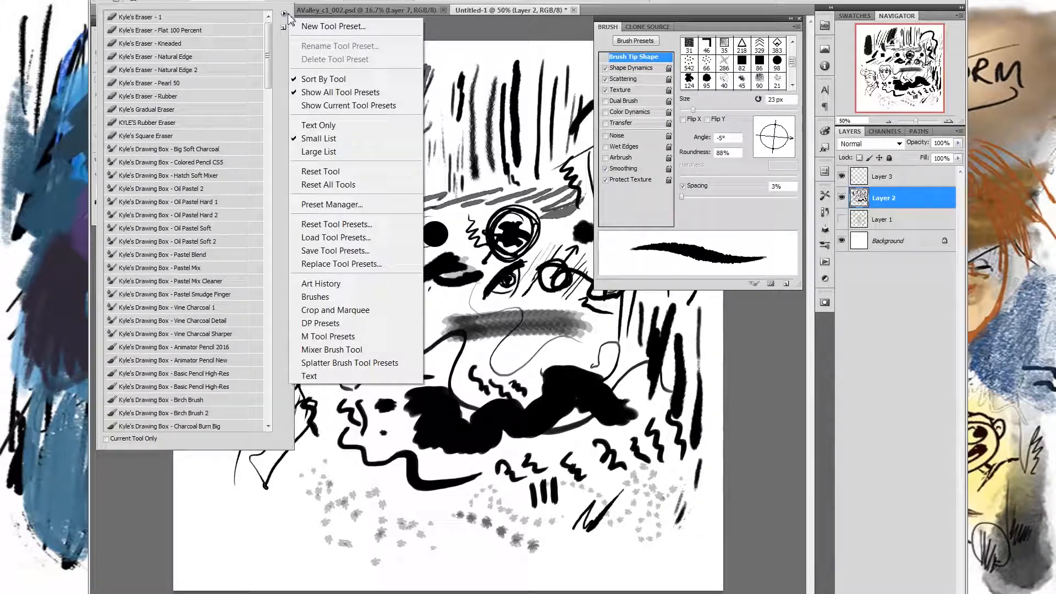
click(347, 26)
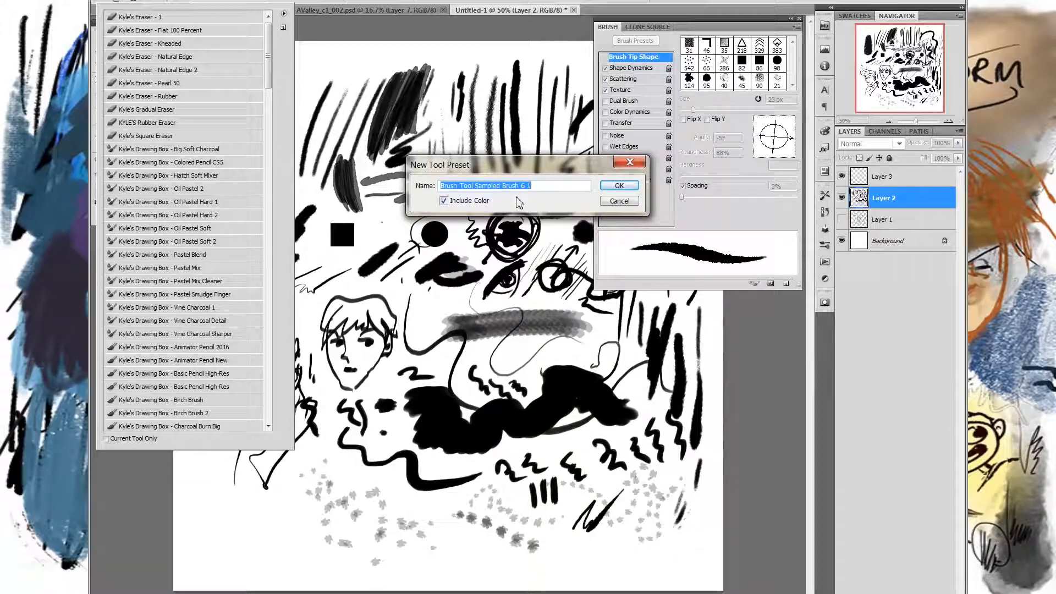
click(443, 200)
click(543, 187)
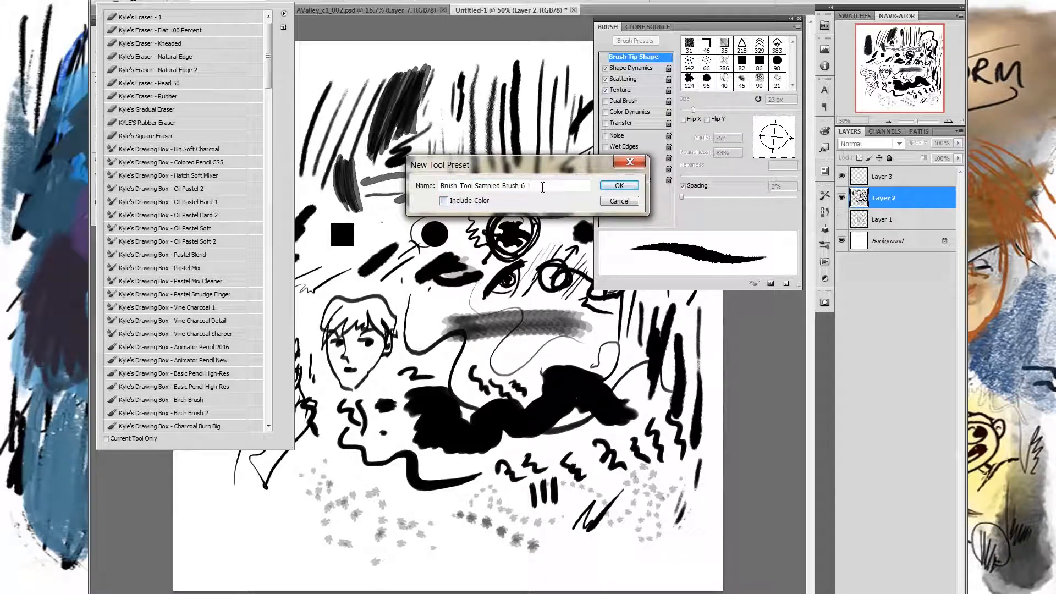
click(444, 201)
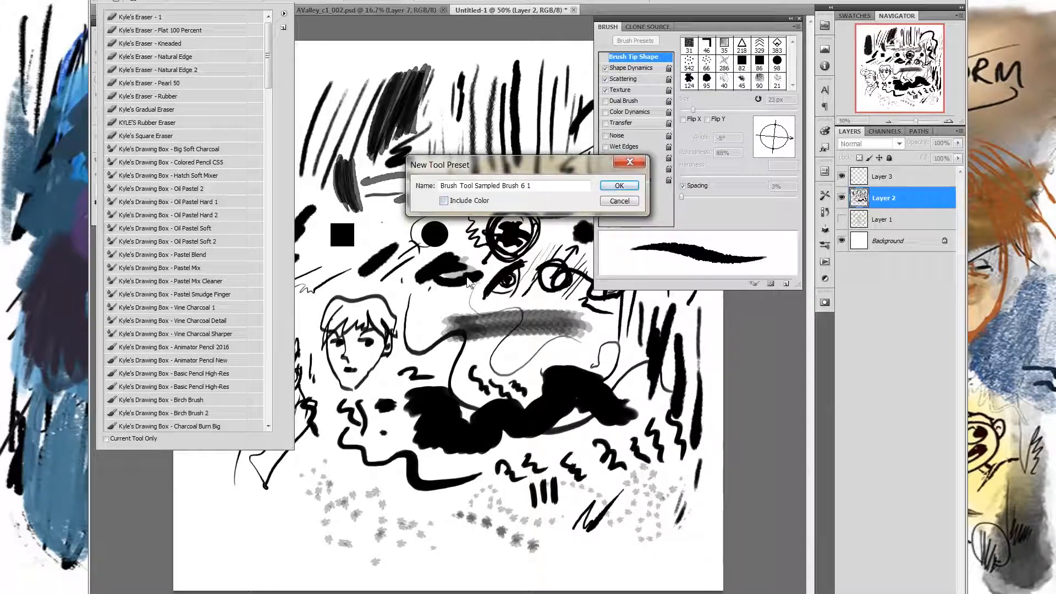
click(485, 200)
Step: Name the new tool preset "yamsketch_pocket pen" and save it
drag(541, 187, 277, 278)
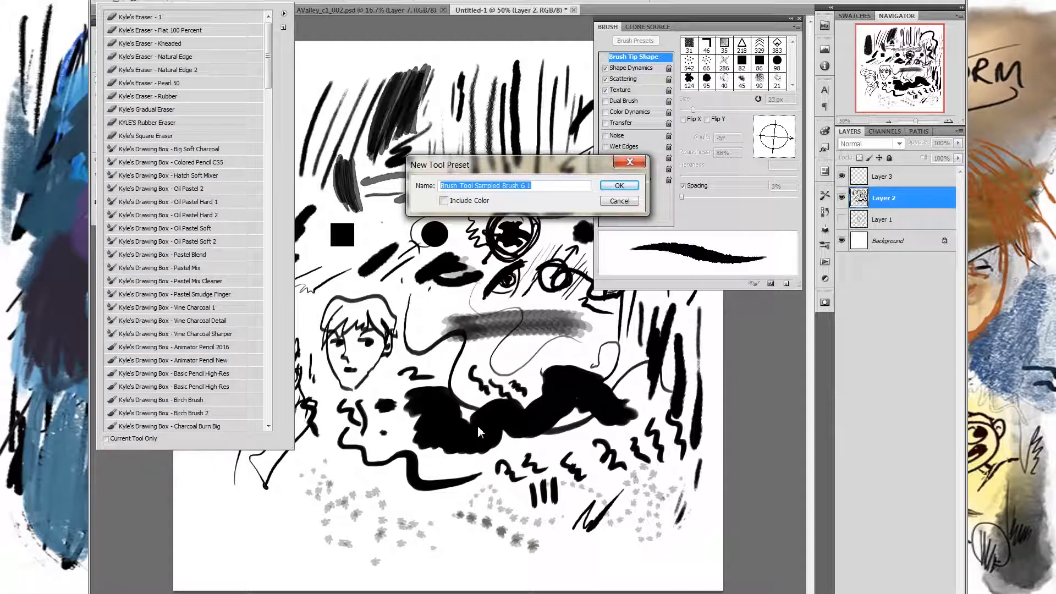
text(yamskew)
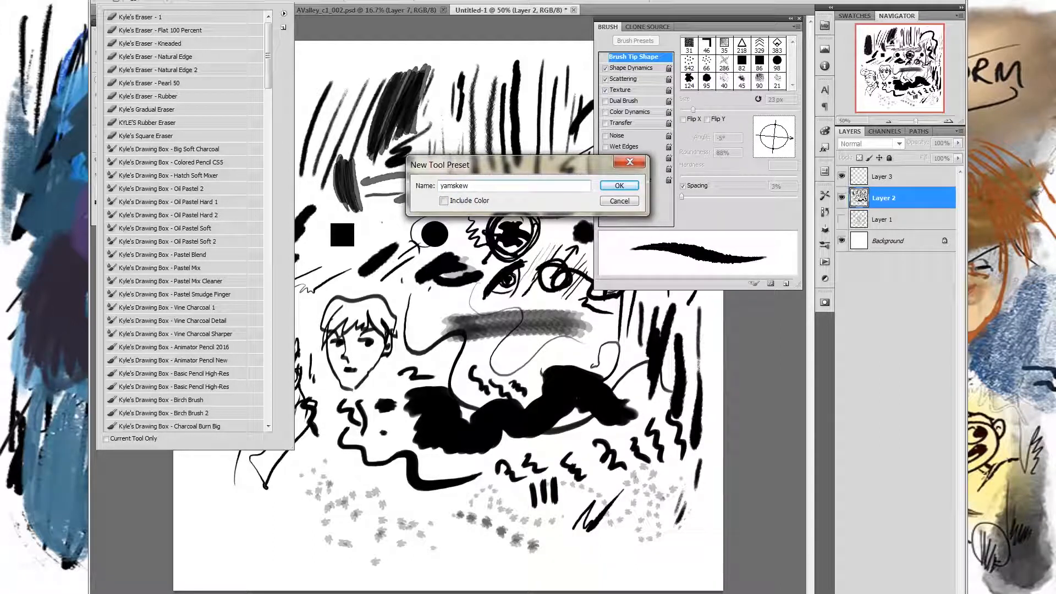
key(BackSpace)
text(tch_pco)
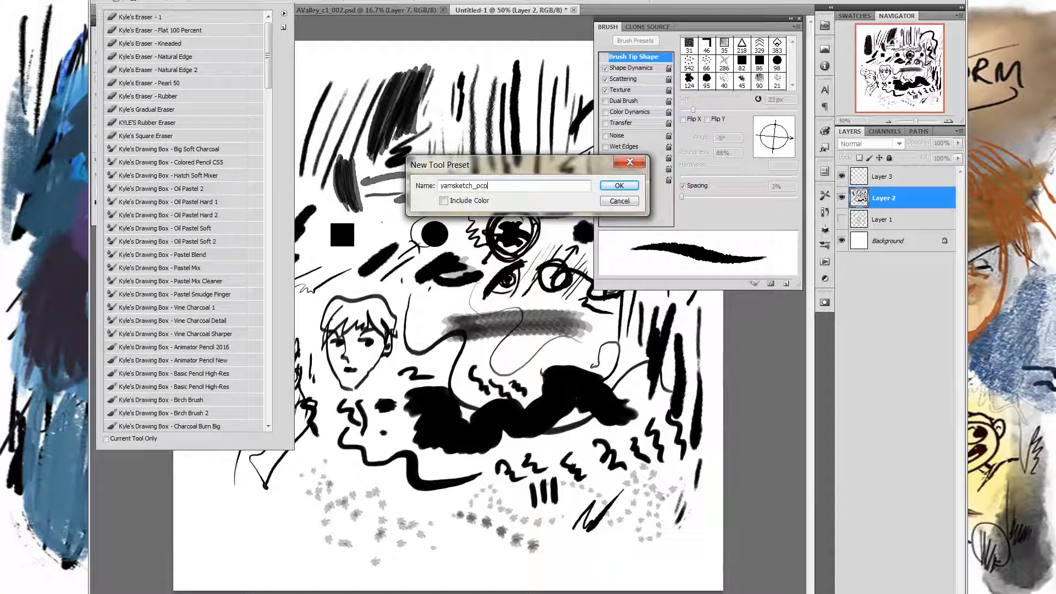
key(BackSpace)
key(BackSpace)
key(BackSpace)
text(ocket pen)
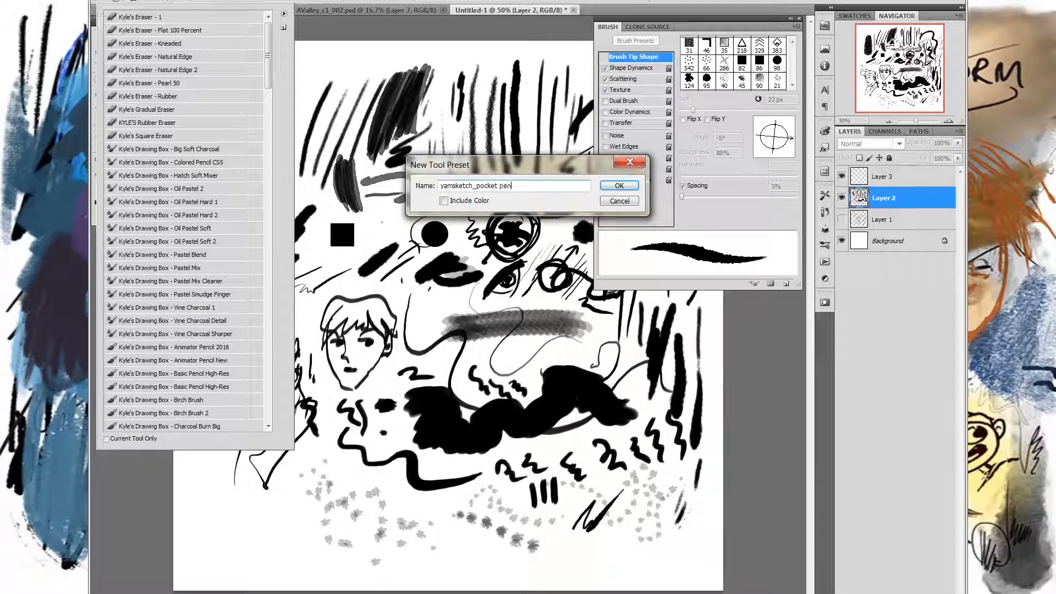
click(617, 184)
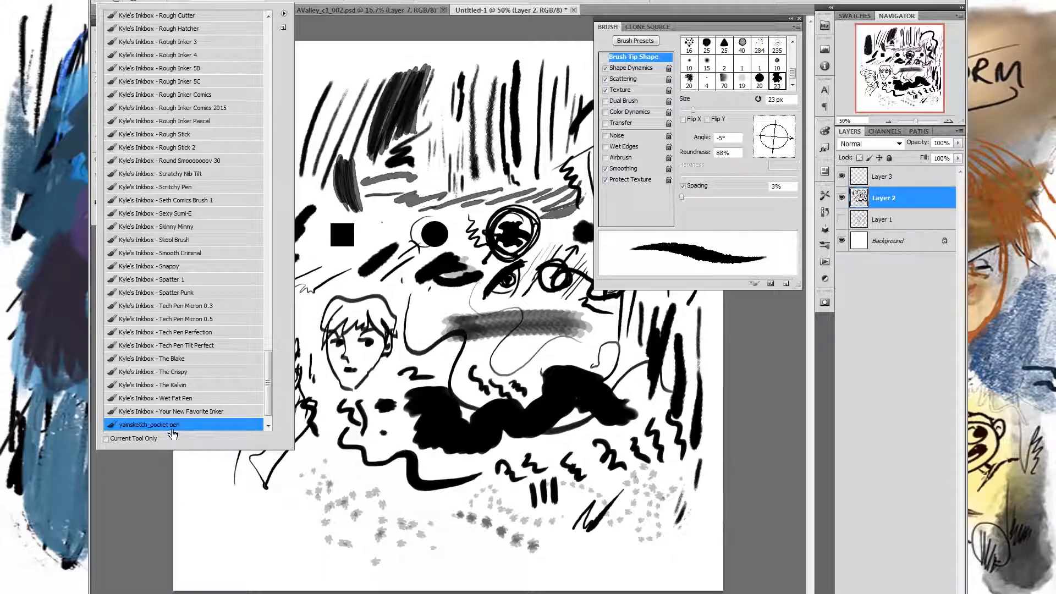
Step: Test the saved preset with a squiggle below the face profile, try Kyle's Inkbox - The Crispy, and paint short slanted strokes beside it
drag(372, 471, 431, 504)
drag(550, 483, 552, 503)
right_click(177, 343)
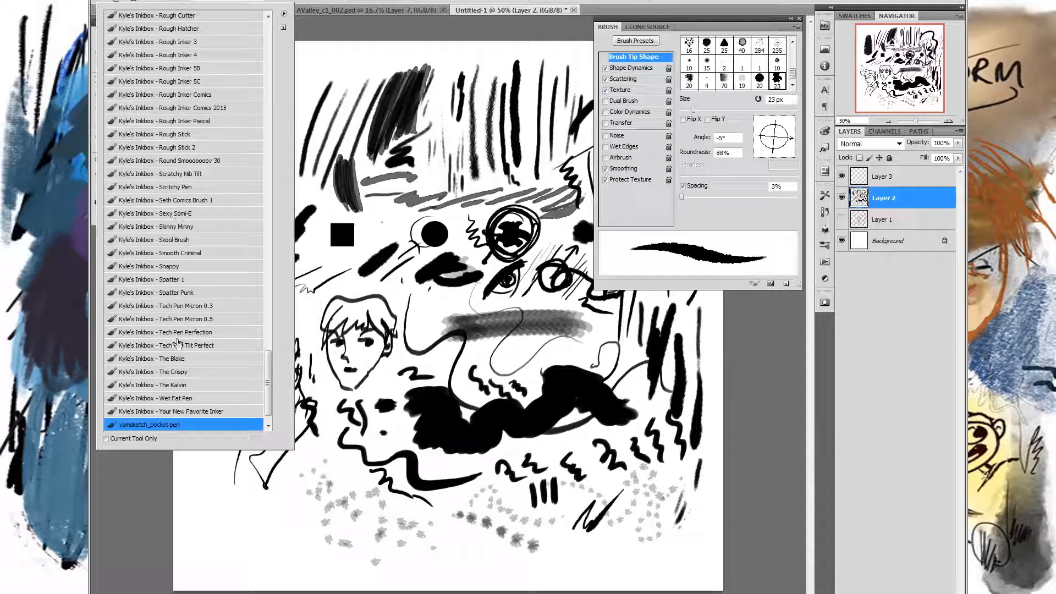
click(192, 370)
drag(345, 458, 371, 513)
drag(347, 477, 364, 515)
Step: Reselect the yamsketch_pocket pen preset and paint a long stroke across the grey specks and a curve beside the grey band
click(180, 424)
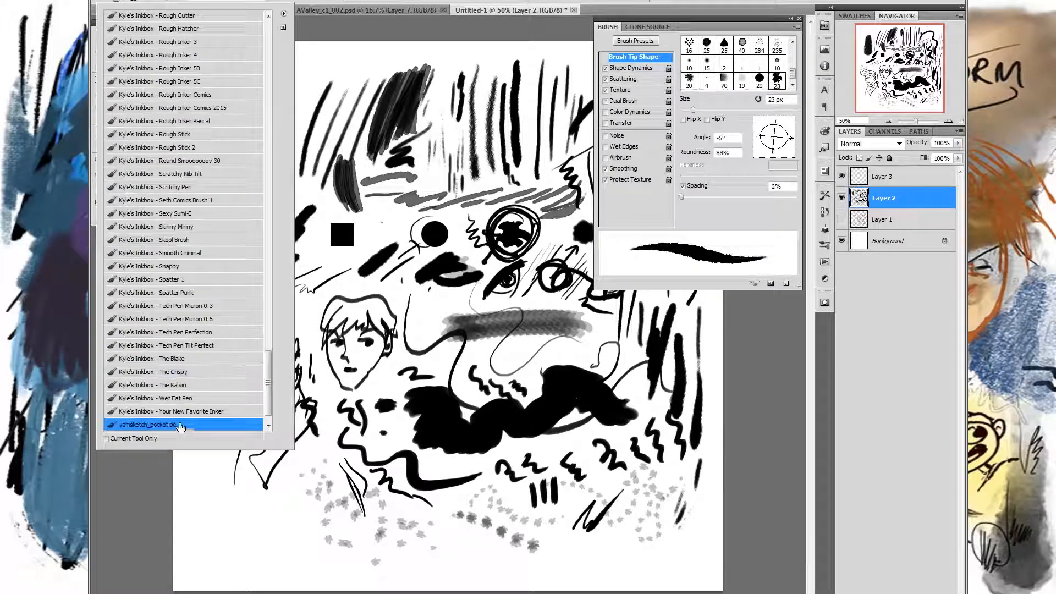
drag(396, 503, 491, 527)
drag(423, 275, 456, 332)
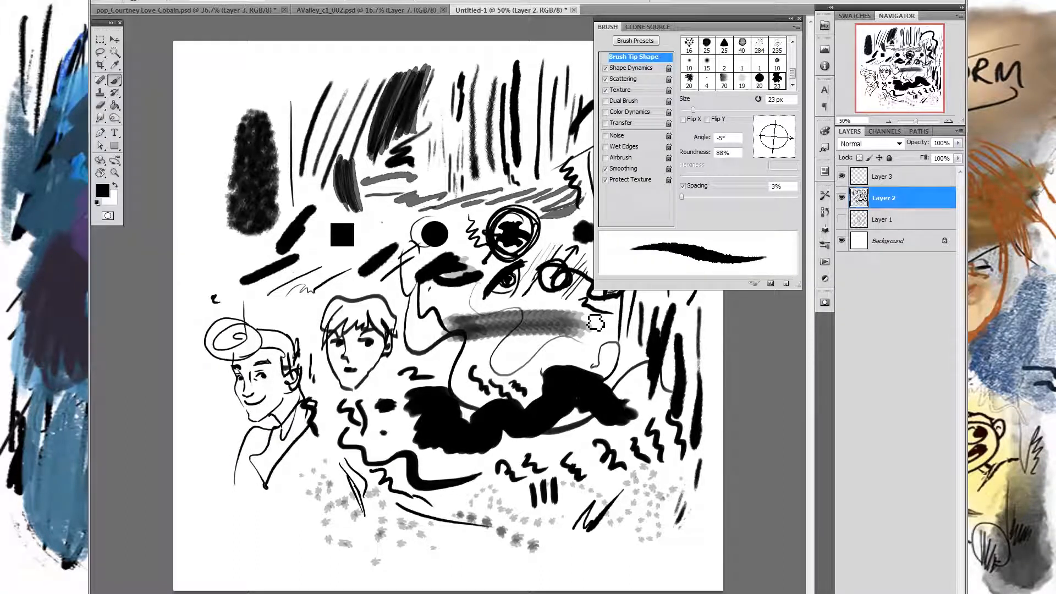